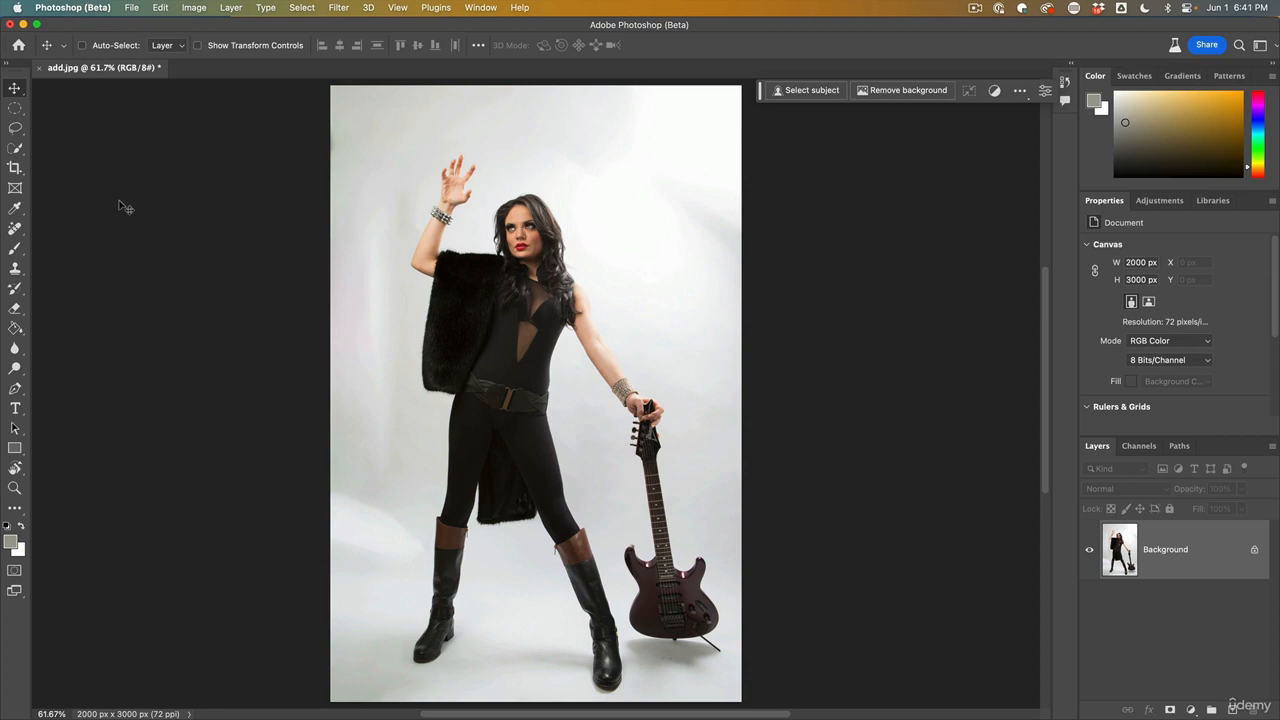
- Draw a small circular selection over the raised hand with the Elliptical Marquee tool
left_click(15, 107)
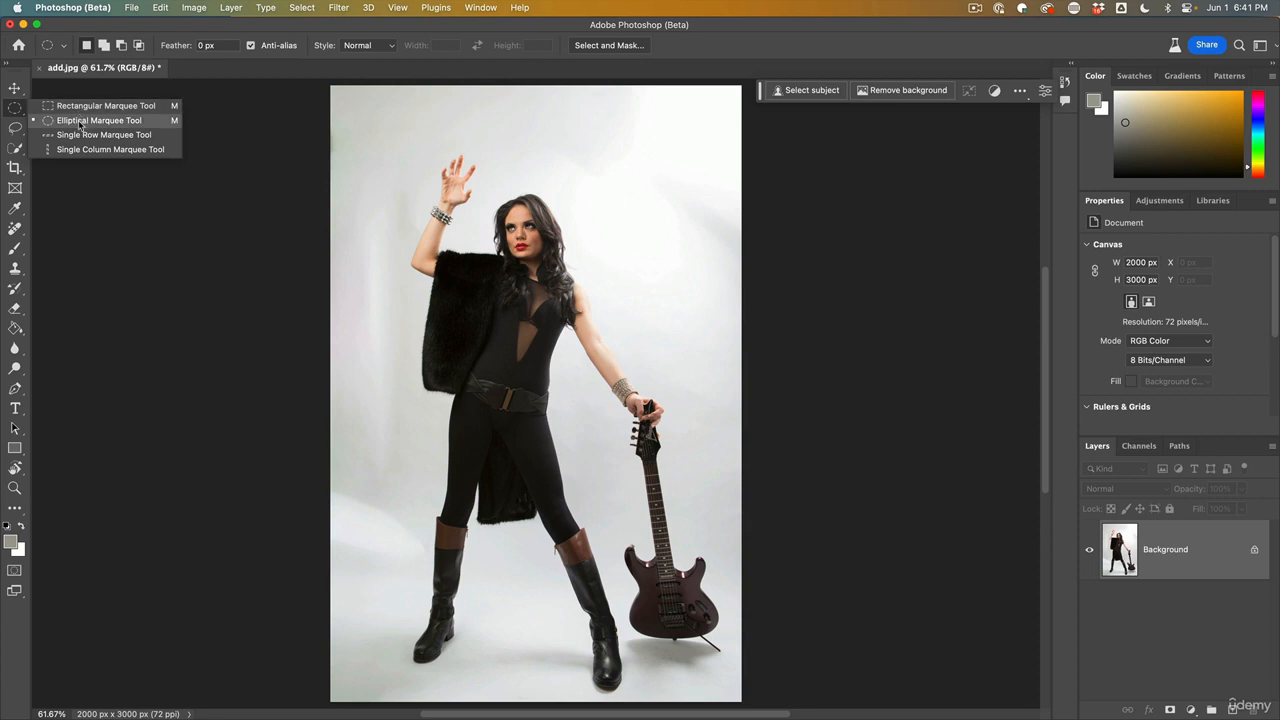
left_click(82, 122)
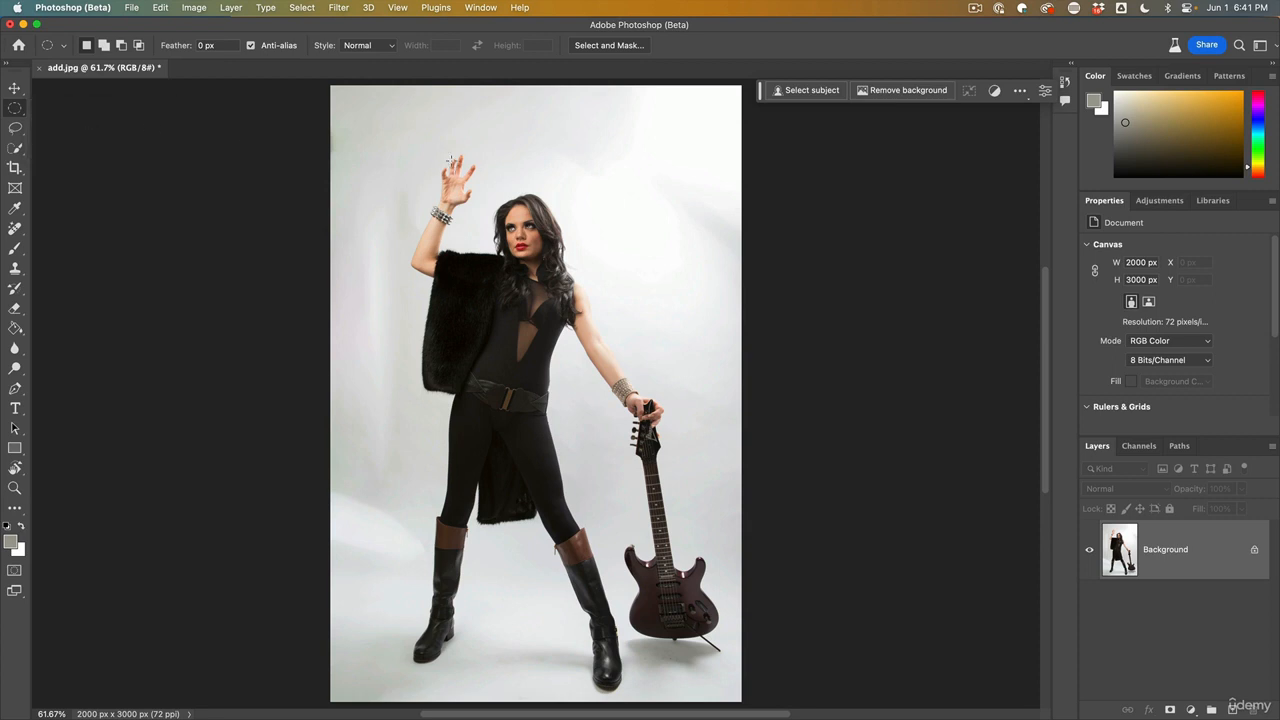
left_click_drag(451, 160, 480, 199)
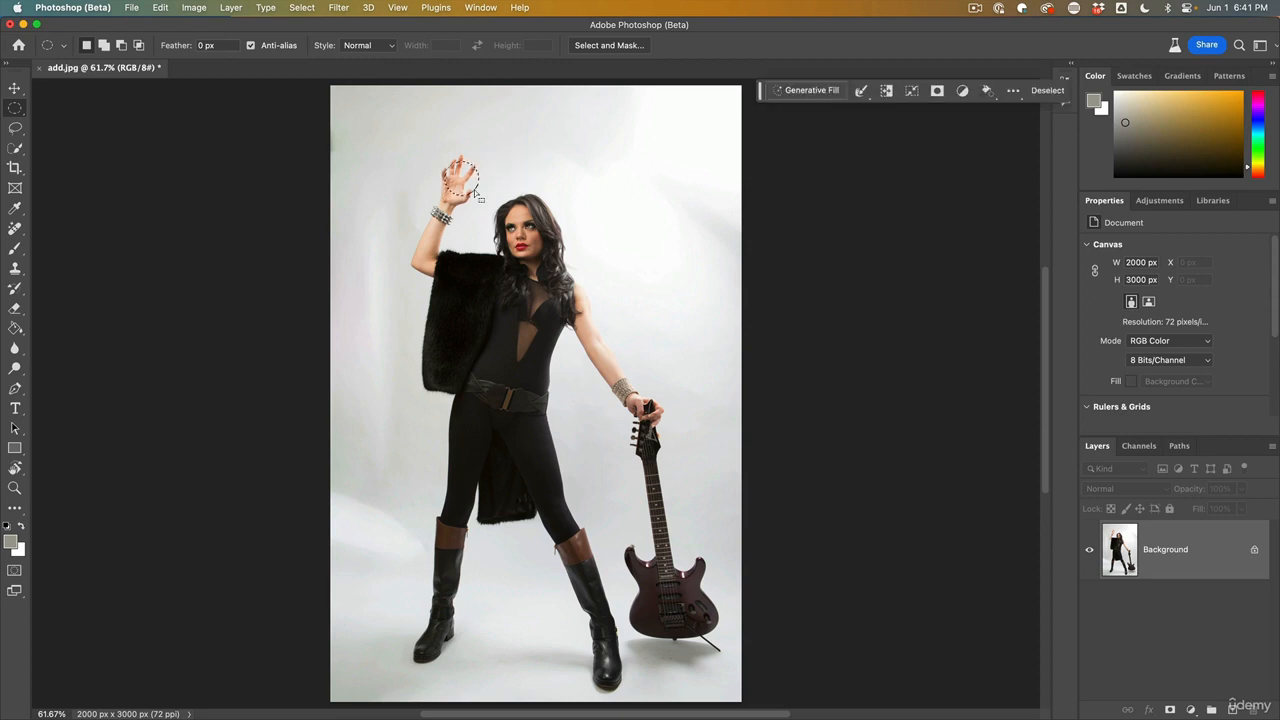
- Run Generative Fill on the circular selection with the prompt "ball"
scroll(480, 199, "up", 4)
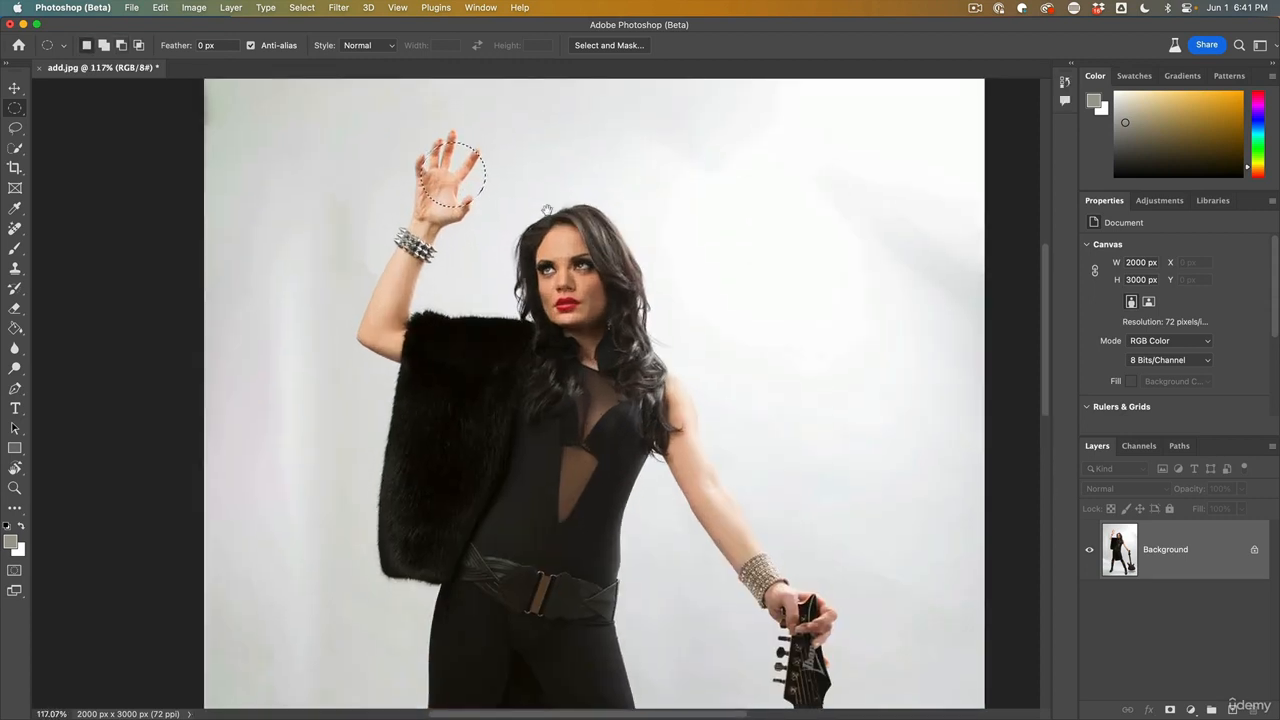
left_click_drag(547, 210, 562, 270)
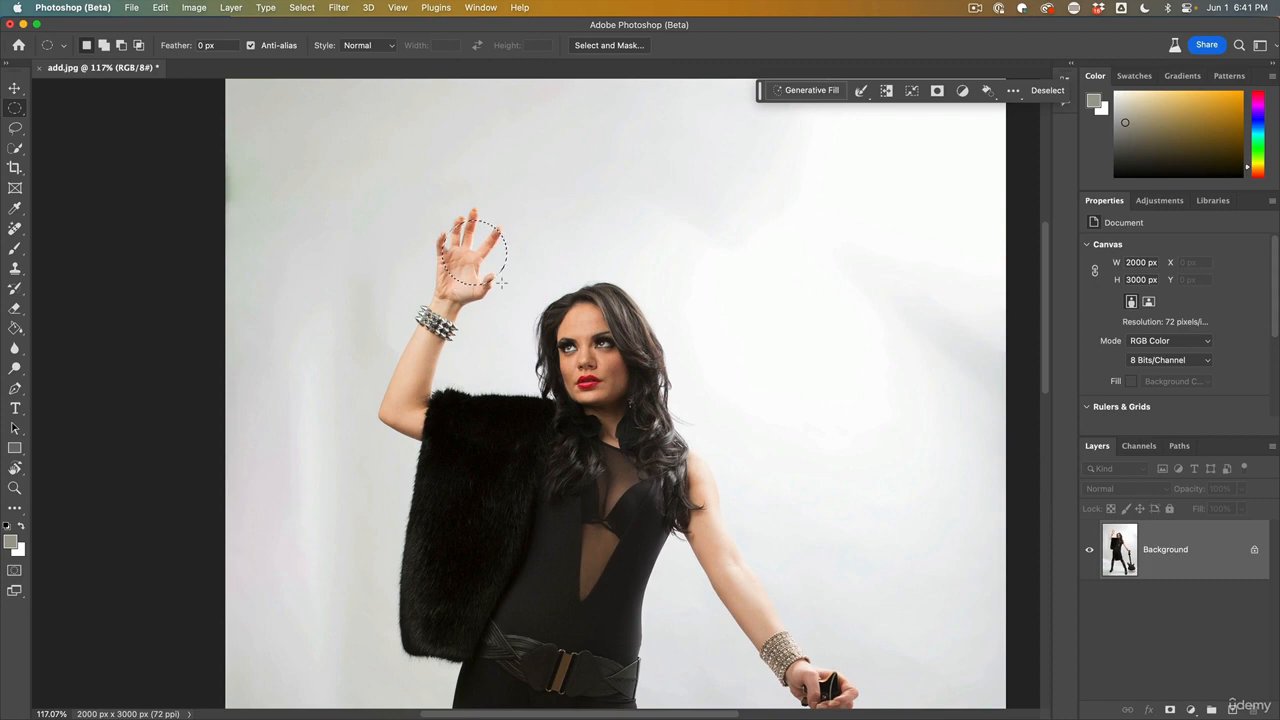
left_click(806, 92)
type("ball")
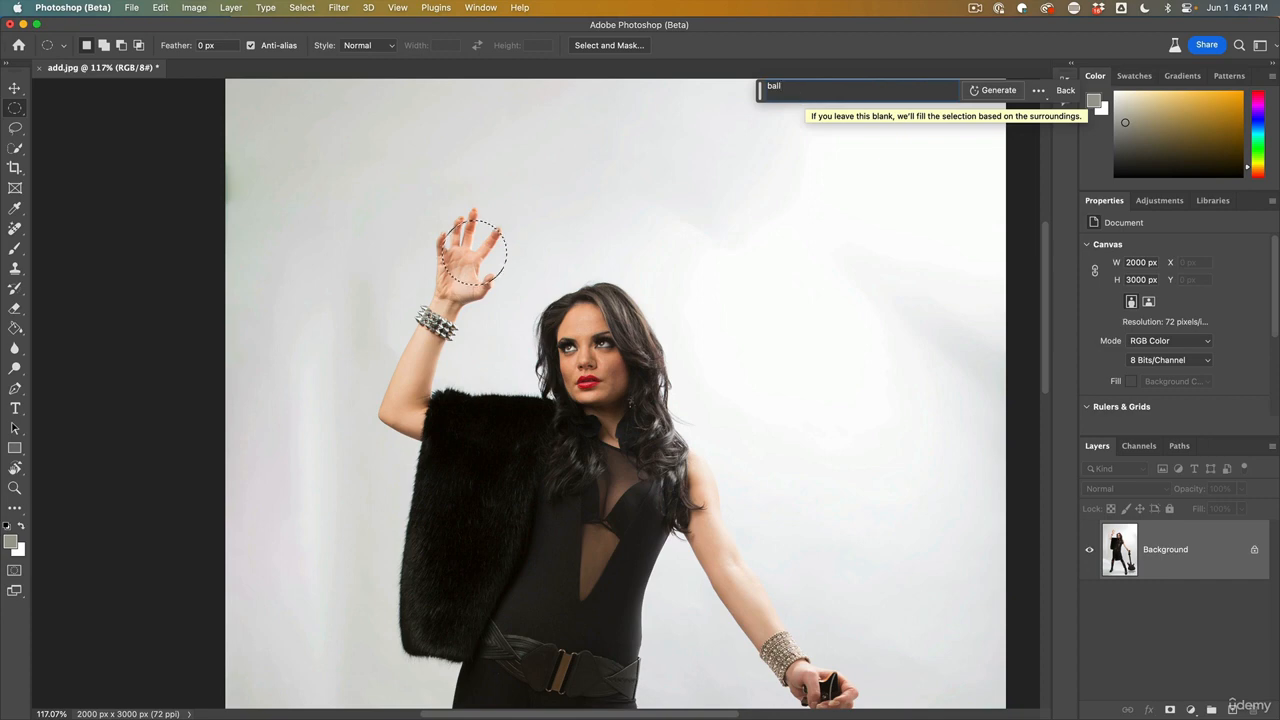
left_click(990, 91)
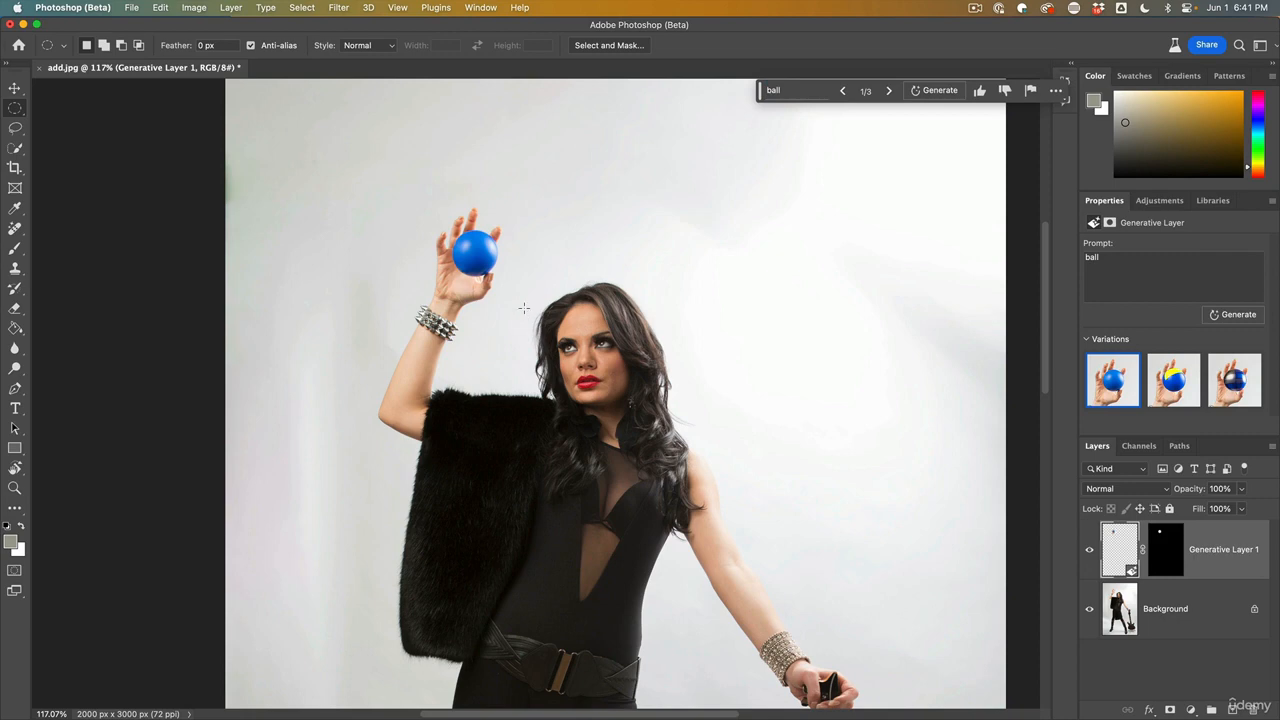
- Preview the generated ball variations and return to the first, plain blue one
left_click(1166, 380)
left_click(1235, 380)
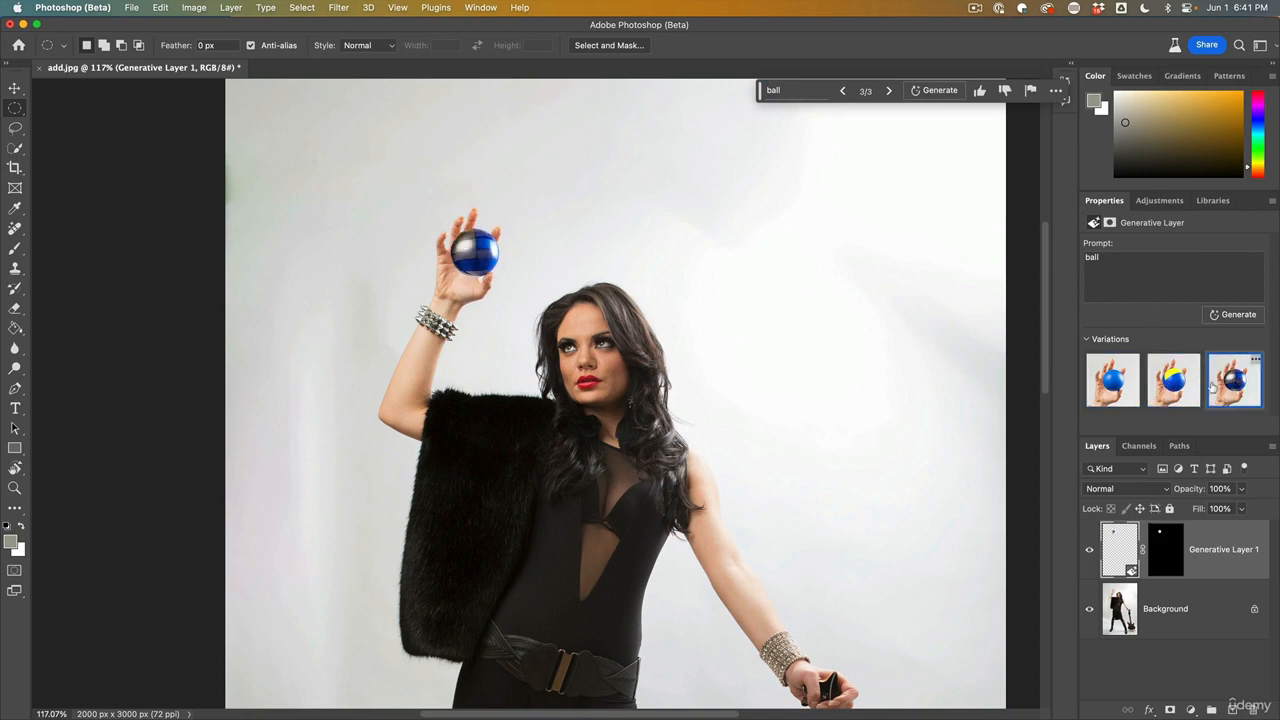
left_click(1179, 388)
left_click(1110, 388)
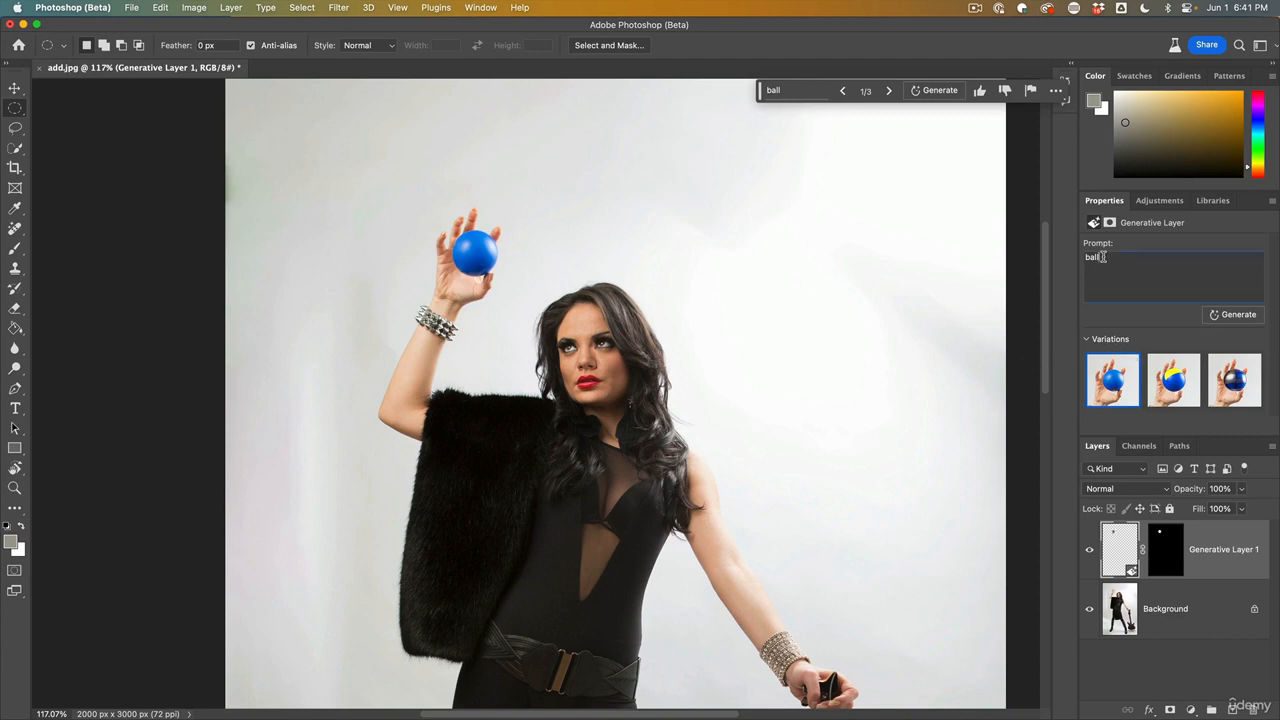
- Regenerate the ball with the prompt "baseball" and choose the third variation
left_click_drag(1100, 258, 1085, 257)
type("baseba")
left_click(1240, 315)
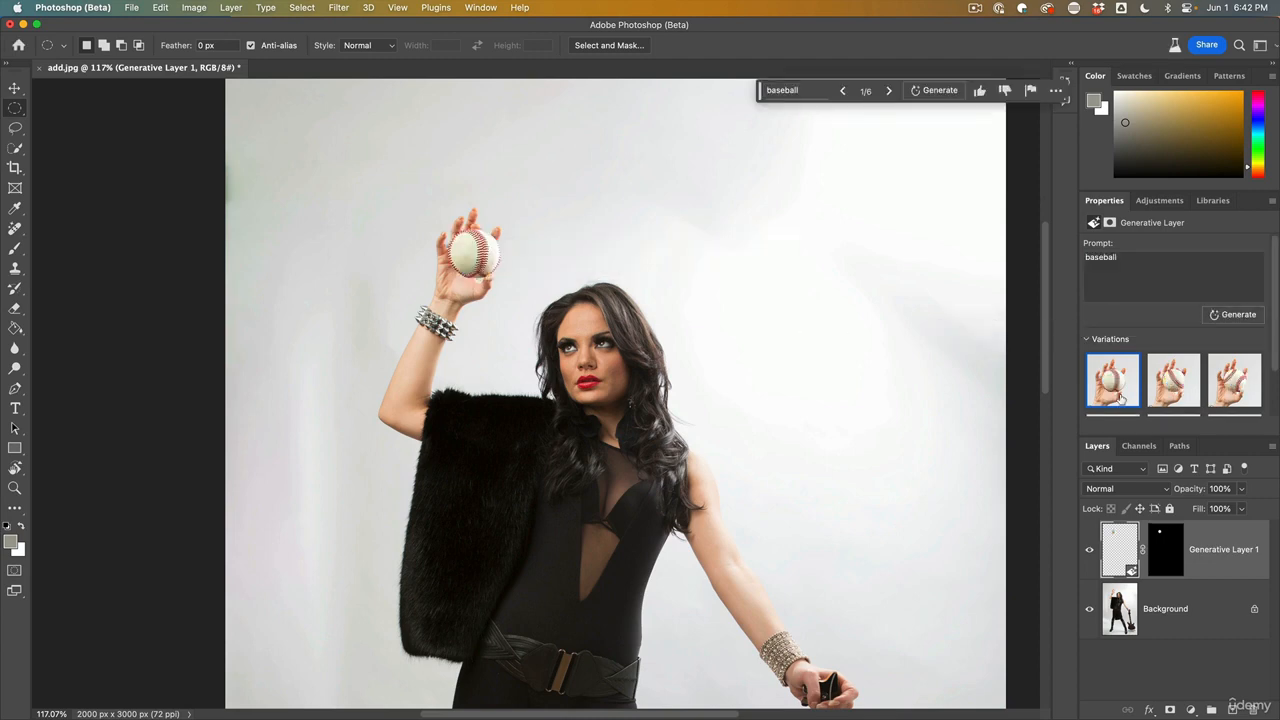
left_click(1182, 387)
left_click(1222, 388)
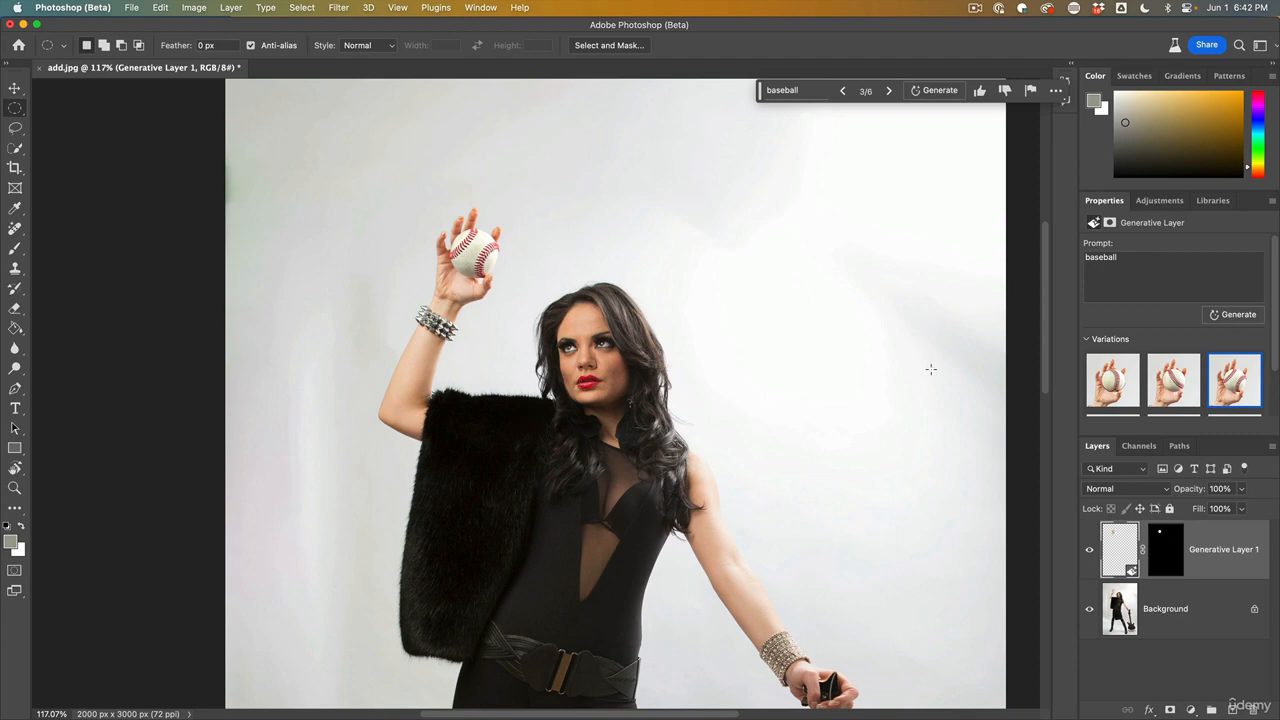
- Change the prompt to "yellow baseball" and regenerate the ball in the raised hand
double_click(1125, 258)
left_click(1123, 257)
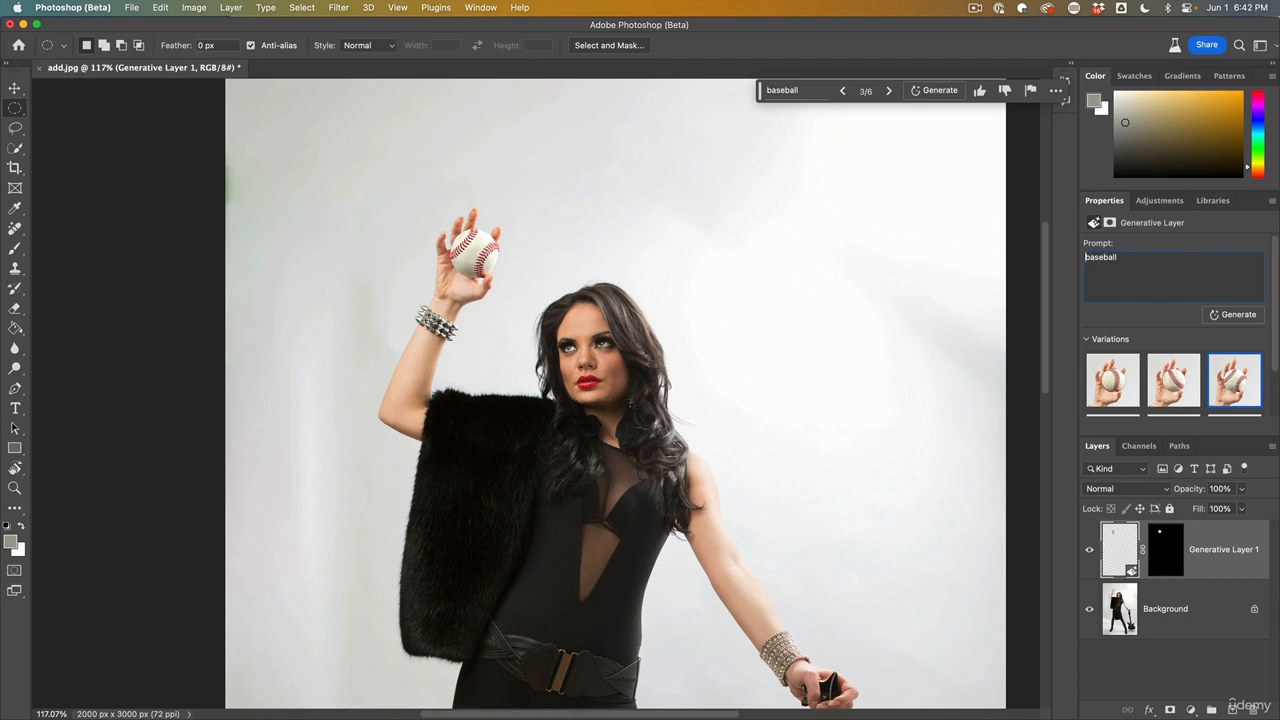
type("yellow")
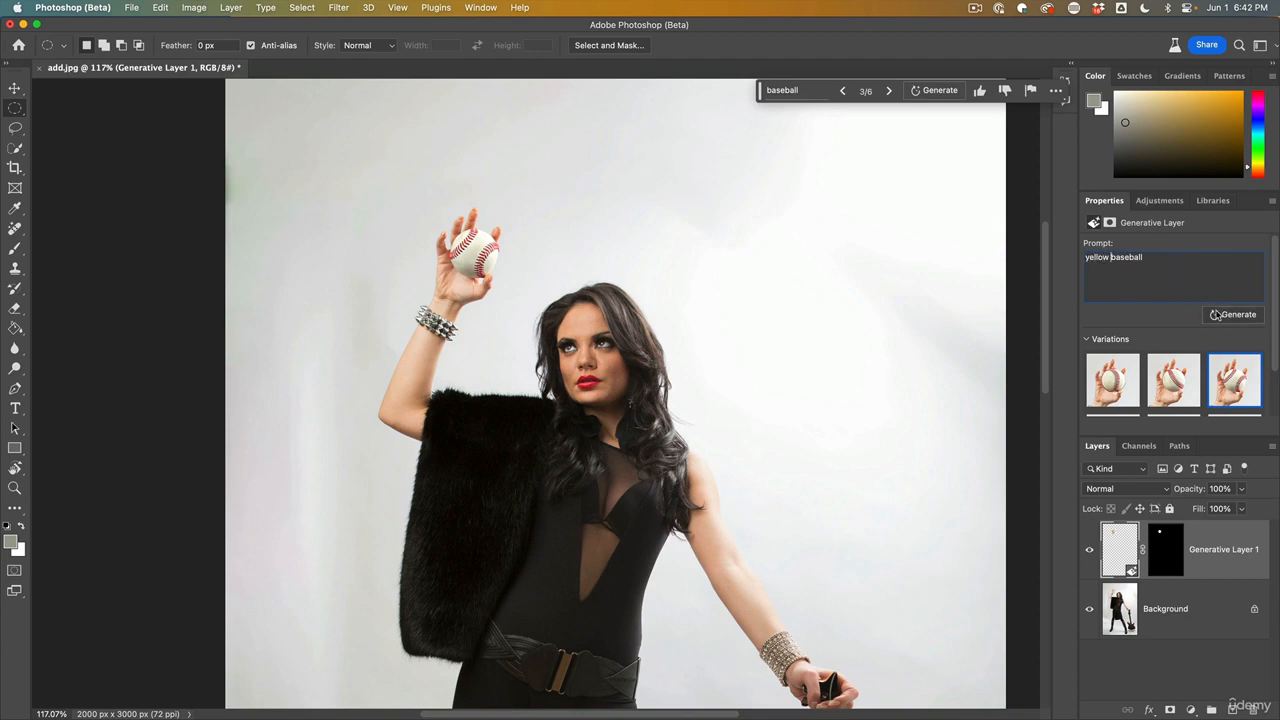
left_click(1223, 315)
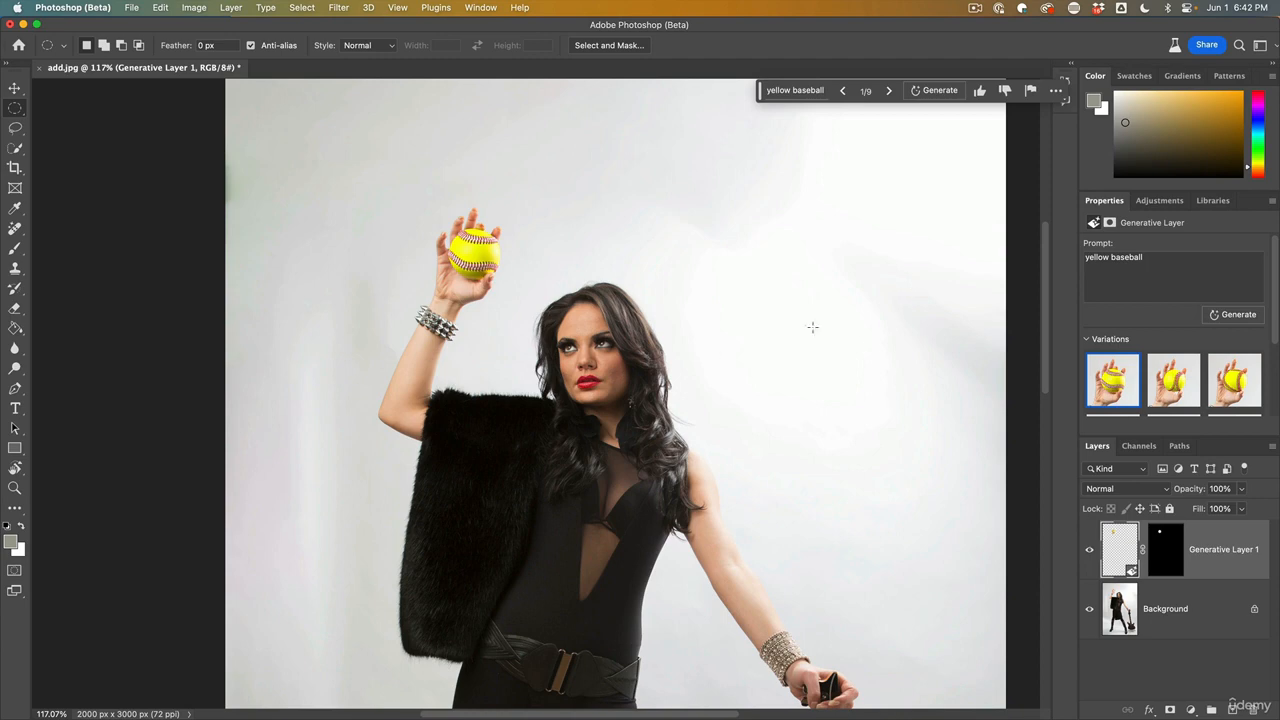
- Hide the yellow baseball layer and draw a wide elliptical selection across the raised hand
left_click(1090, 549)
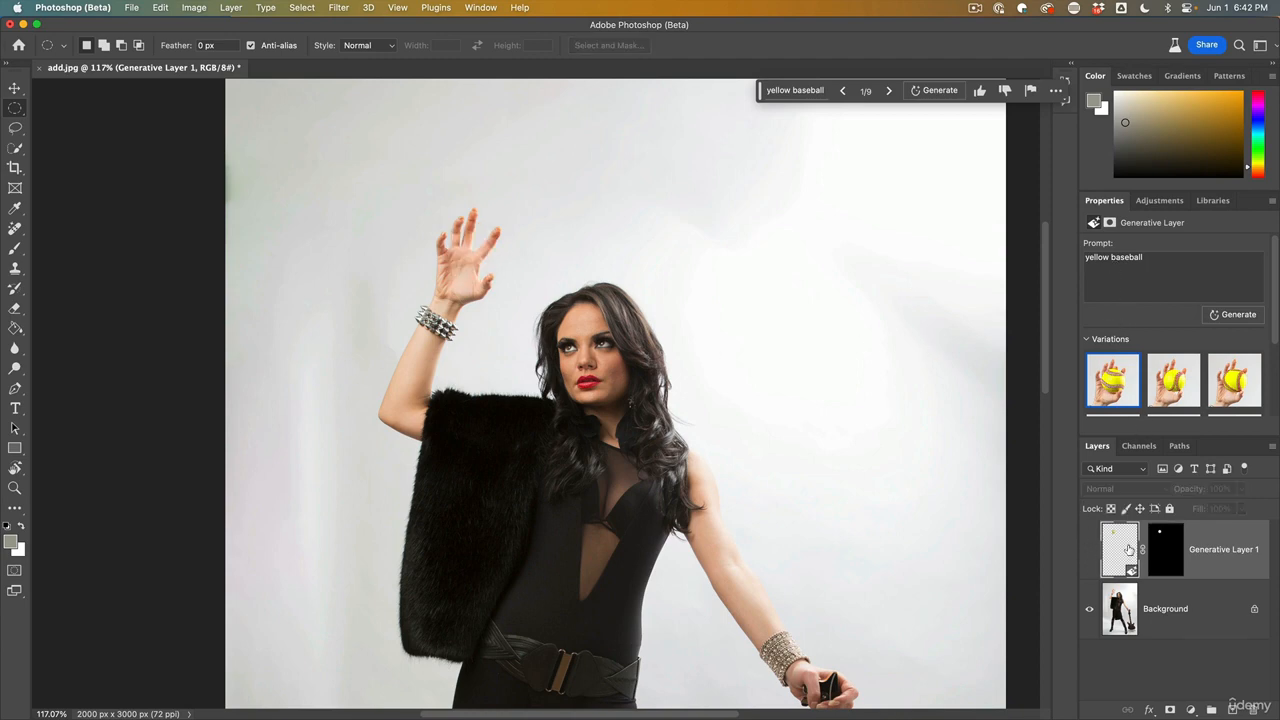
left_click(14, 108)
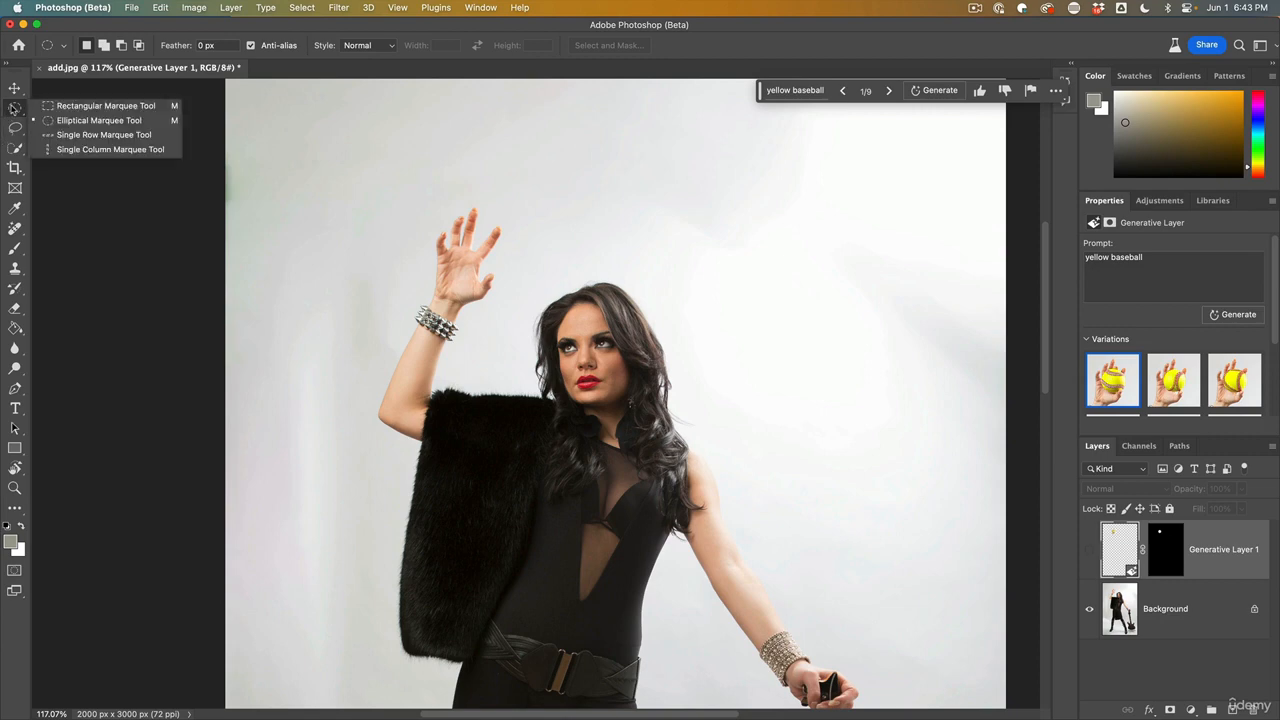
left_click(61, 121)
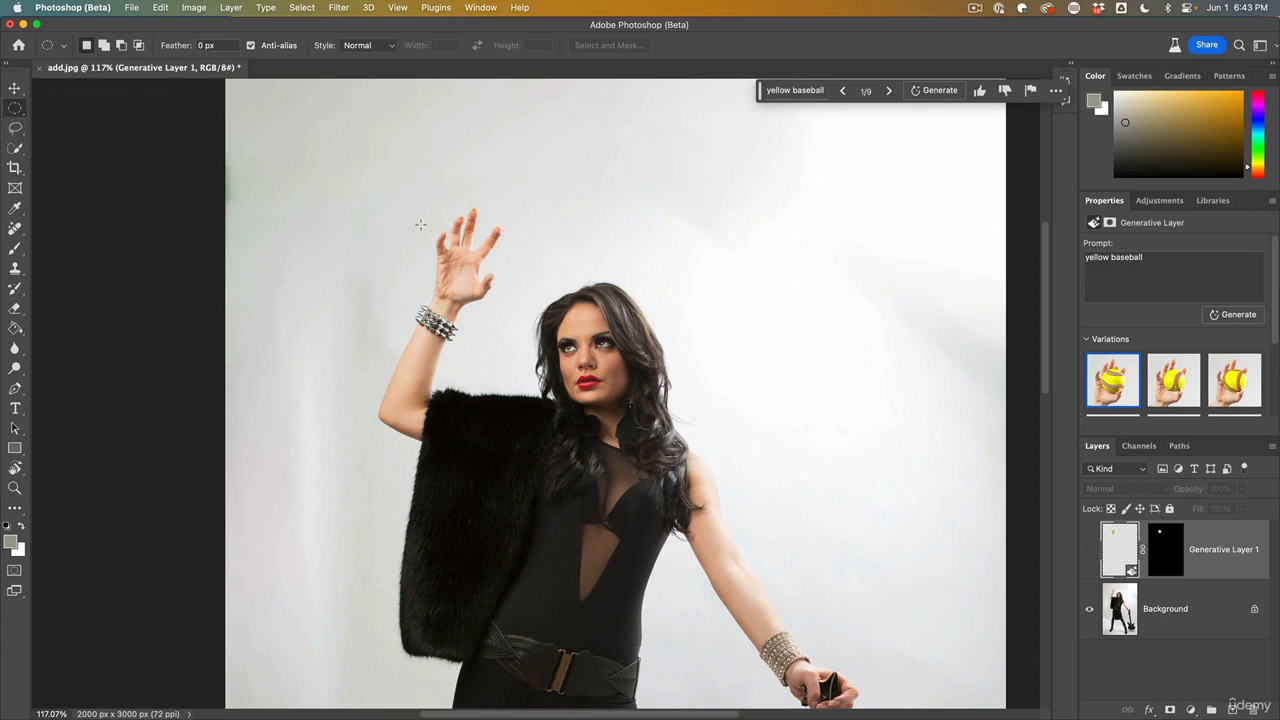
left_click_drag(417, 214, 539, 285)
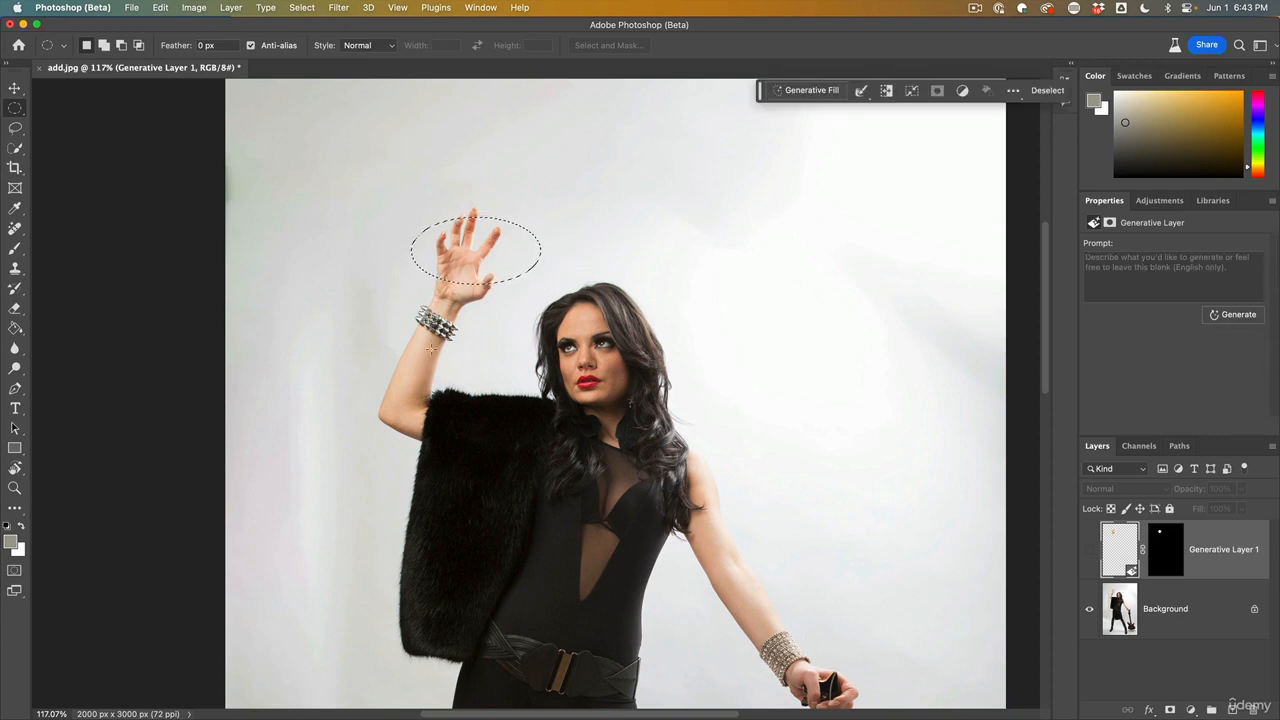
- Generate an object in the oval selection with the prompt "ball" and choose the third variation
left_click(1129, 274)
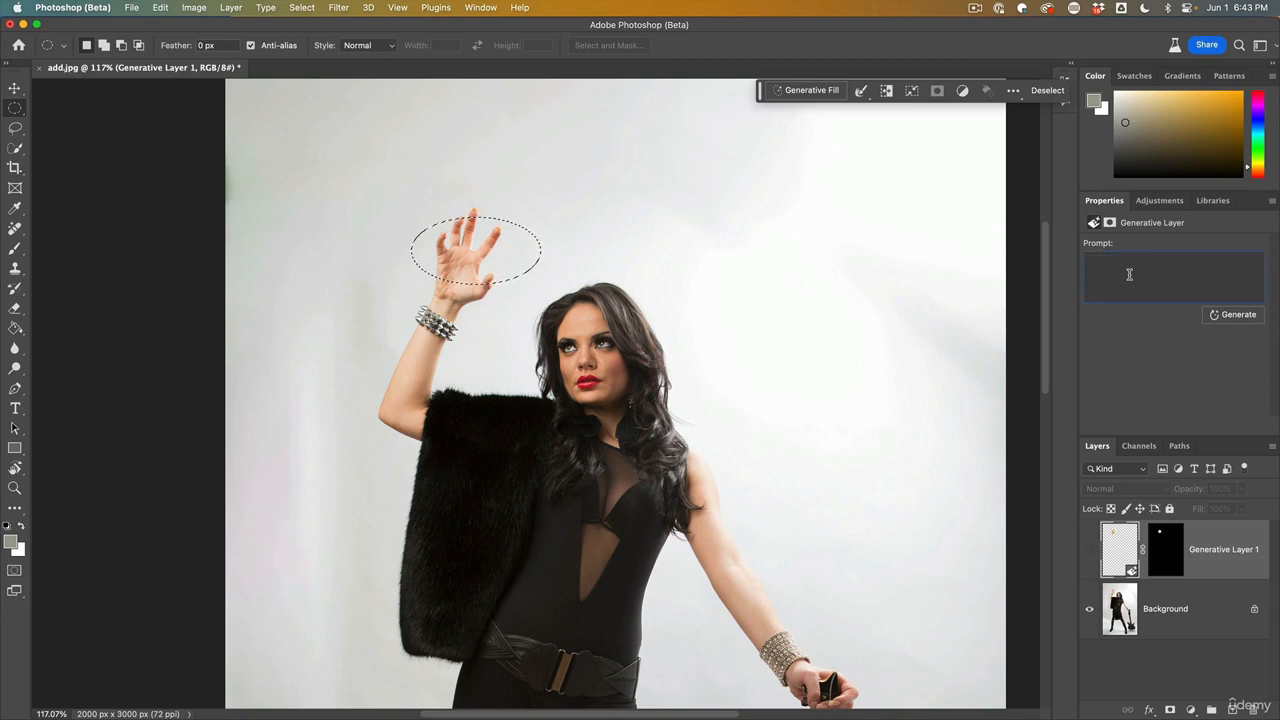
type("ball")
left_click(1231, 314)
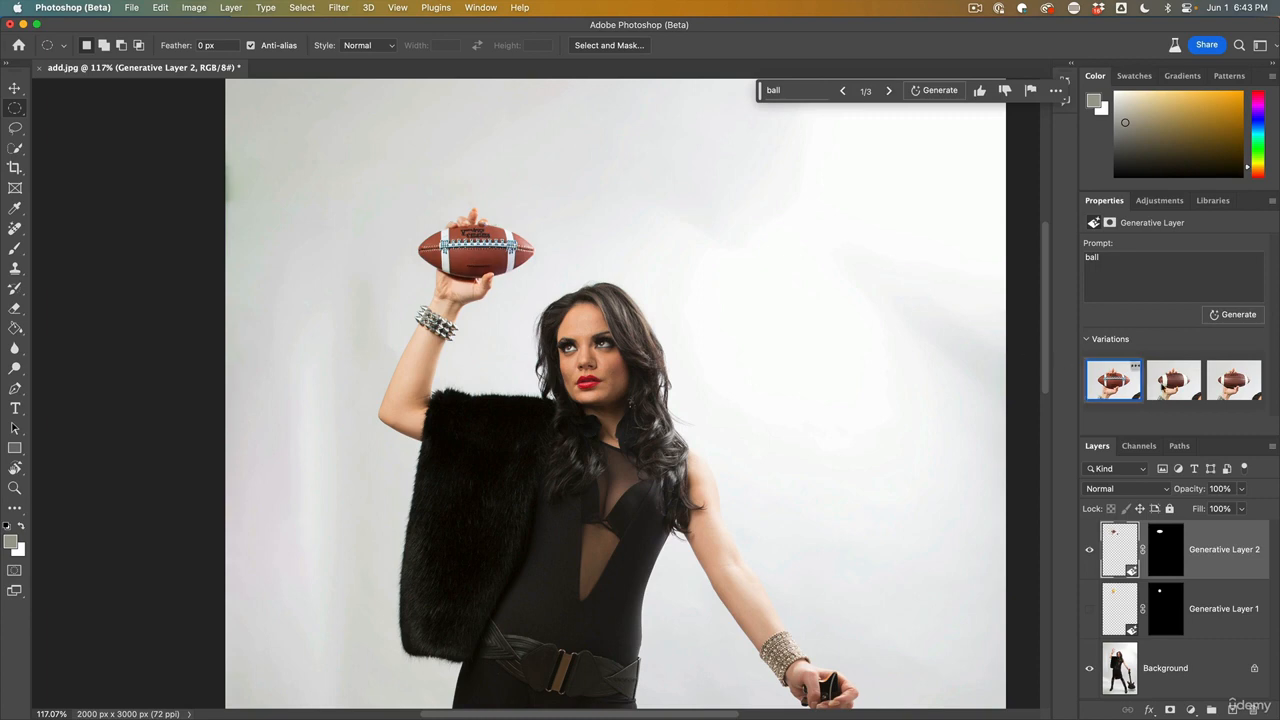
left_click(1186, 382)
left_click(1228, 382)
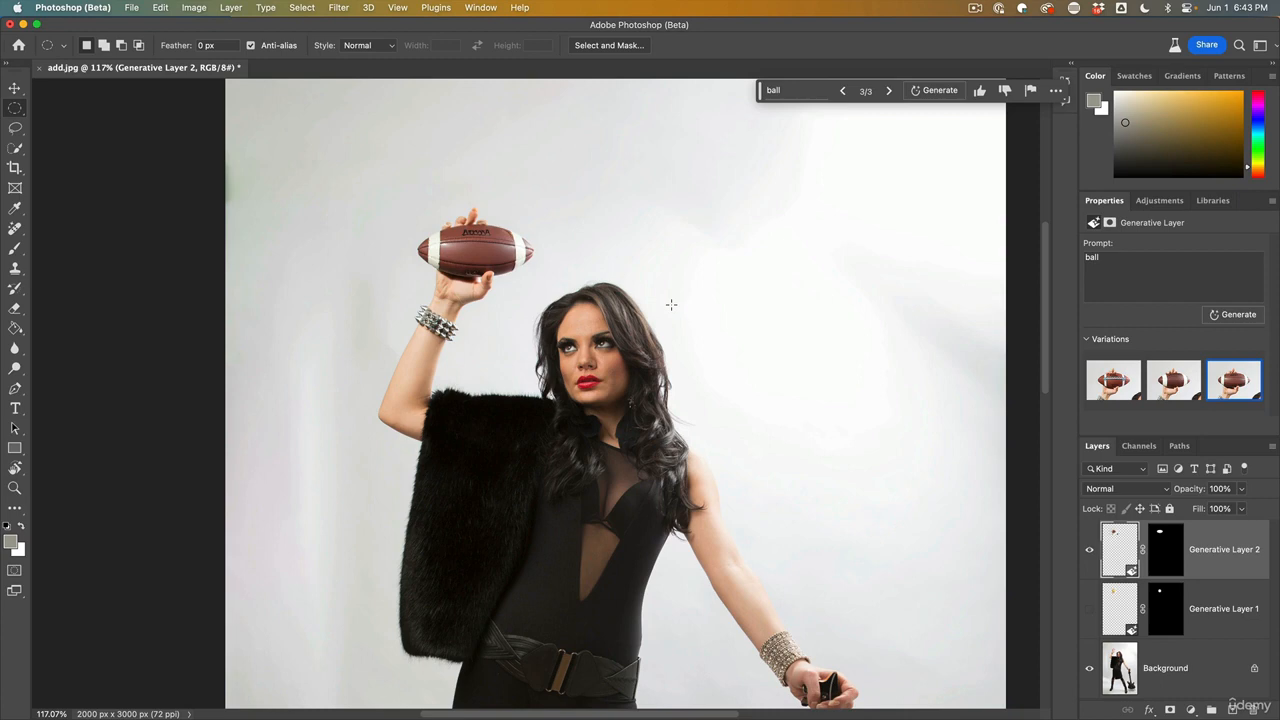
- Draw a wide, flat Lasso selection around the top of the woman's head, extending past the hair on both sides
scroll(671, 304, "down", 2)
scroll(708, 304, "up", 3)
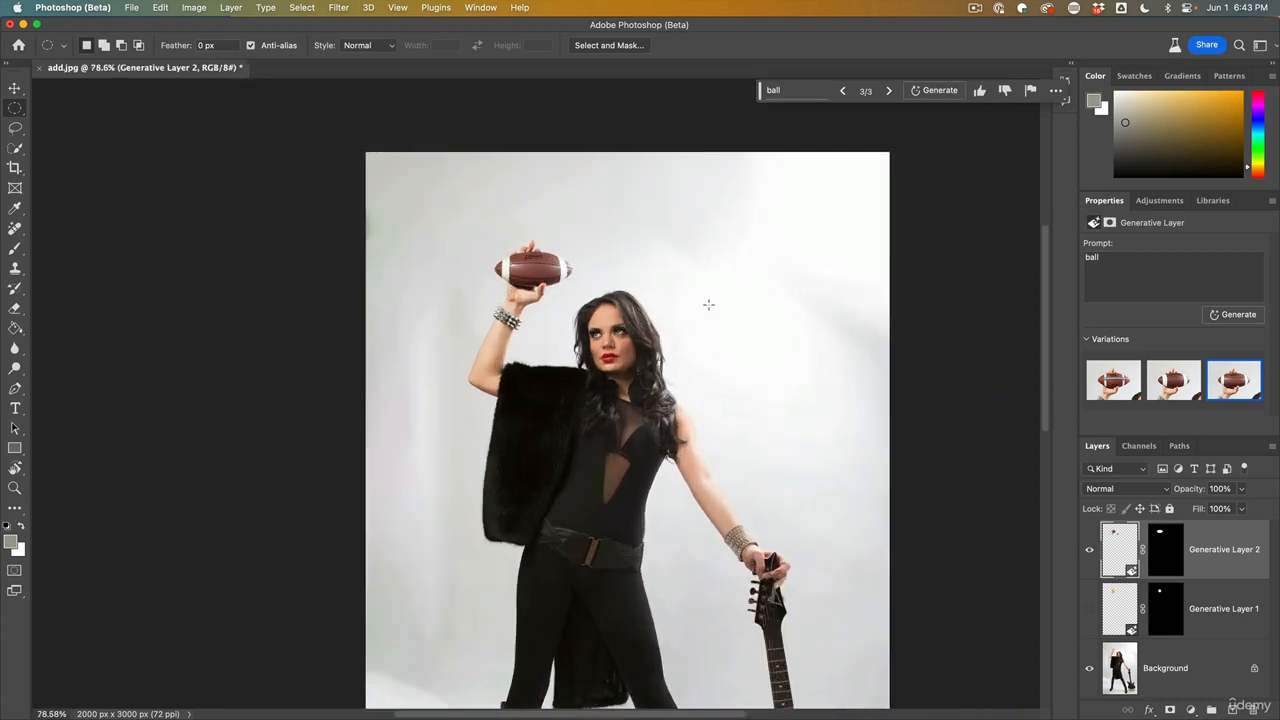
left_click_drag(639, 319, 700, 311)
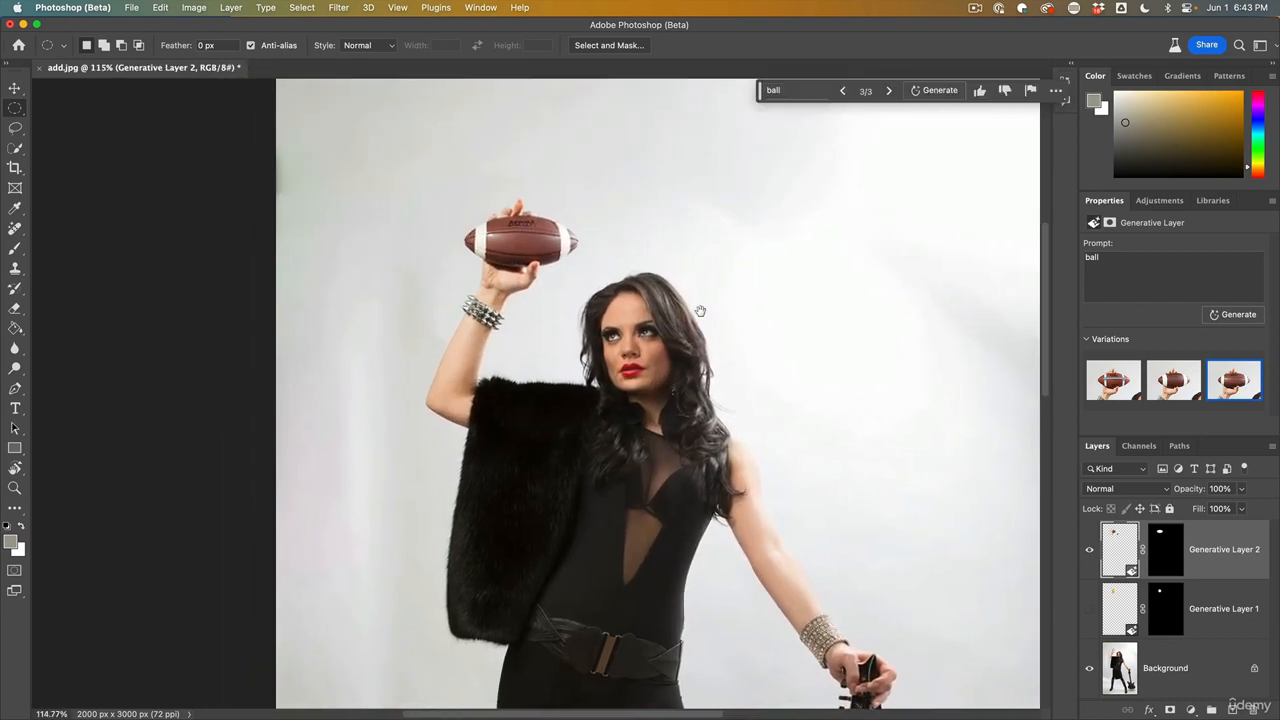
scroll(690, 309, "up", 4)
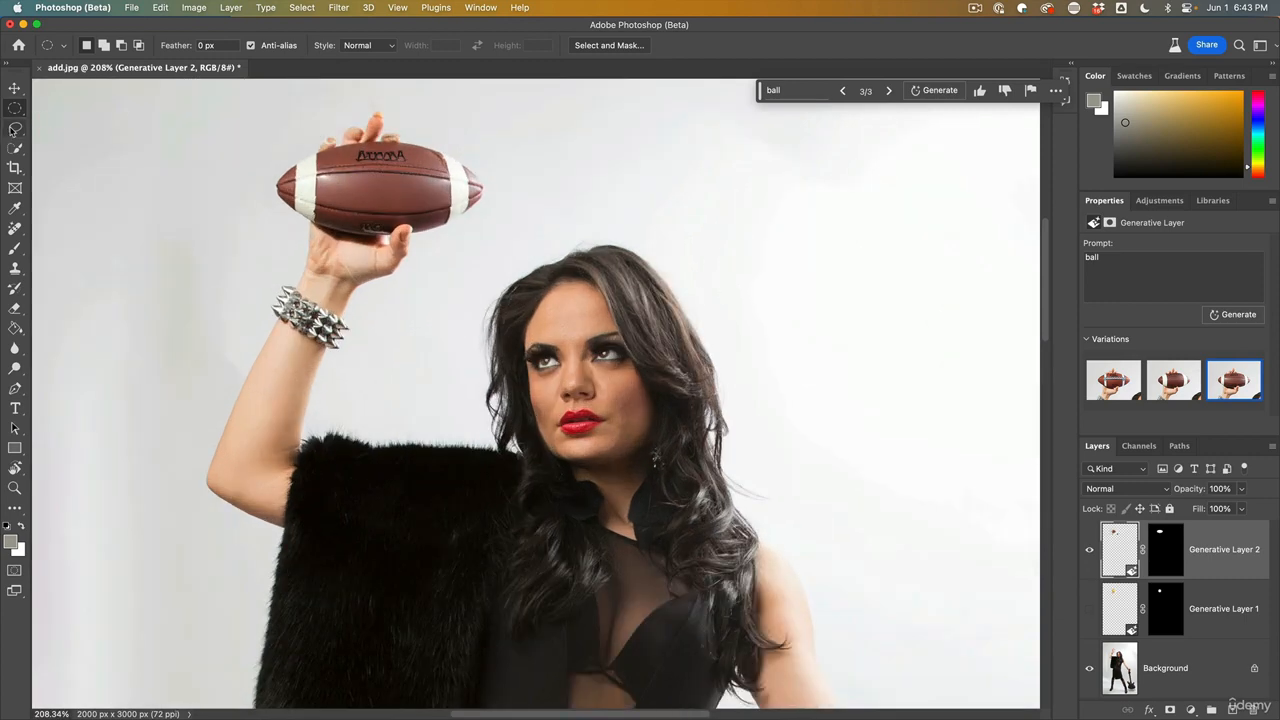
left_click(15, 127)
left_click_drag(15, 127, 56, 131)
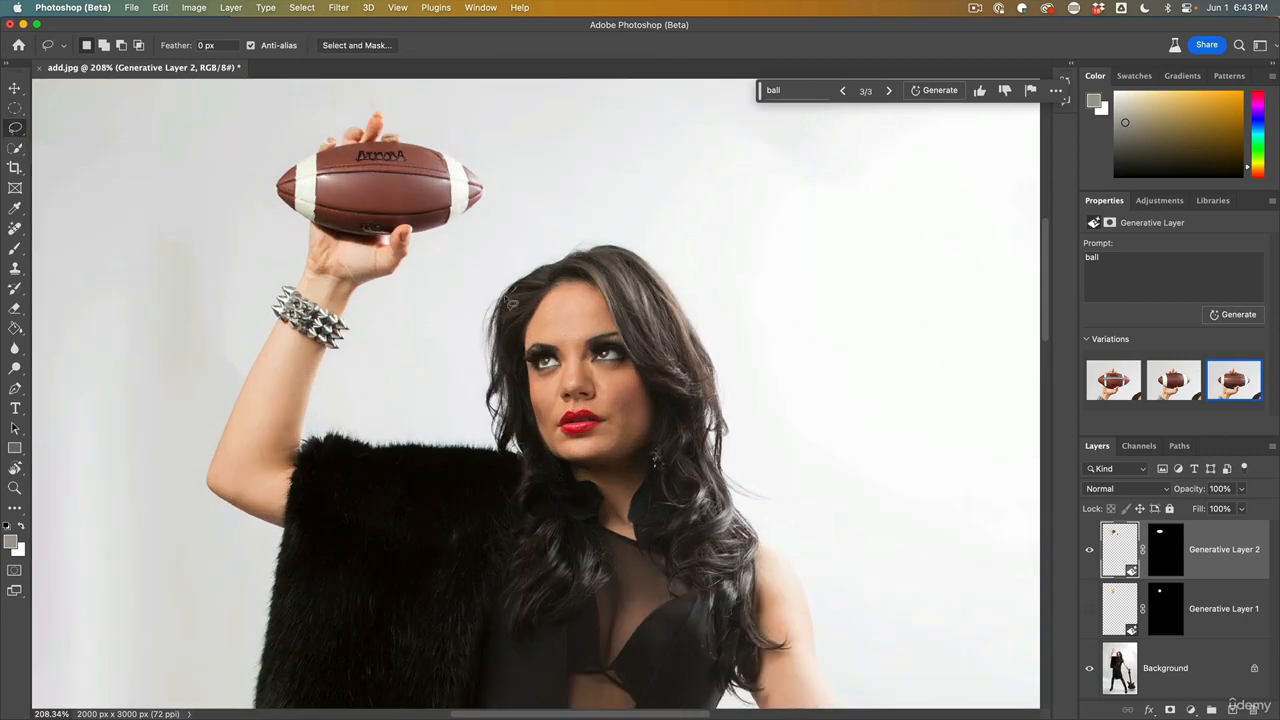
left_click_drag(466, 313, 580, 314)
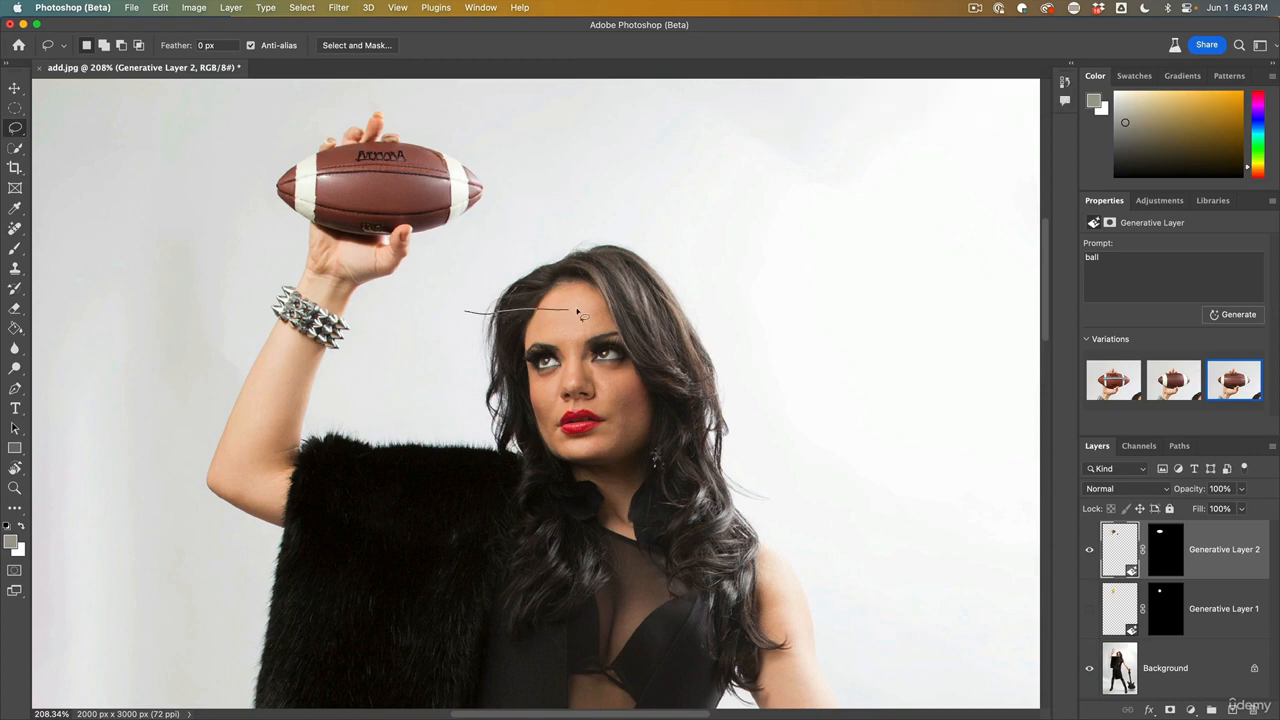
mouse_move(730, 270)
left_mouse_down()
mouse_move(677, 237)
mouse_move(583, 233)
left_mouse_up()
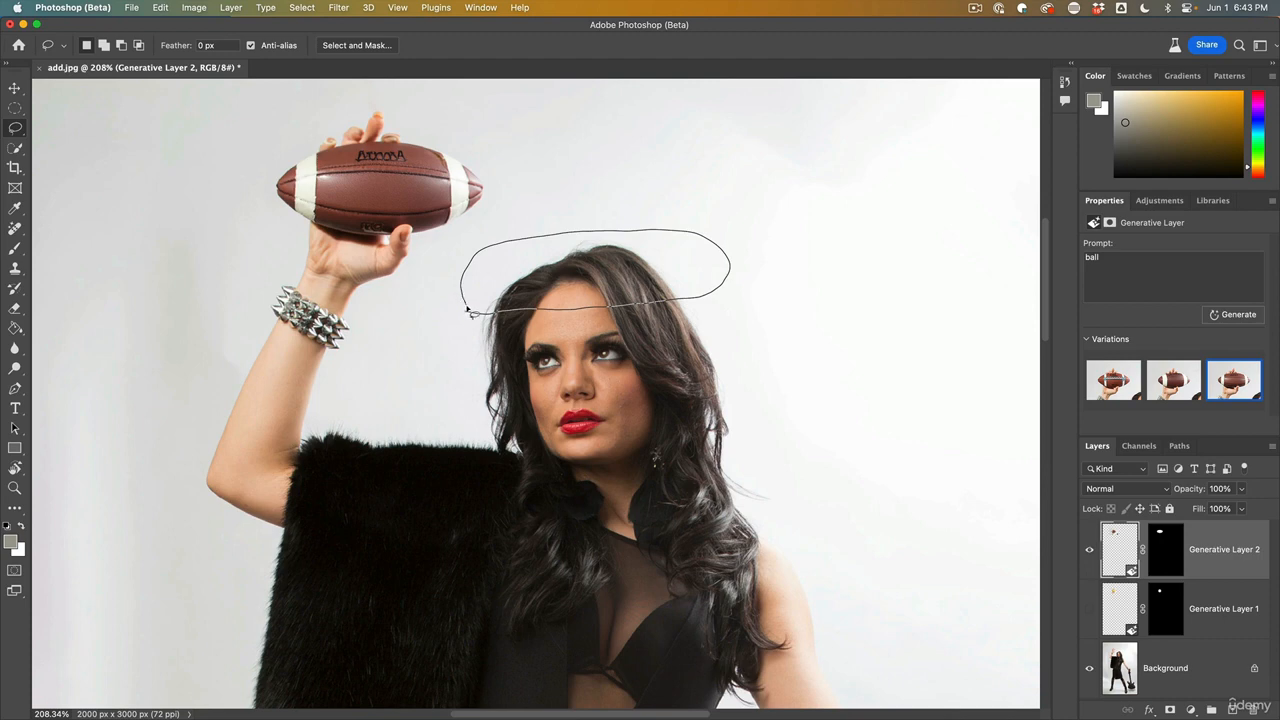
left_click_drag(470, 312, 467, 312)
- Run Generative Fill on the head selection with the prompt "hat"
left_click(818, 92)
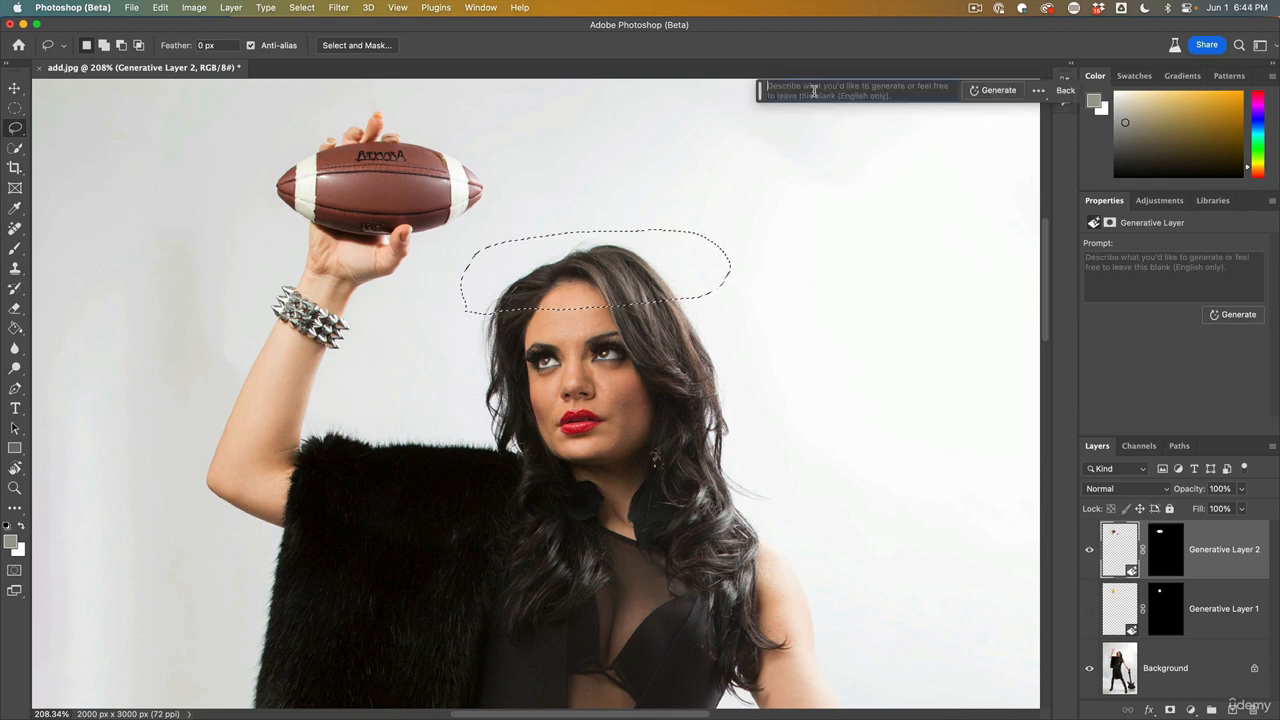
type("hat")
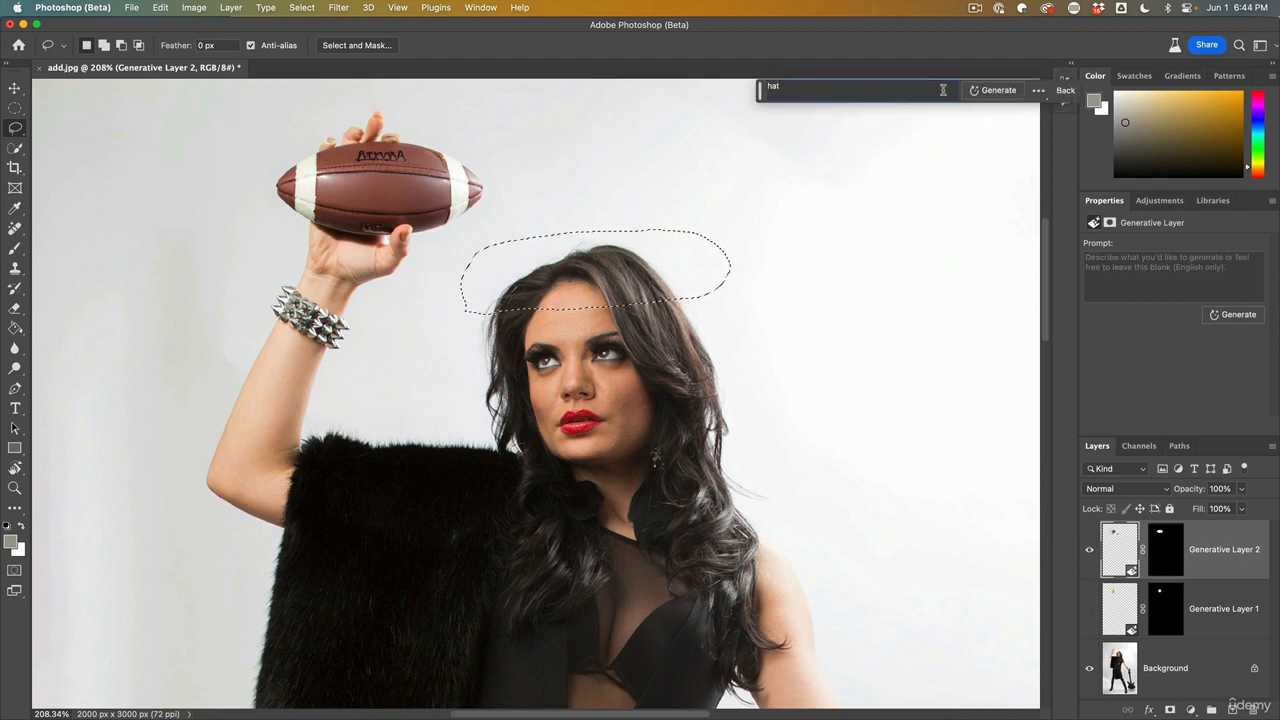
left_click(985, 91)
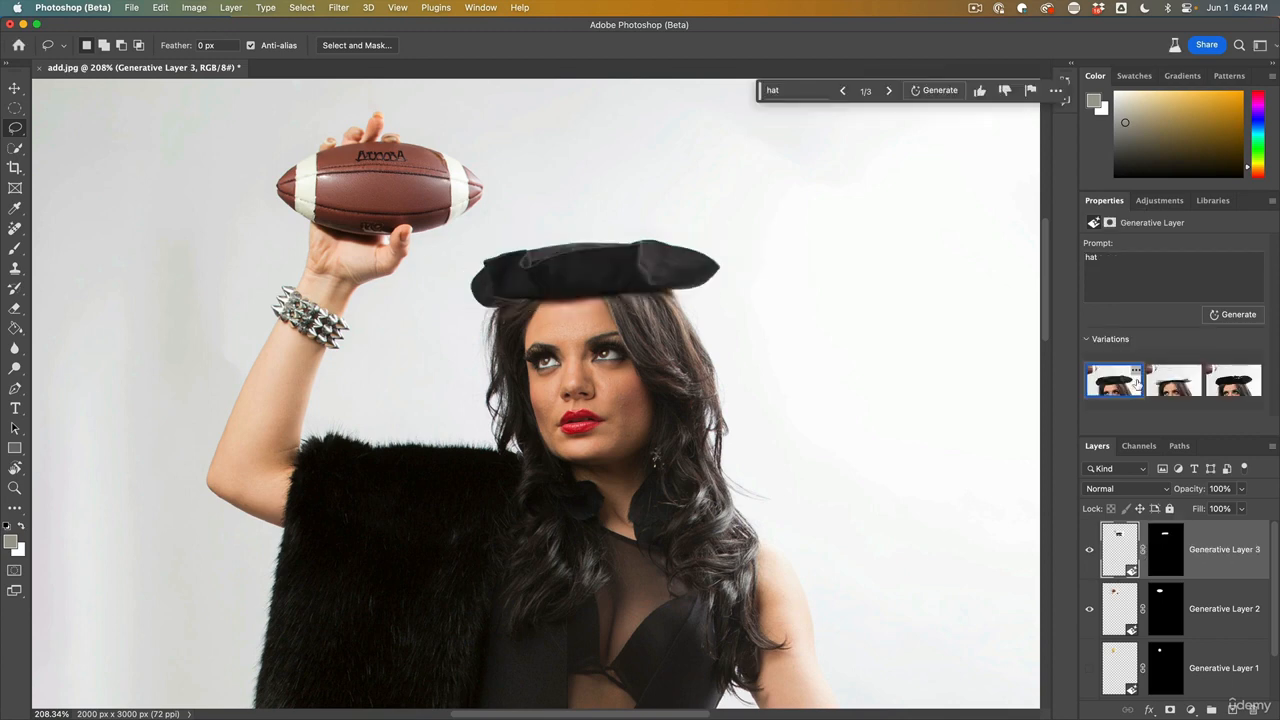
- Preview the generated hat variations and return to the first, black one
left_click(1165, 380)
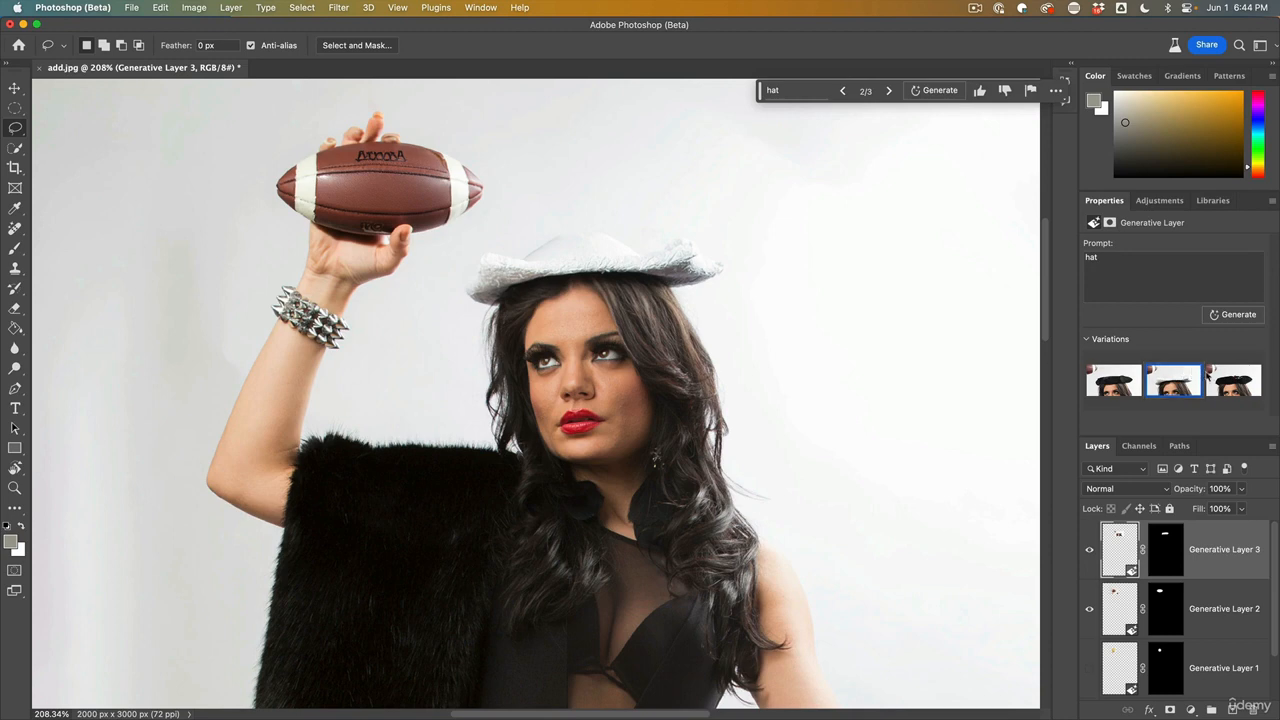
left_click(1232, 380)
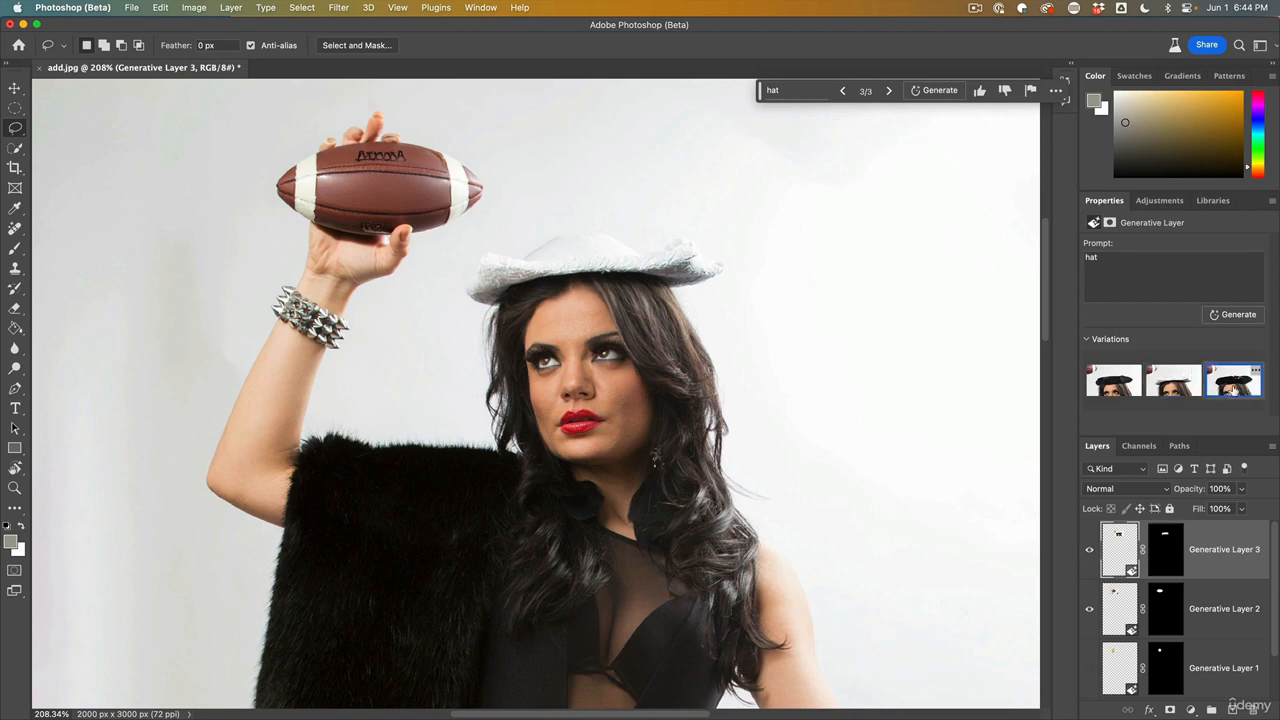
left_click(1113, 383)
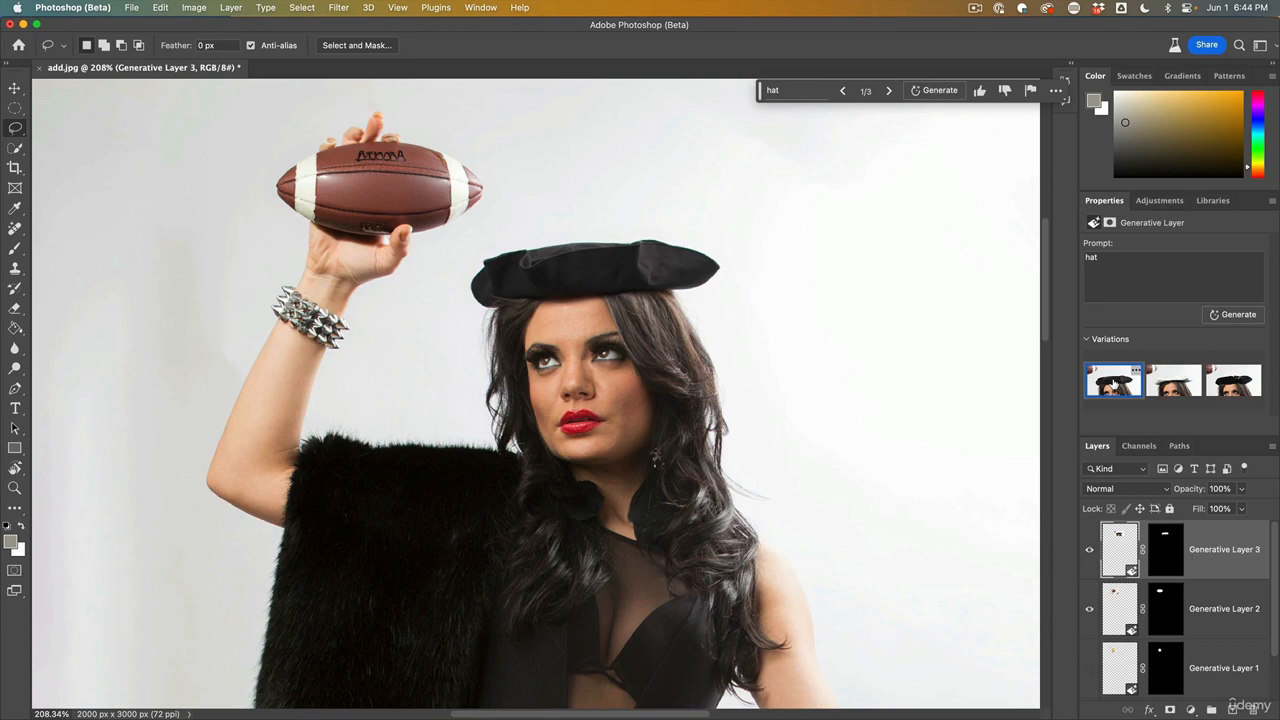
- Hide the hat layer and draw a tall Lasso selection from the woman's forehead up well above her head
left_click(1090, 551)
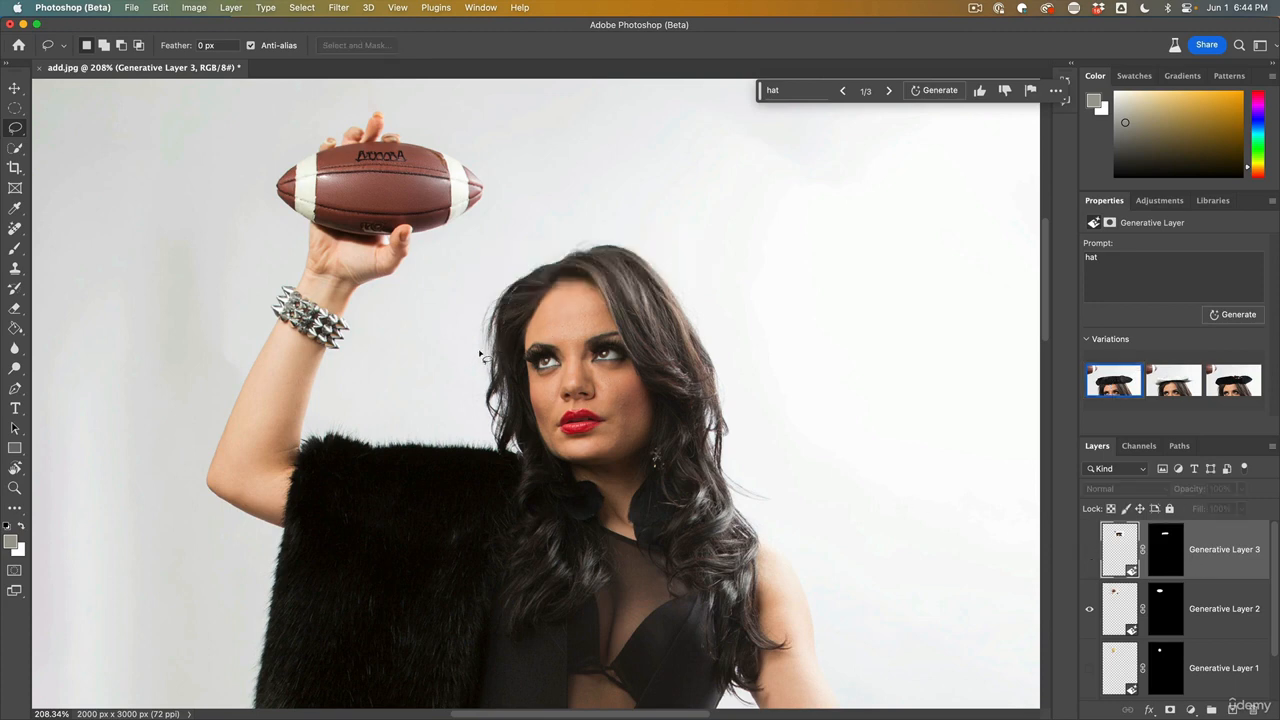
mouse_move(481, 355)
left_mouse_down()
mouse_move(695, 323)
mouse_move(696, 281)
mouse_move(630, 85)
mouse_move(465, 87)
mouse_move(452, 184)
mouse_move(485, 348)
left_mouse_up()
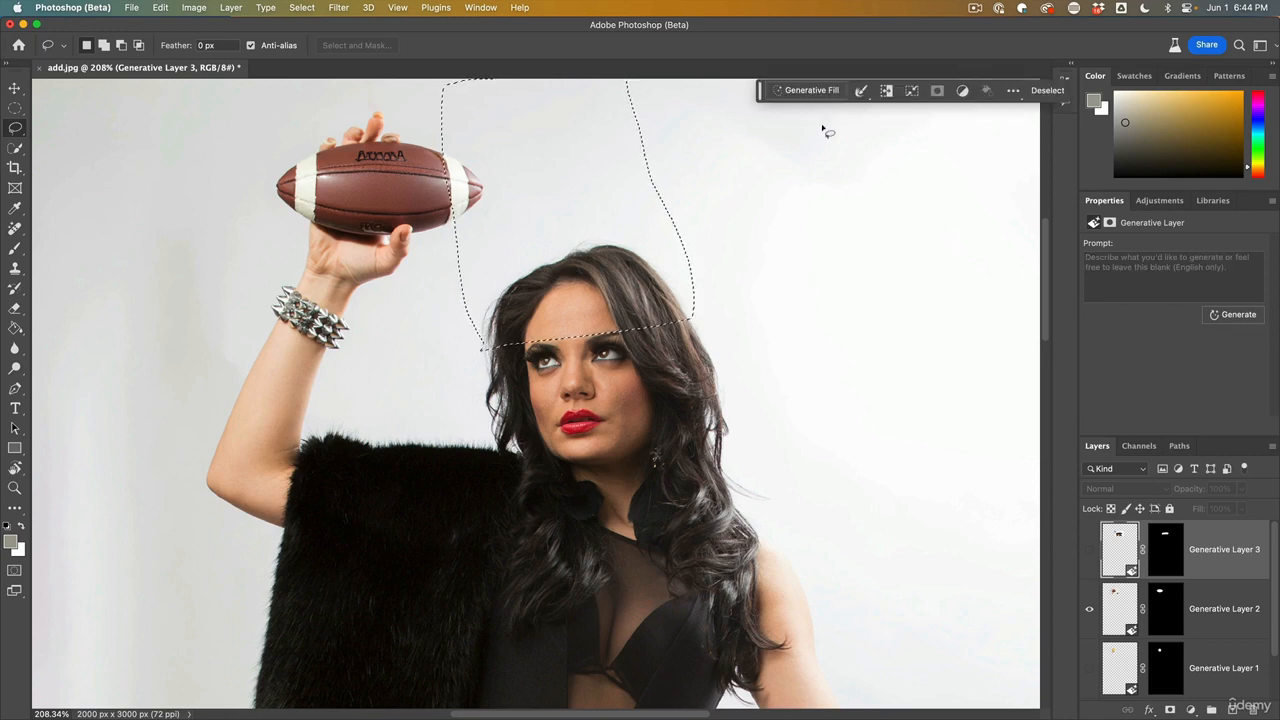
- Run Generative Fill on the tall head selection with the prompt "hat" and choose the second variation, the black top hat
left_click(816, 92)
type("hat")
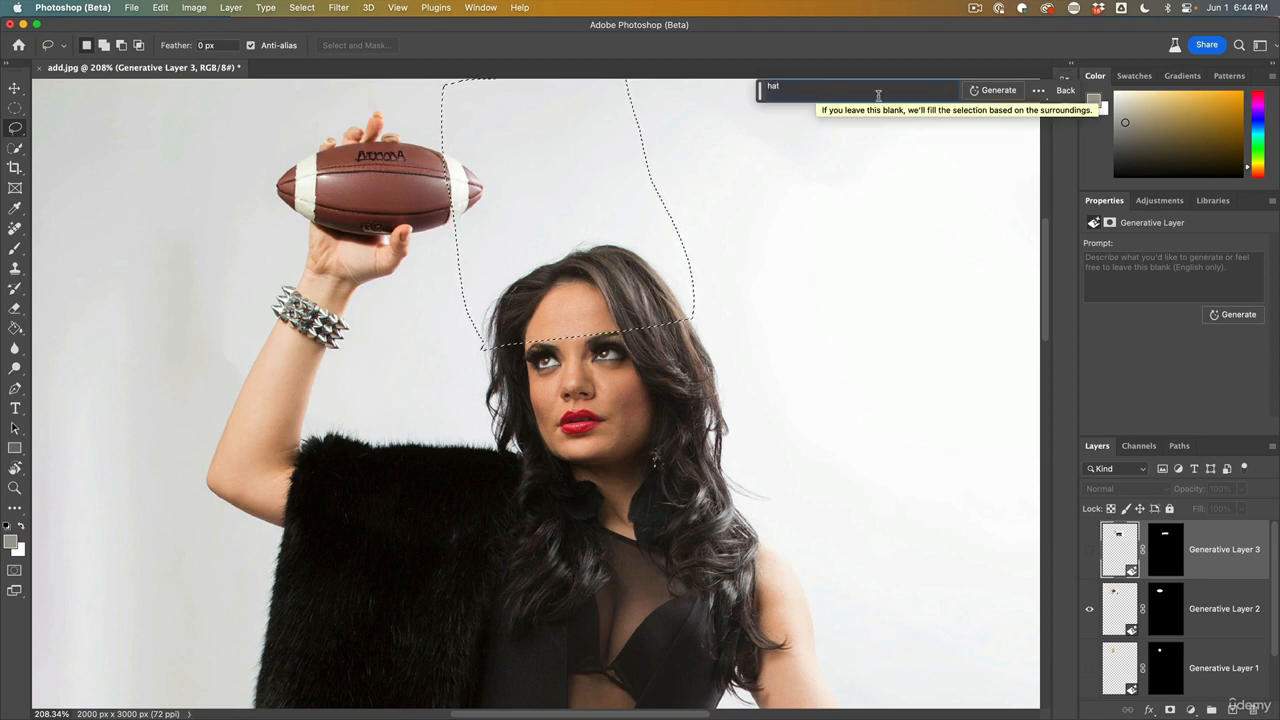
left_click(993, 90)
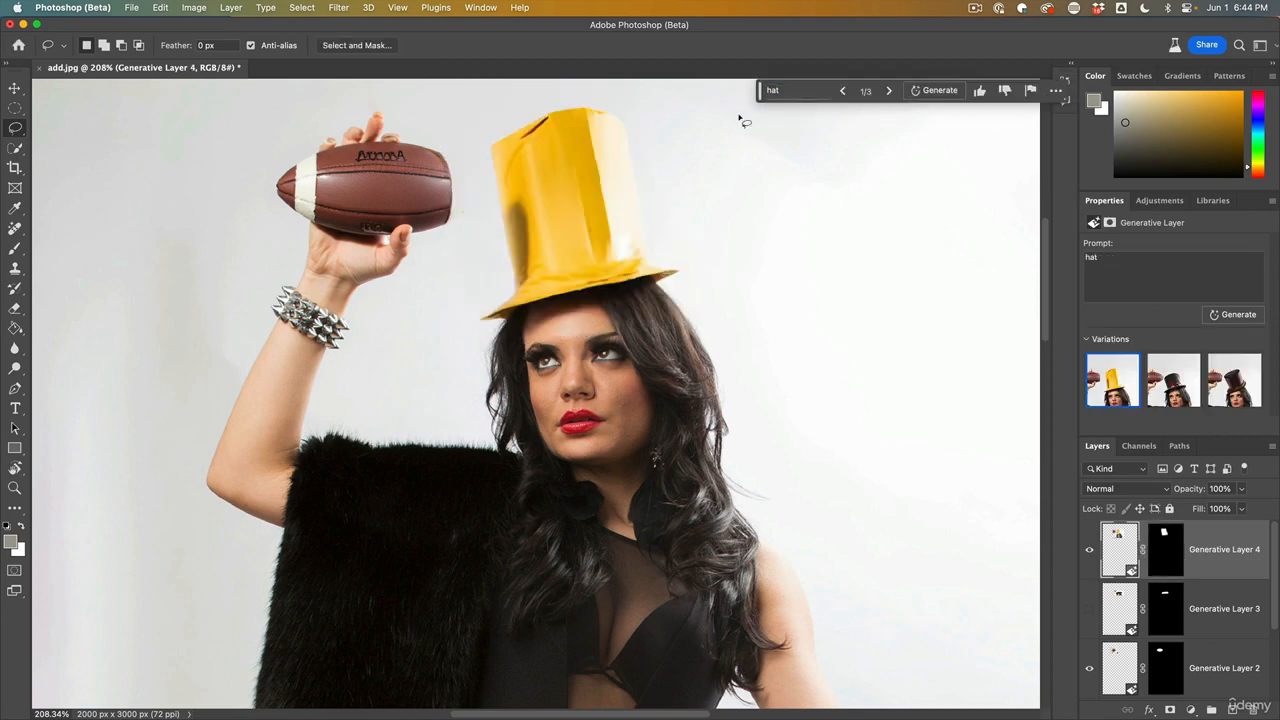
left_click(1160, 398)
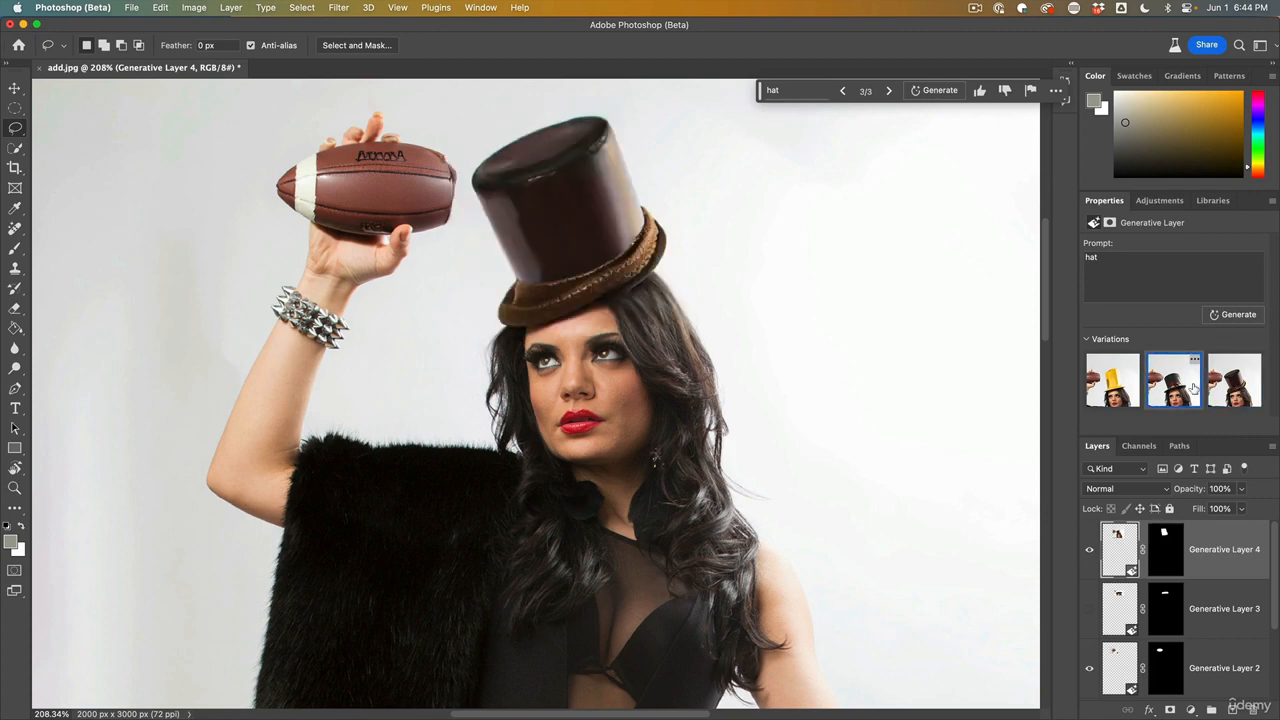
- Compare the hats on Generative Layer 3 and Generative Layer 4 by toggling their visibility, leaving both hidden
left_click(1090, 551)
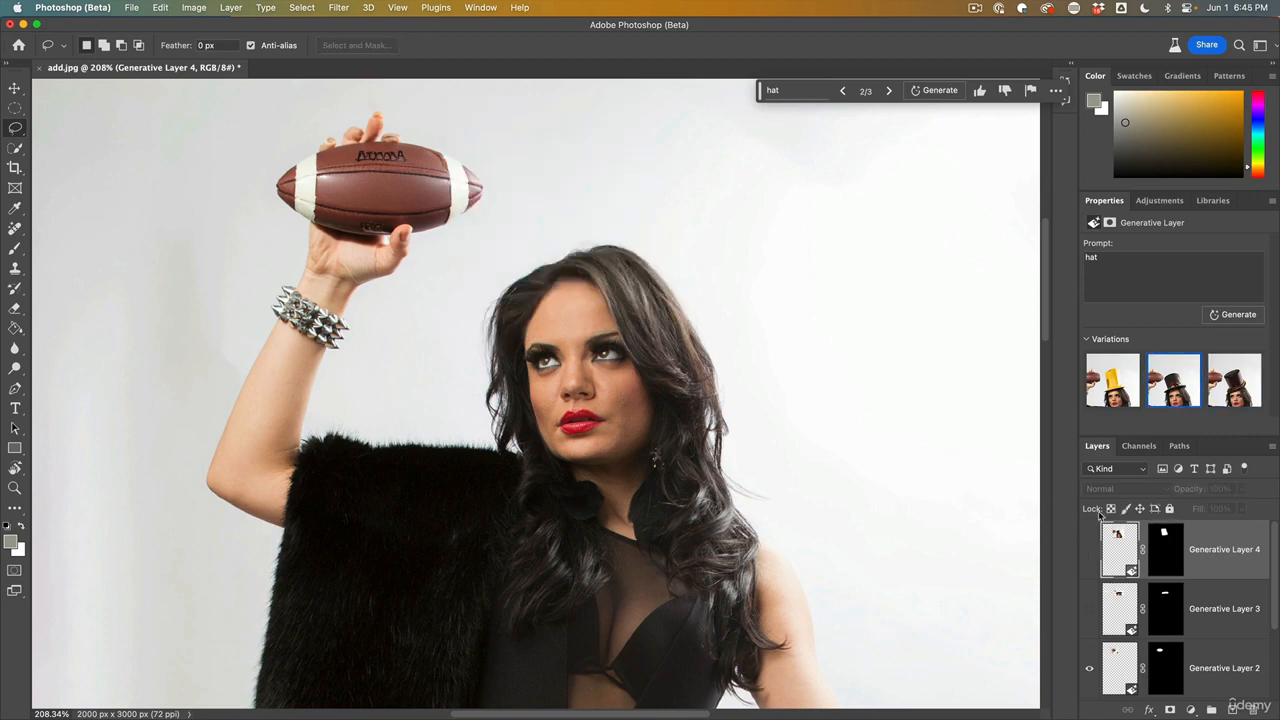
left_click(1090, 609)
left_click(1090, 609)
left_click(1090, 551)
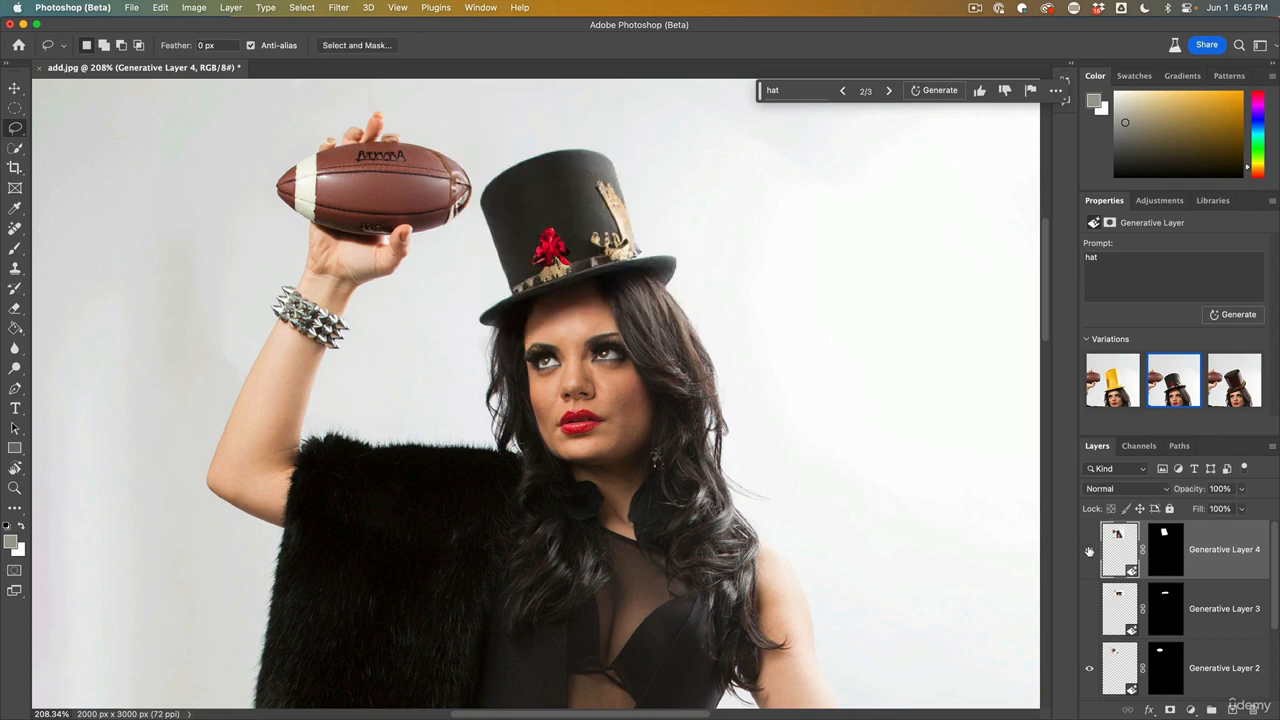
left_click(1090, 551)
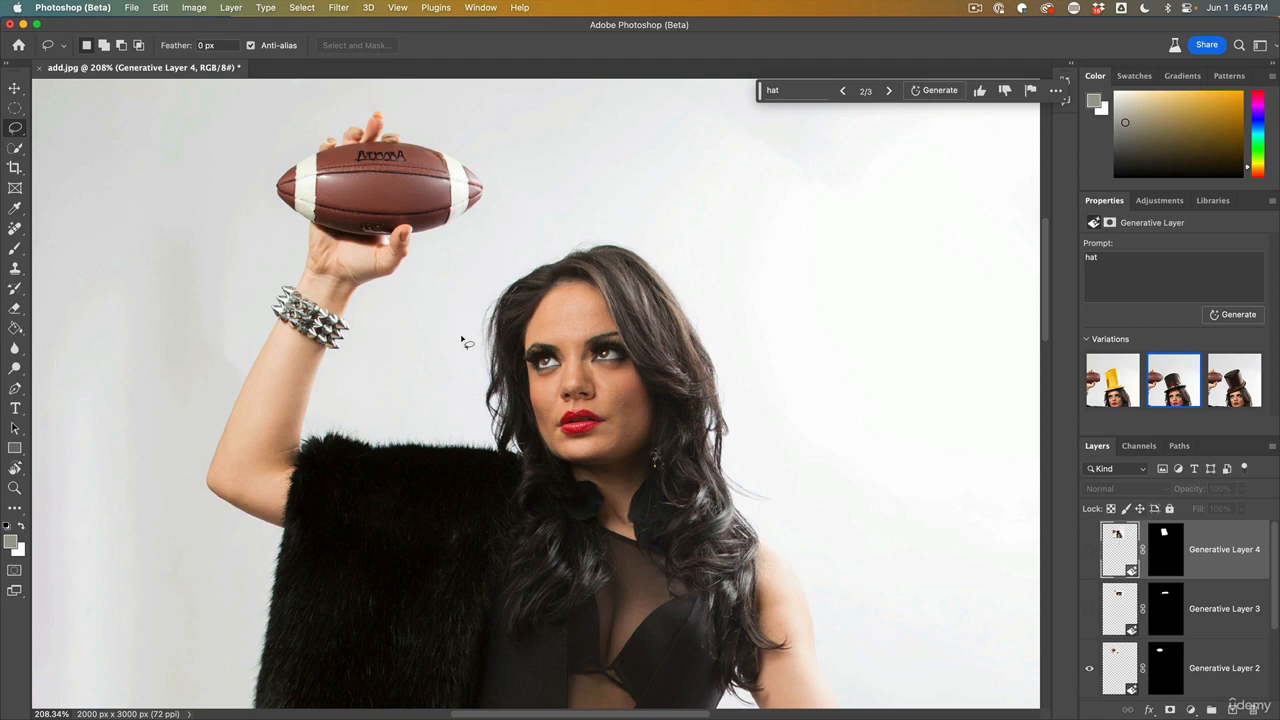
- Generate a "wool hat" within a close Lasso selection around the top of the woman's head and choose the third variation
mouse_move(488, 378)
left_mouse_down()
mouse_move(538, 350)
mouse_move(612, 338)
mouse_move(670, 362)
mouse_move(710, 358)
mouse_move(670, 265)
mouse_move(600, 214)
mouse_move(547, 217)
mouse_move(508, 232)
mouse_move(482, 276)
mouse_move(476, 350)
mouse_move(490, 378)
left_mouse_up()
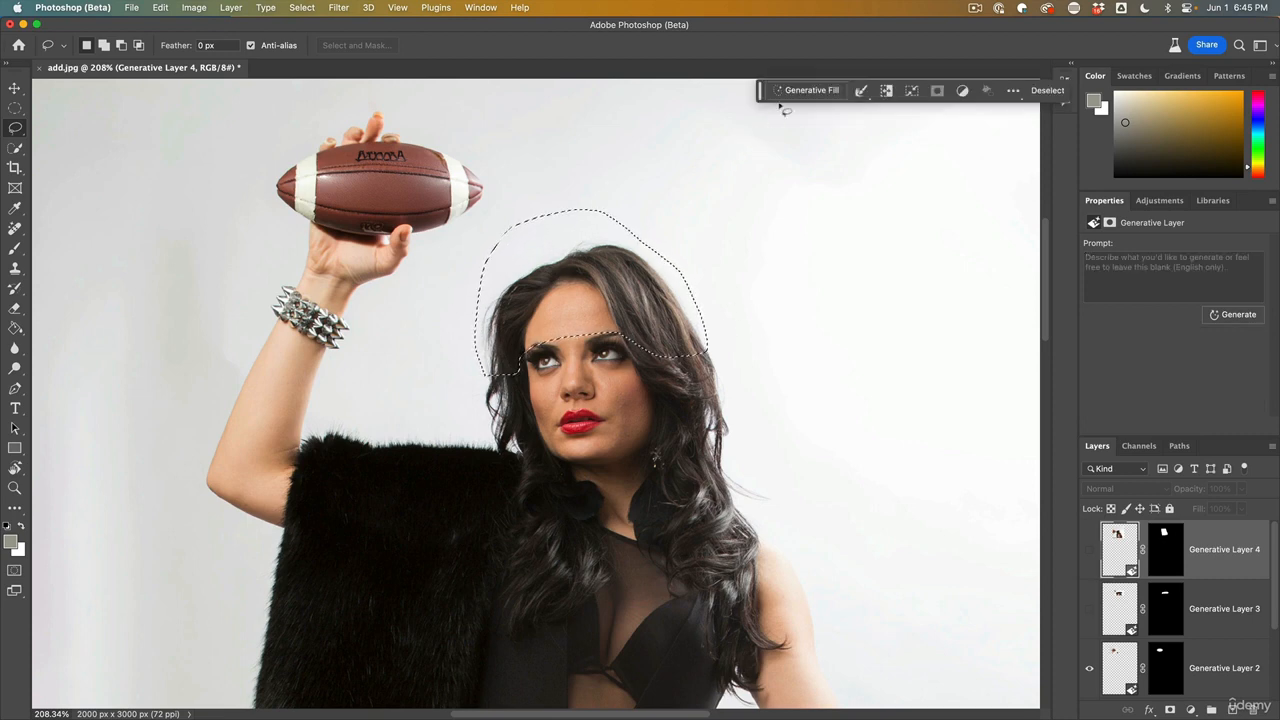
left_click(808, 90)
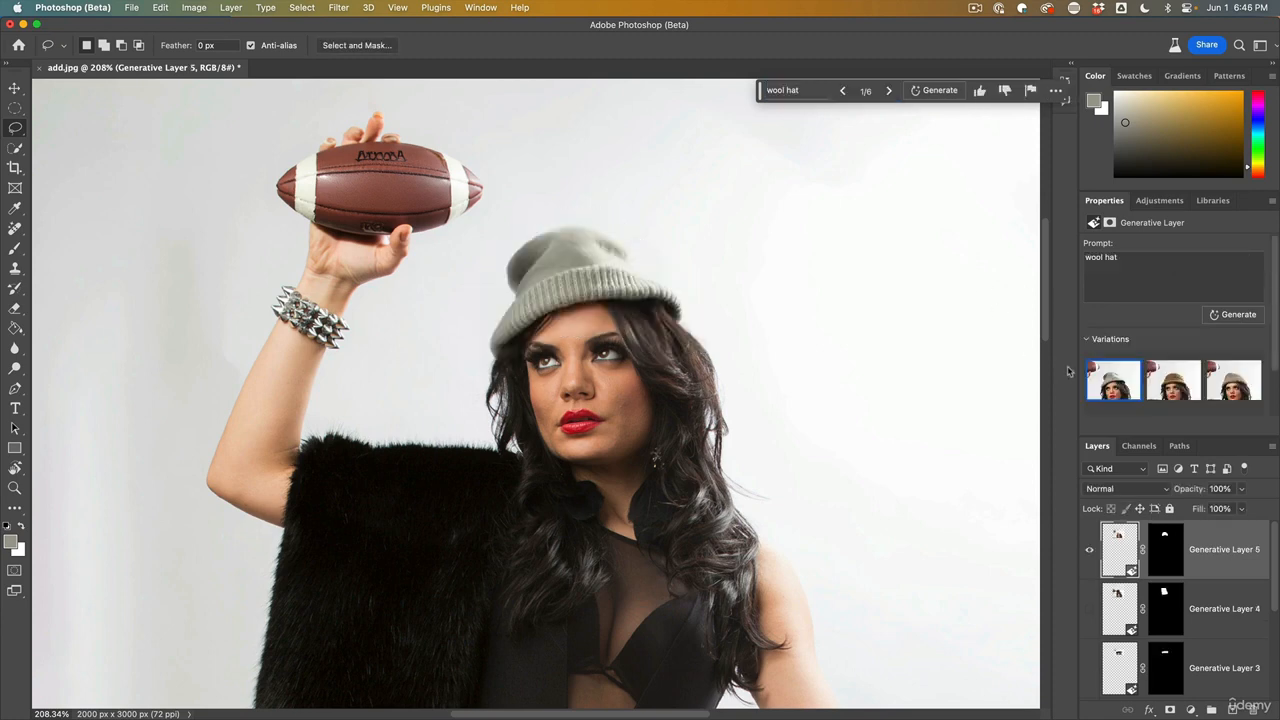
left_click(1173, 380)
left_click(1233, 380)
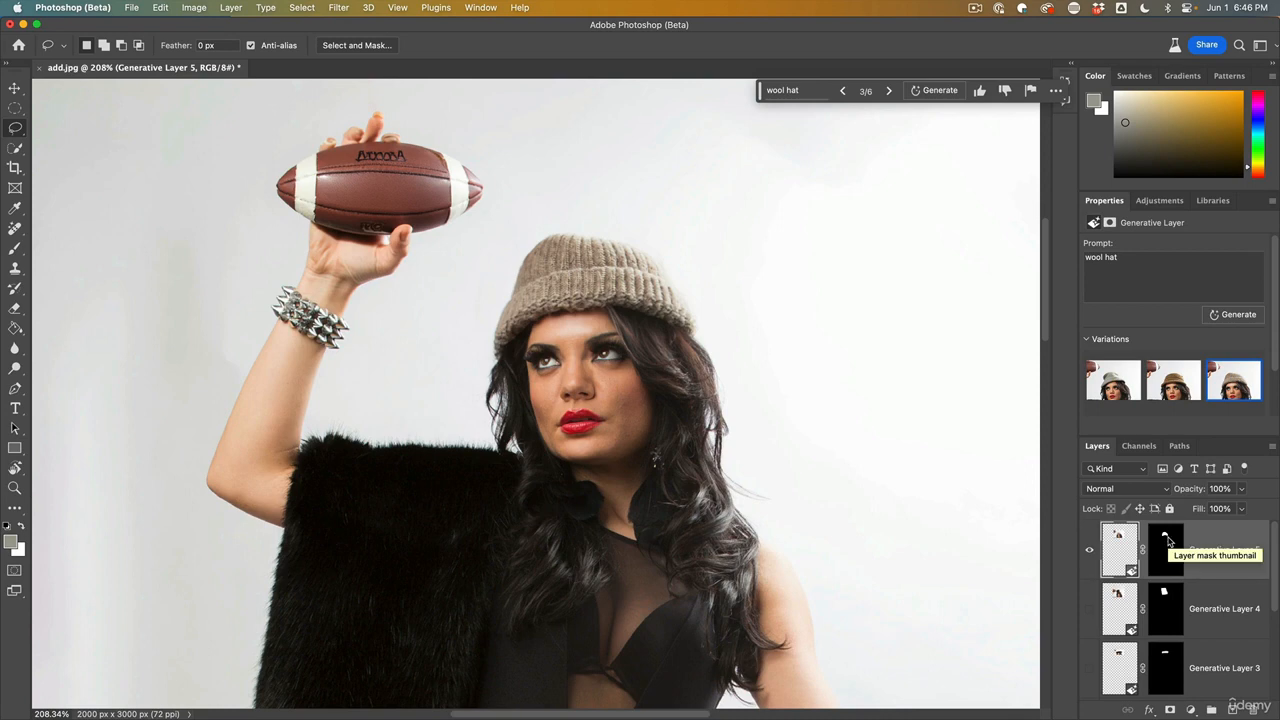
- Load the wool hat layer's mask as a selection and display it in Quick Mask mode
left_click(1168, 548)
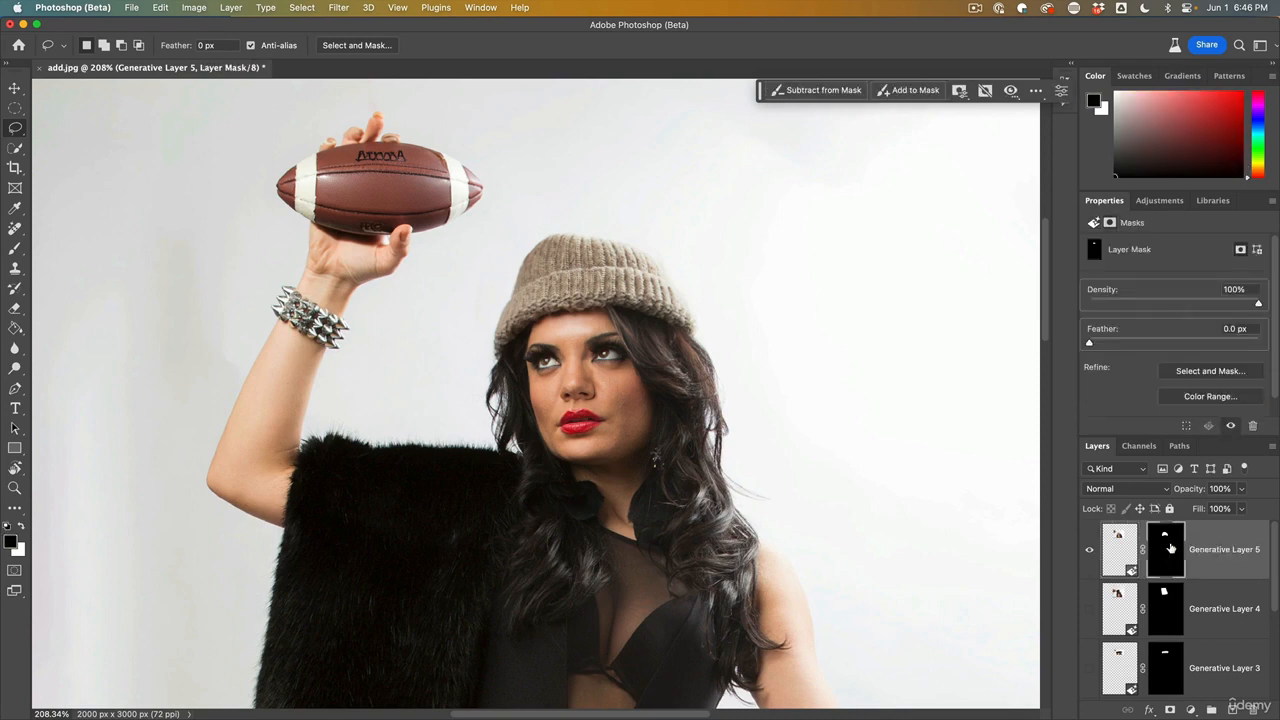
left_click(1168, 545, "super")
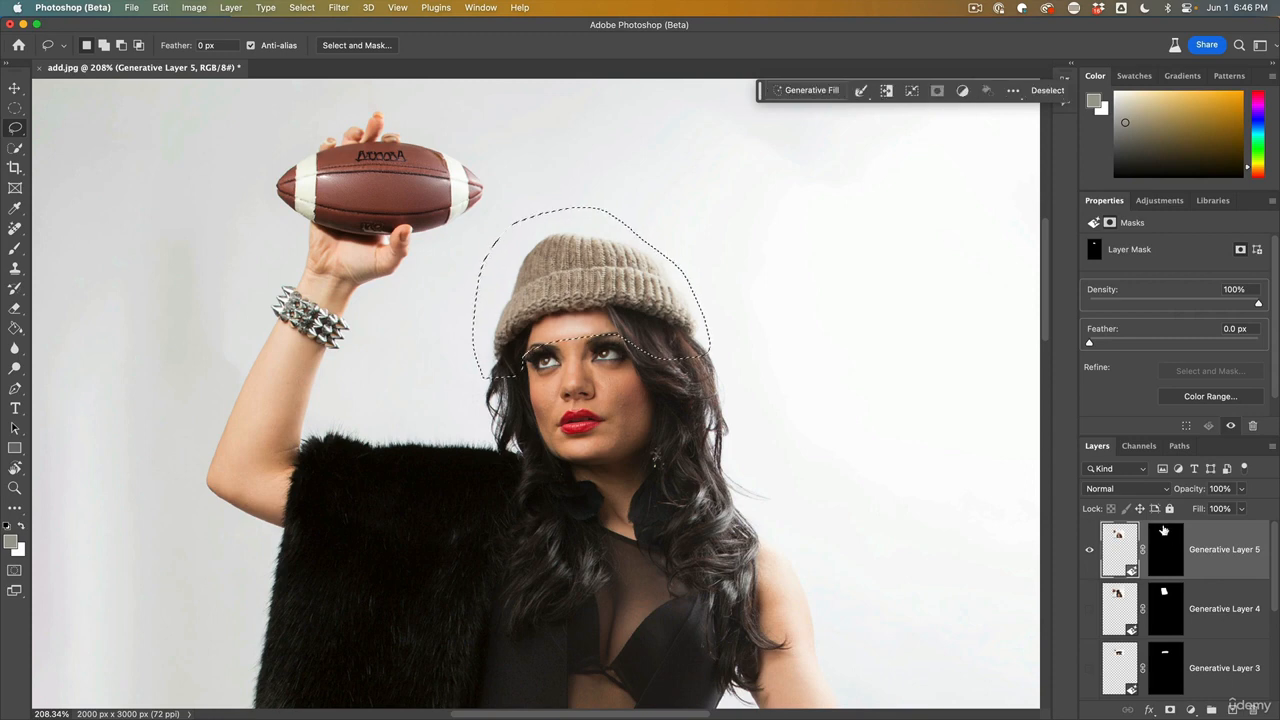
key("q")
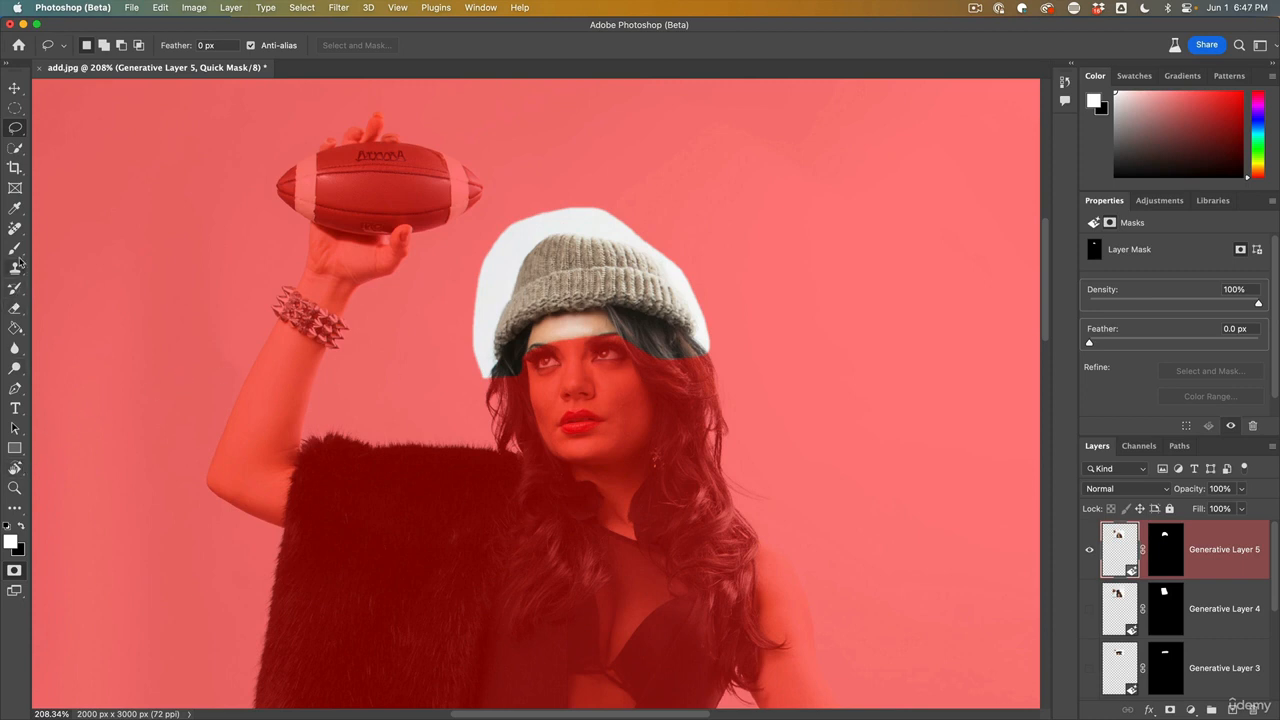
- Extend the Quick Mask area upward above the hat with a 100 px white brush and convert it back to a selection
left_click_drag(15, 249, 66, 248)
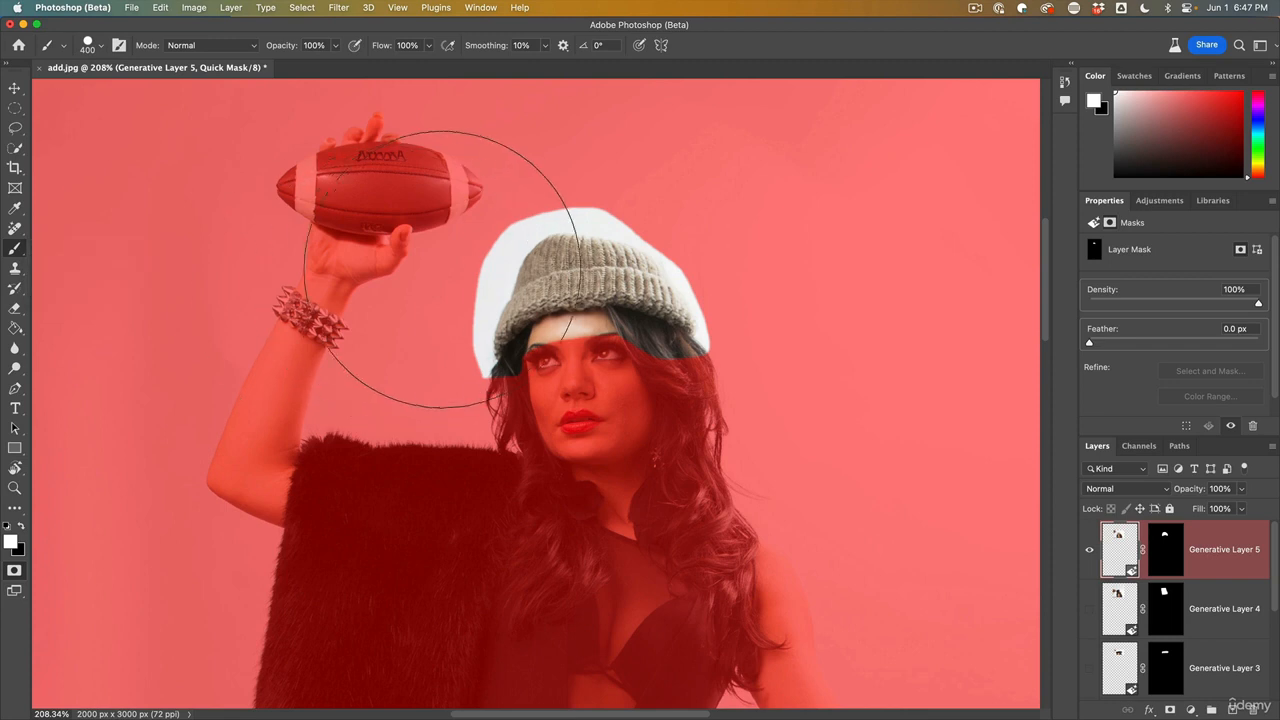
key("bracketleft")
key("bracketleft")
key("bracketleft")
key("bracketleft")
key("bracketleft")
key("bracketleft")
key("bracketleft")
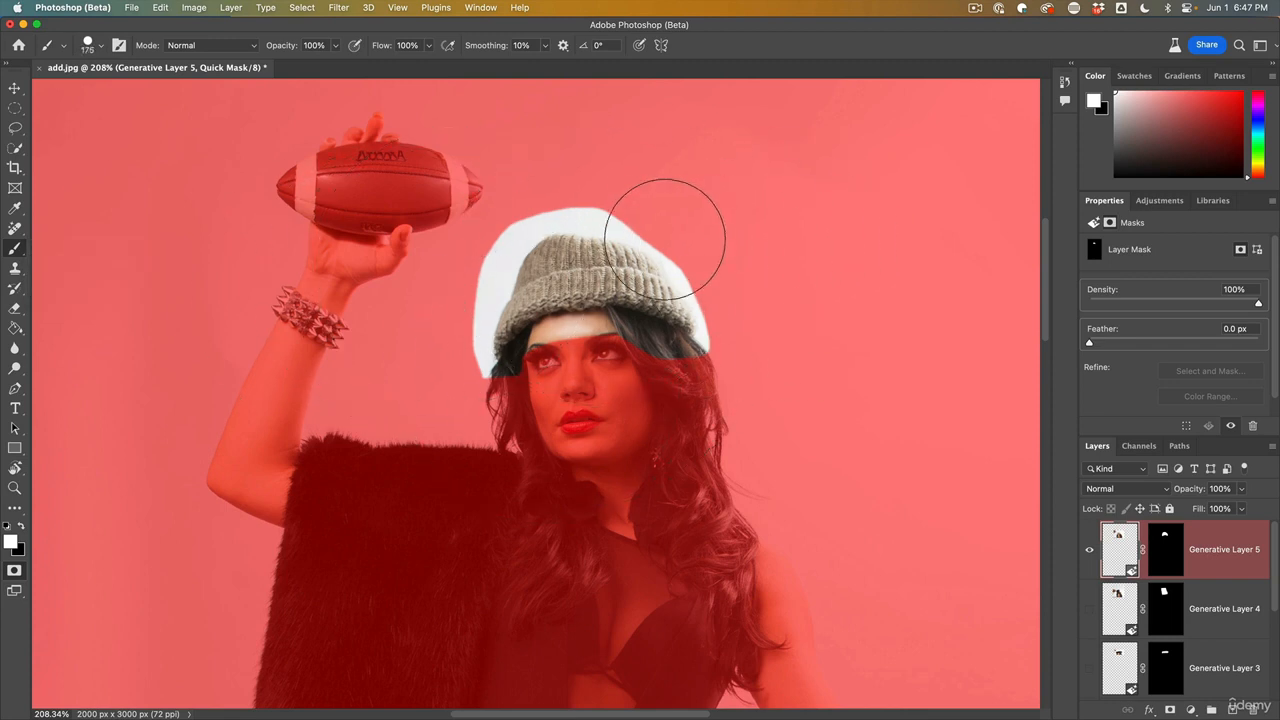
left_click(525, 222)
mouse_move(525, 222)
left_mouse_down()
mouse_move(589, 216)
mouse_move(592, 204)
mouse_move(545, 185)
mouse_move(523, 211)
mouse_move(537, 177)
mouse_move(590, 193)
mouse_move(588, 176)
mouse_move(565, 172)
mouse_move(594, 191)
left_mouse_up()
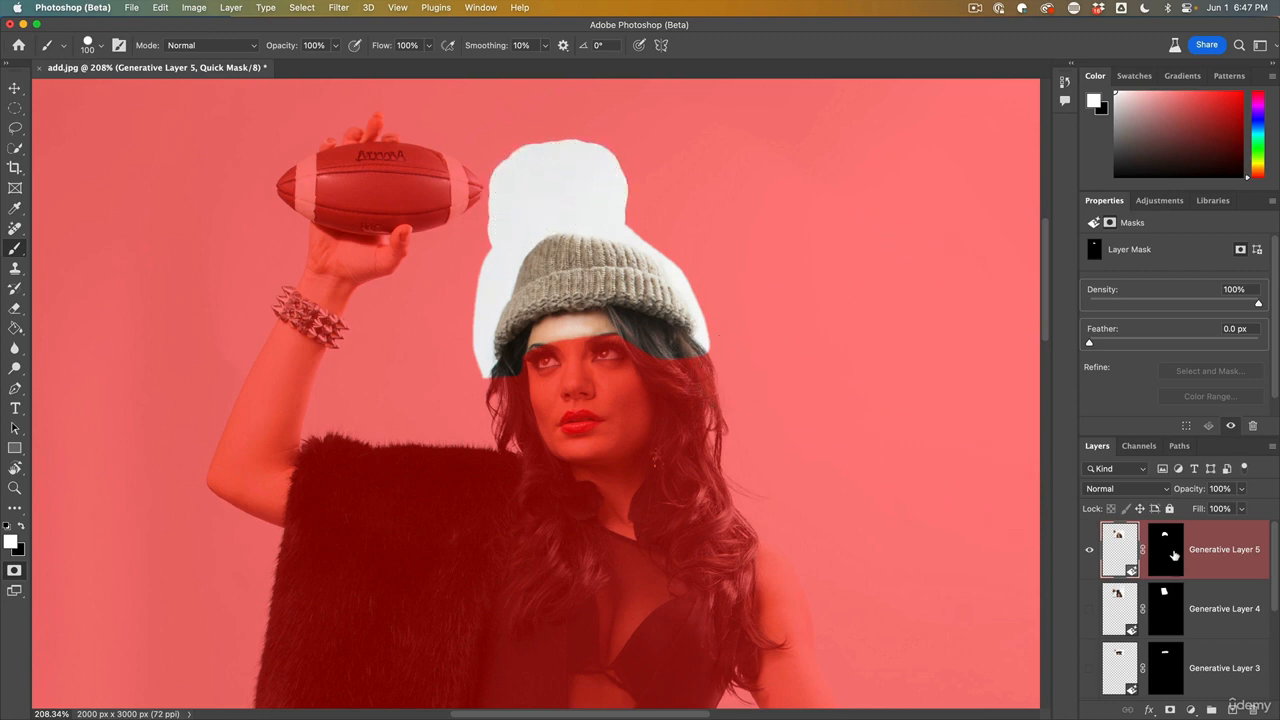
key("q")
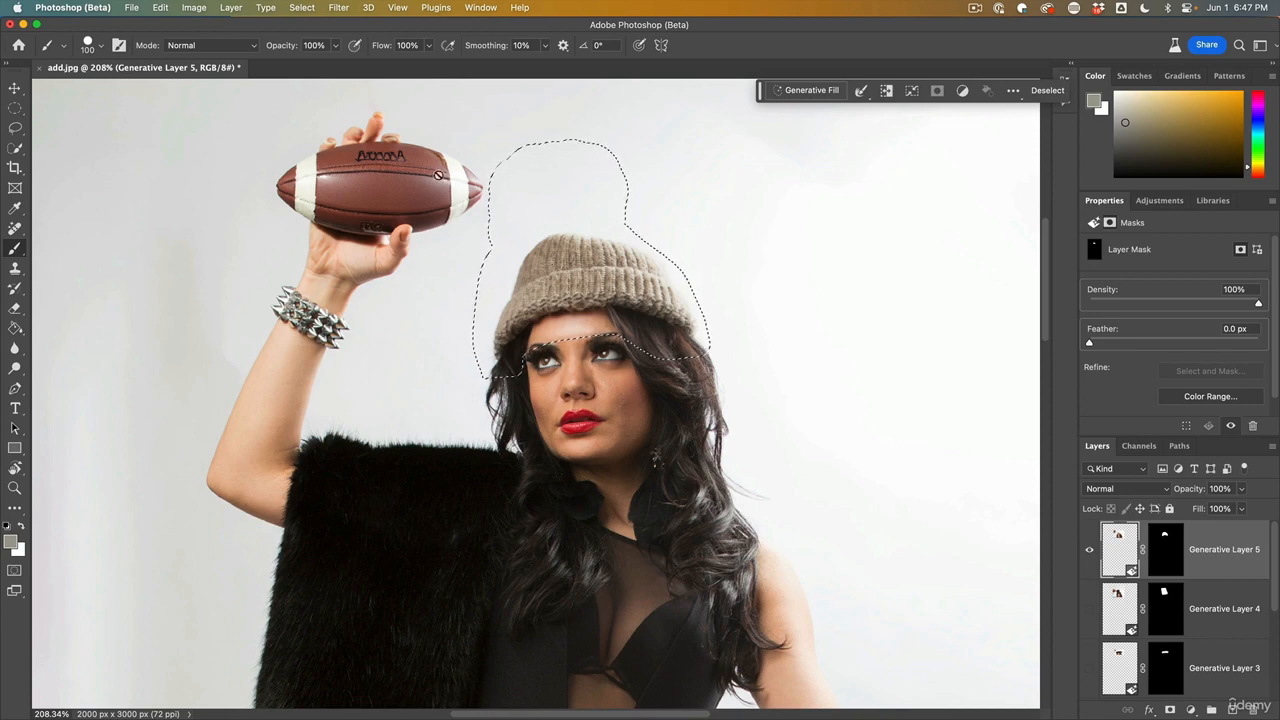
- Fill the extended selection with white on the wool hat layer's mask and deselect
left_click(1168, 541)
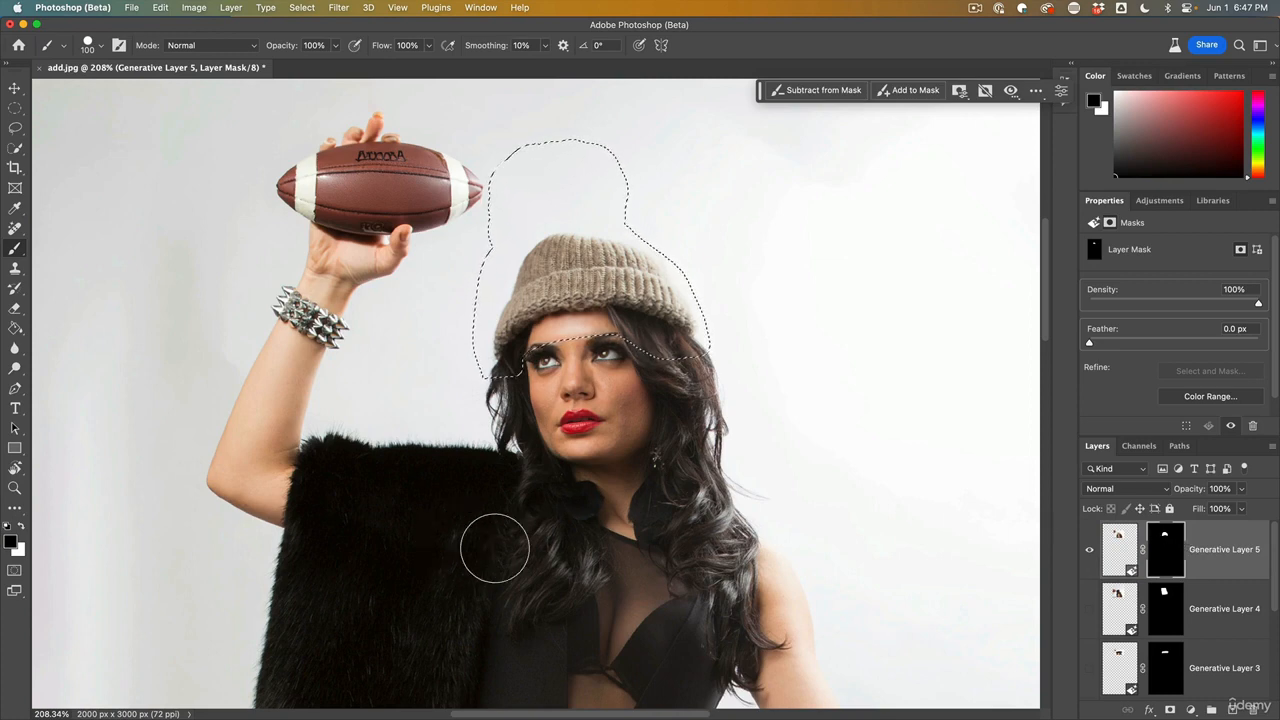
key("x")
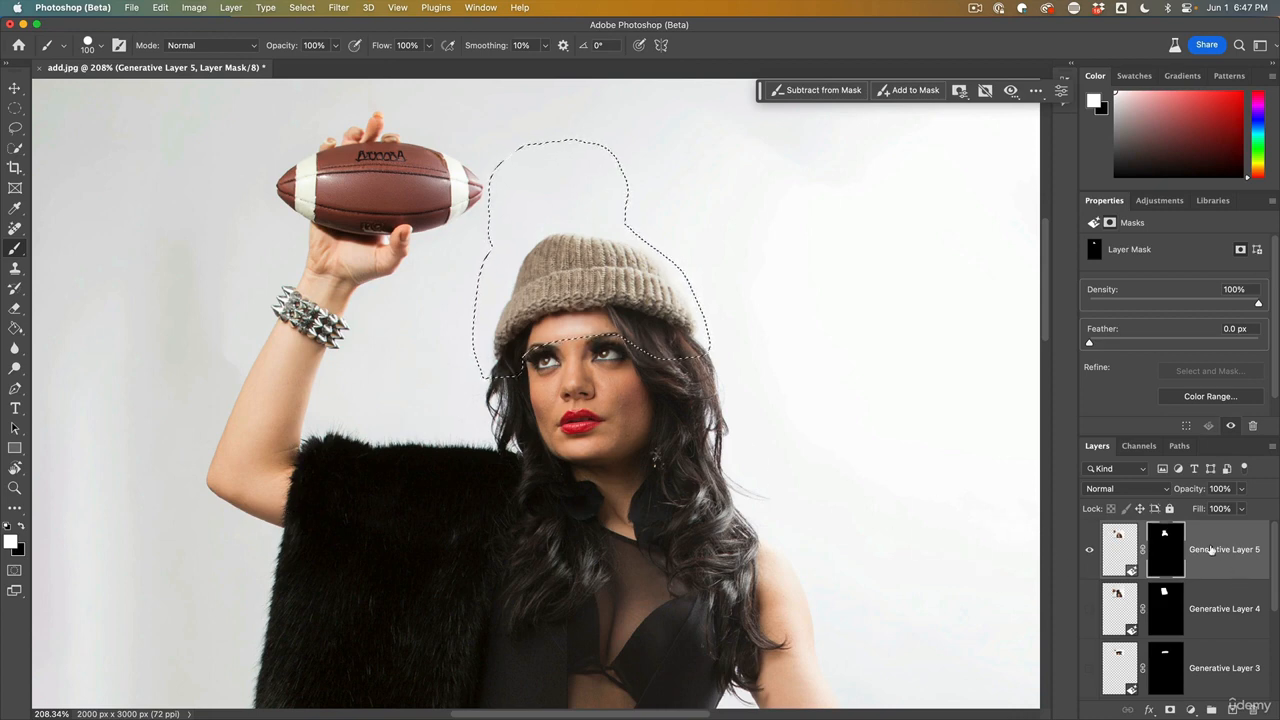
key("super+d")
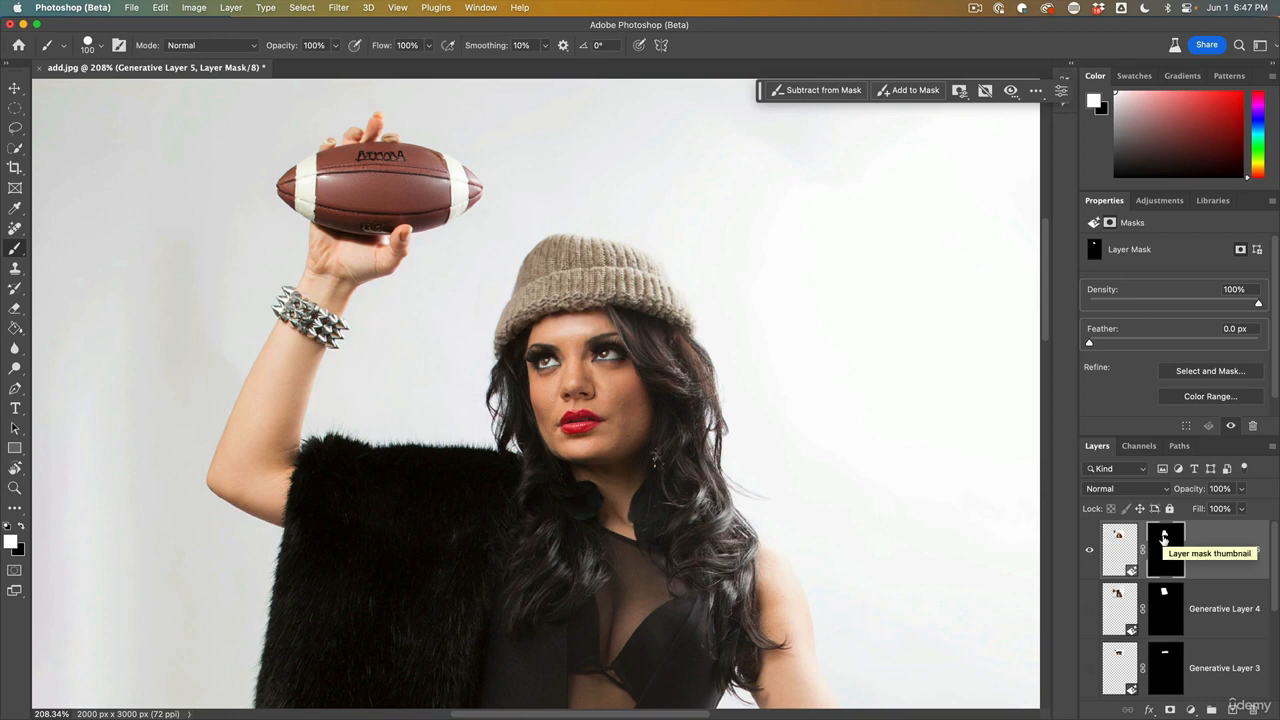
- Regenerate the "wool hat" layer with its enlarged mask and choose the second variation
left_click(1120, 543)
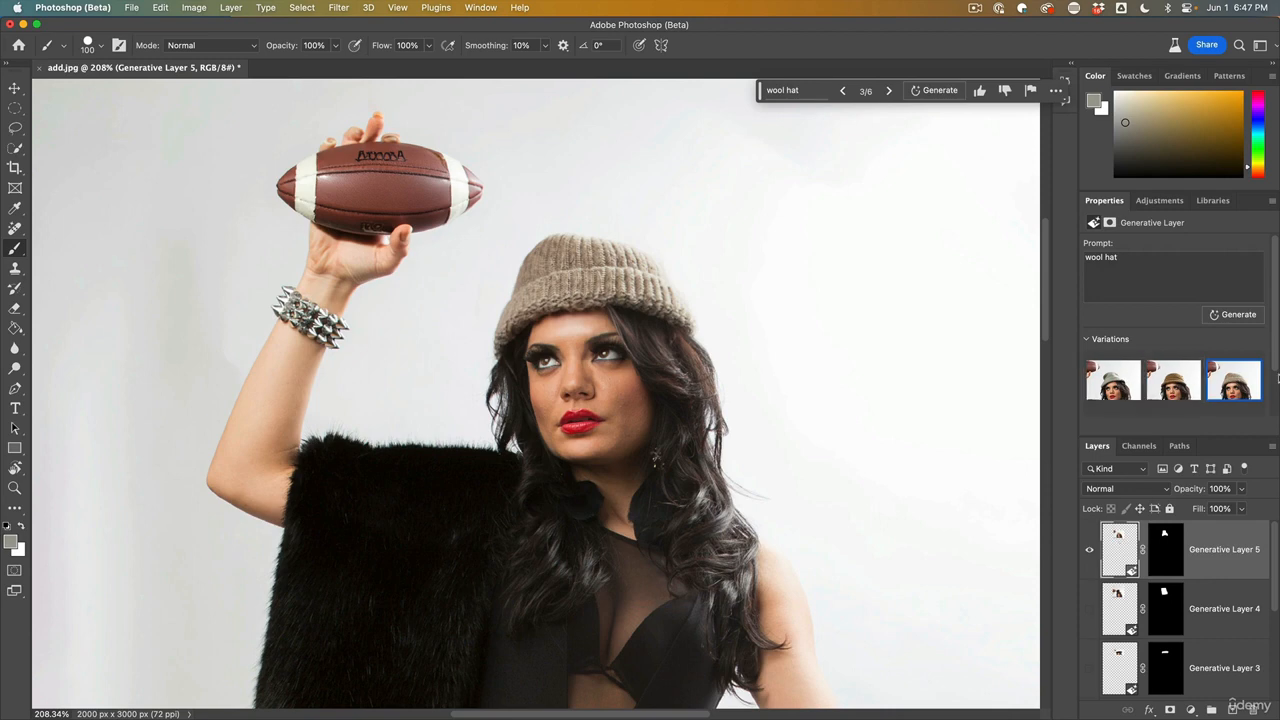
left_click(1222, 316)
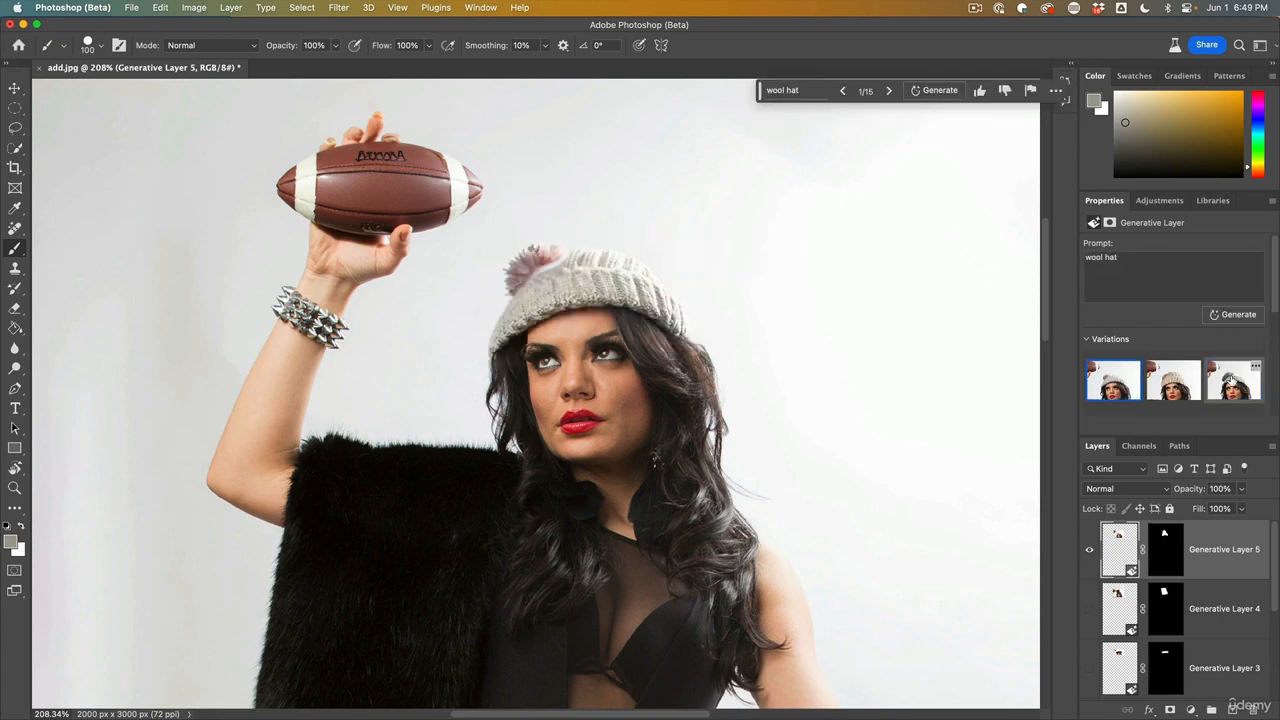
left_click(1233, 380)
left_click(1125, 385)
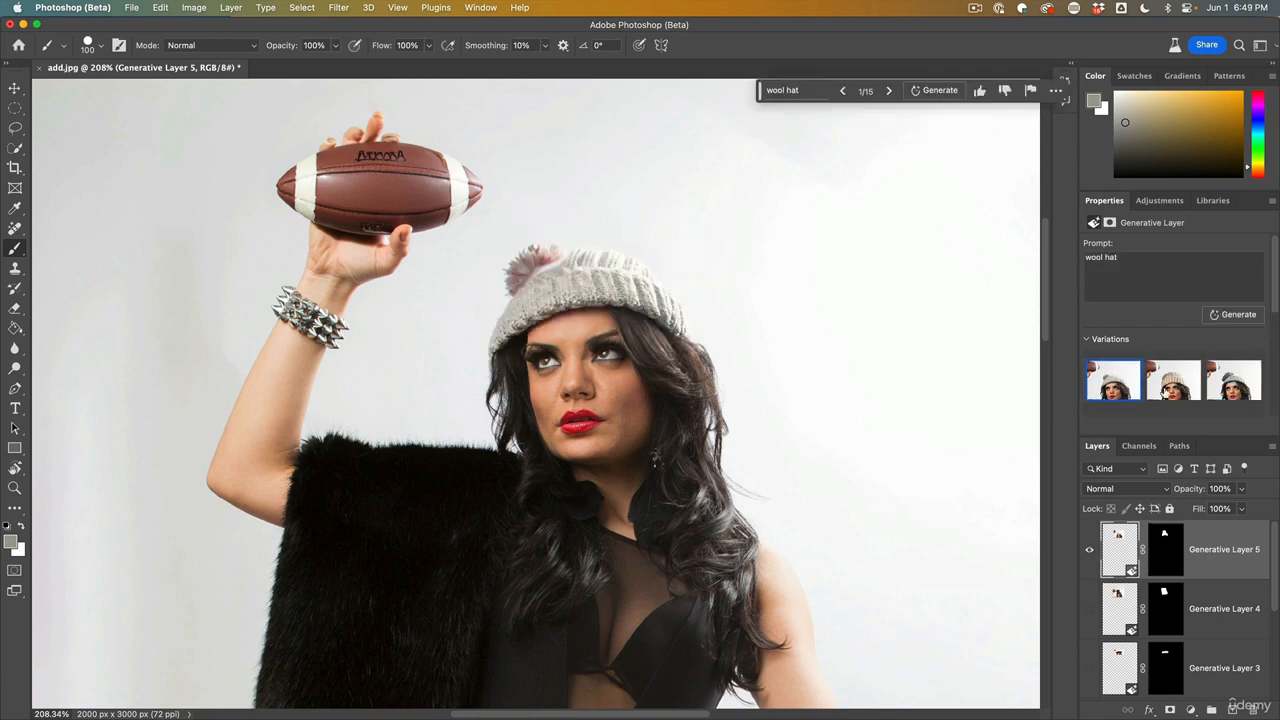
left_click(1186, 389)
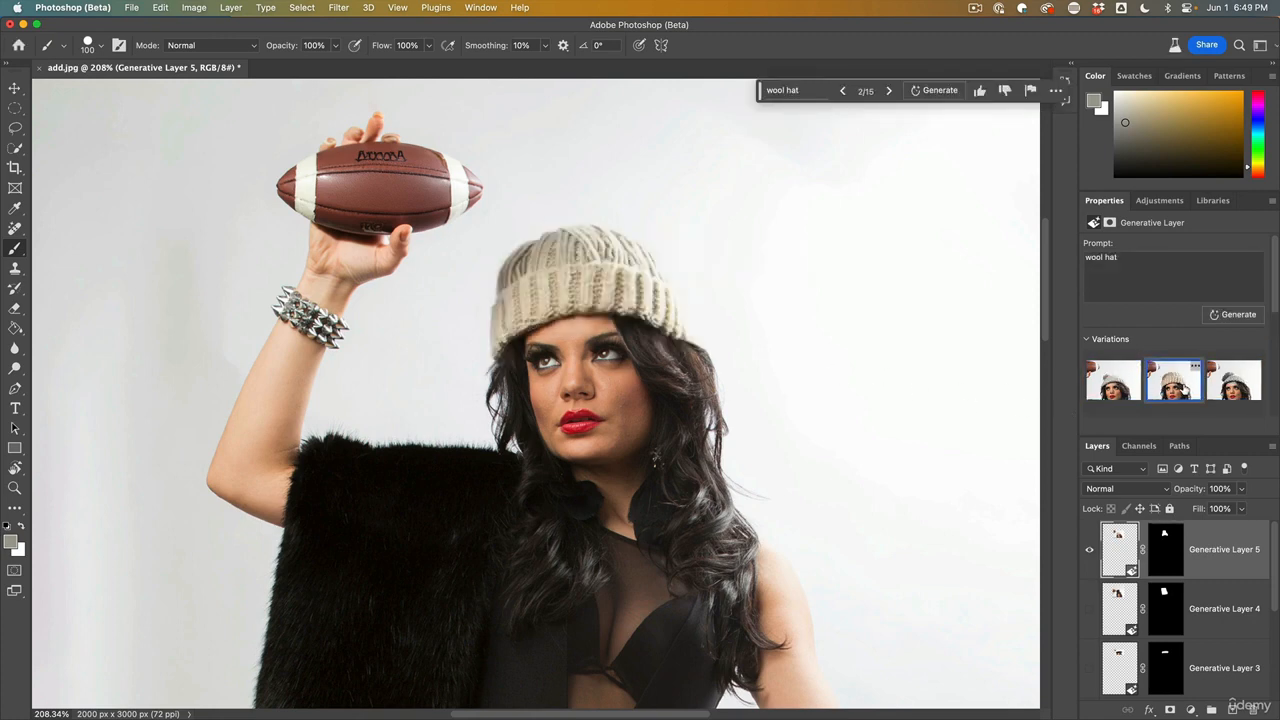
- Change the hat's prompt to "red woolen hat", generate it again and choose the third variation
triple_click(1087, 256)
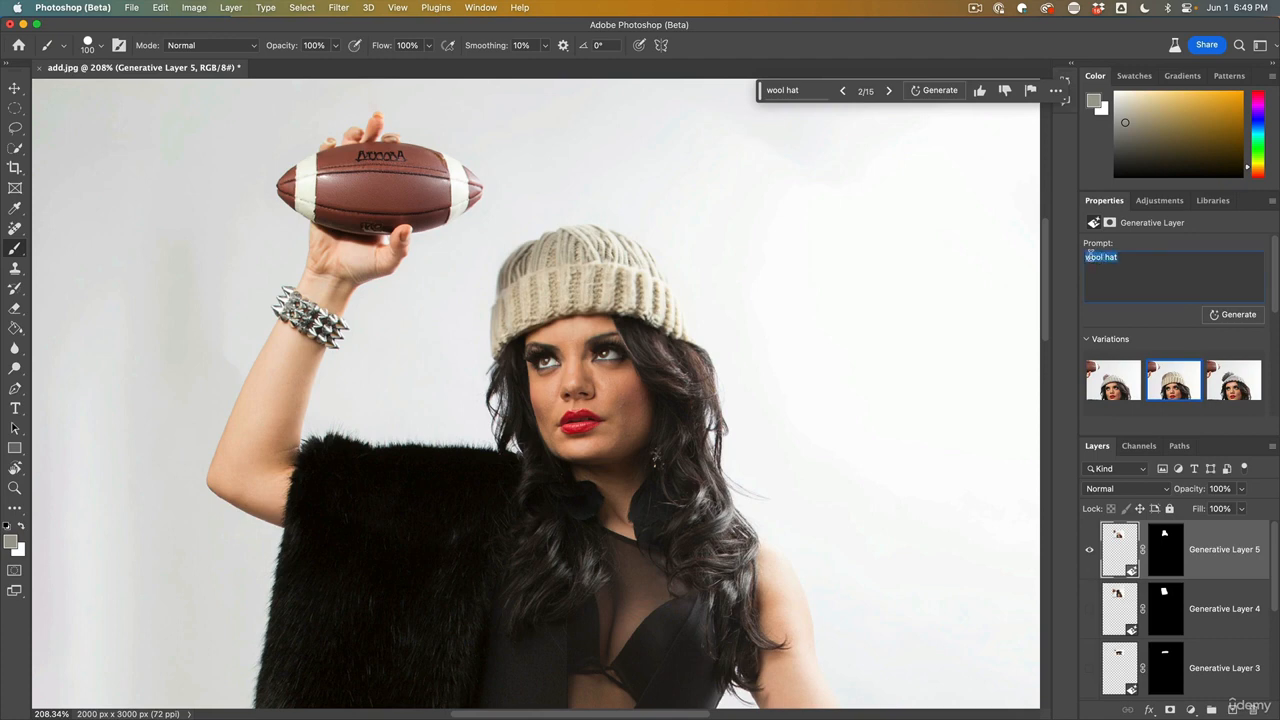
type("red")
left_click(1237, 313)
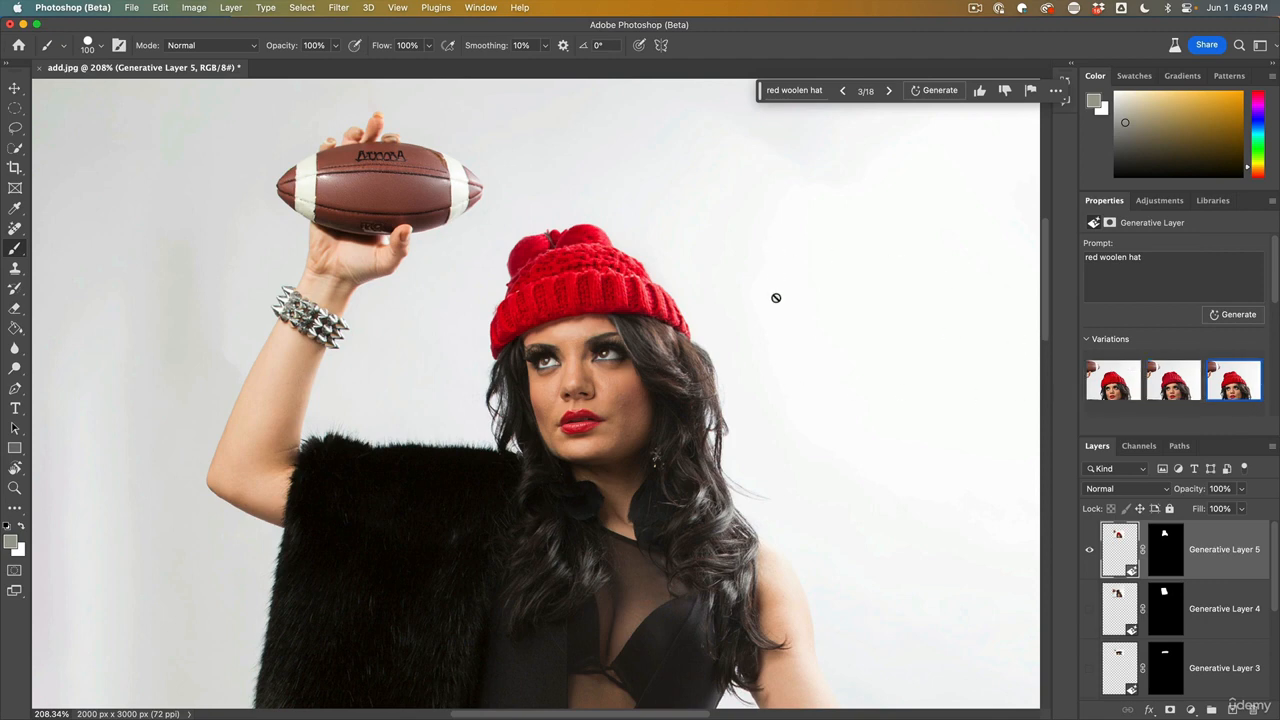
- Draw a T-shirt-shaped Lasso selection around the woman's torso and upper arm, ending just above the belt
scroll(818, 277, "down", 5)
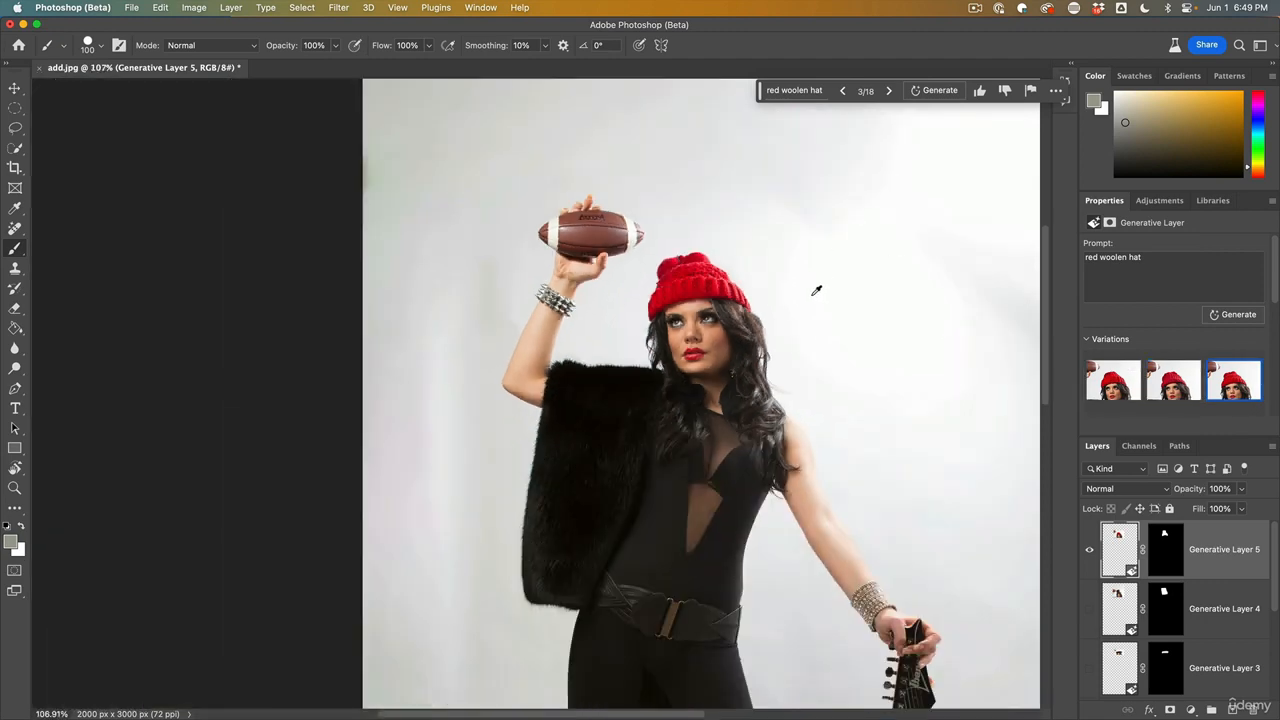
scroll(816, 290, "down", 1)
left_click_drag(806, 362, 729, 238)
left_click(15, 127)
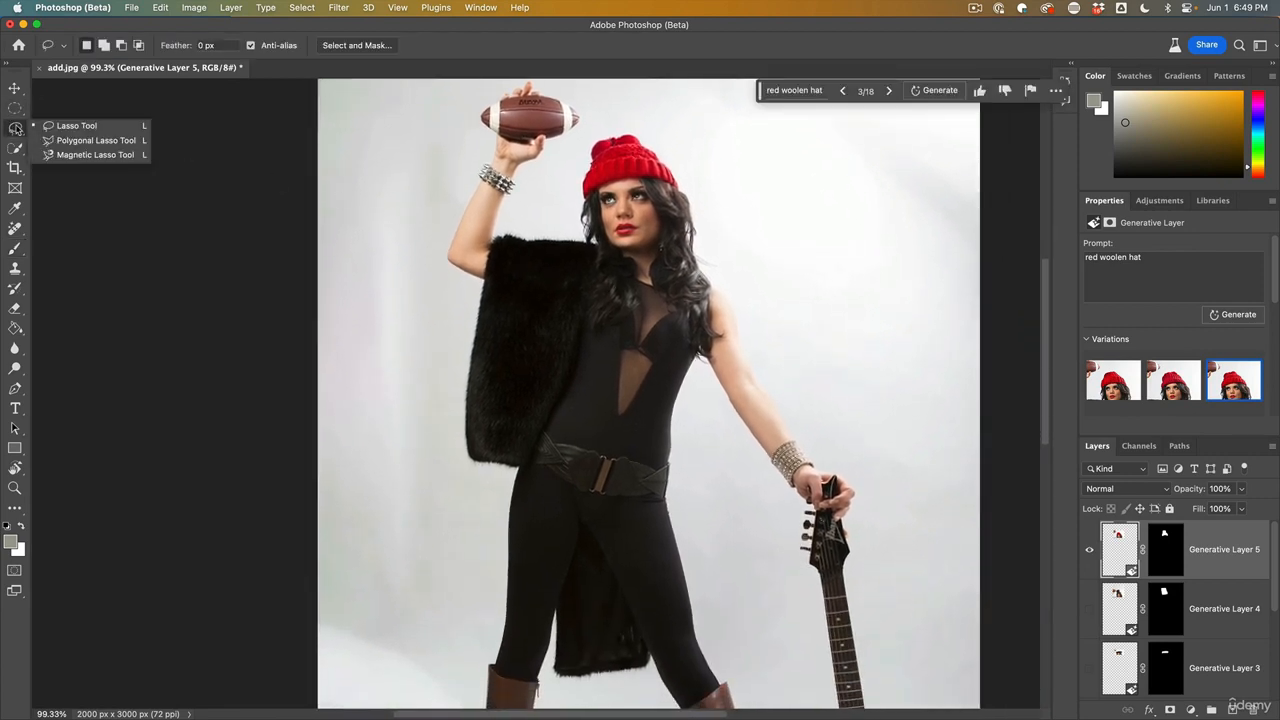
mouse_move(598, 250)
left_mouse_down()
mouse_move(633, 270)
mouse_move(722, 280)
mouse_move(738, 330)
mouse_move(702, 360)
mouse_move(667, 466)
mouse_move(524, 430)
mouse_move(602, 257)
left_mouse_up()
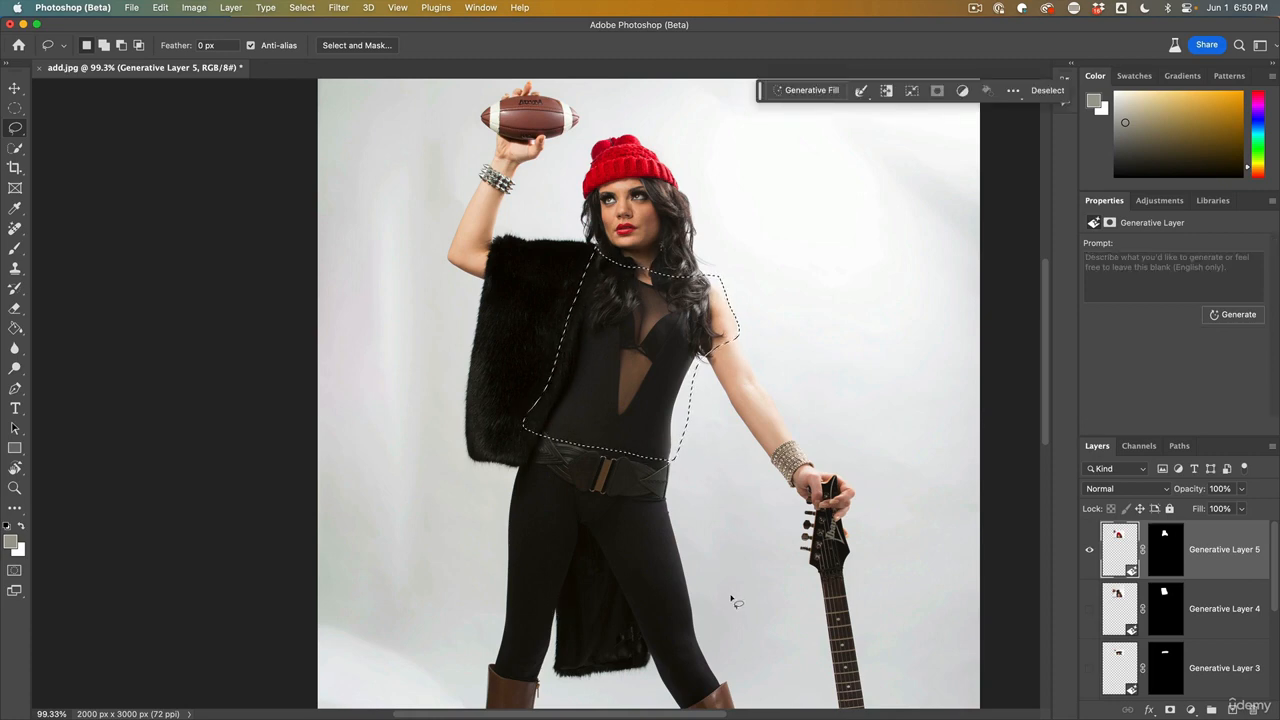
- Run Generative Fill on the torso selection with the prompt "red tshirt"
left_click(813, 92)
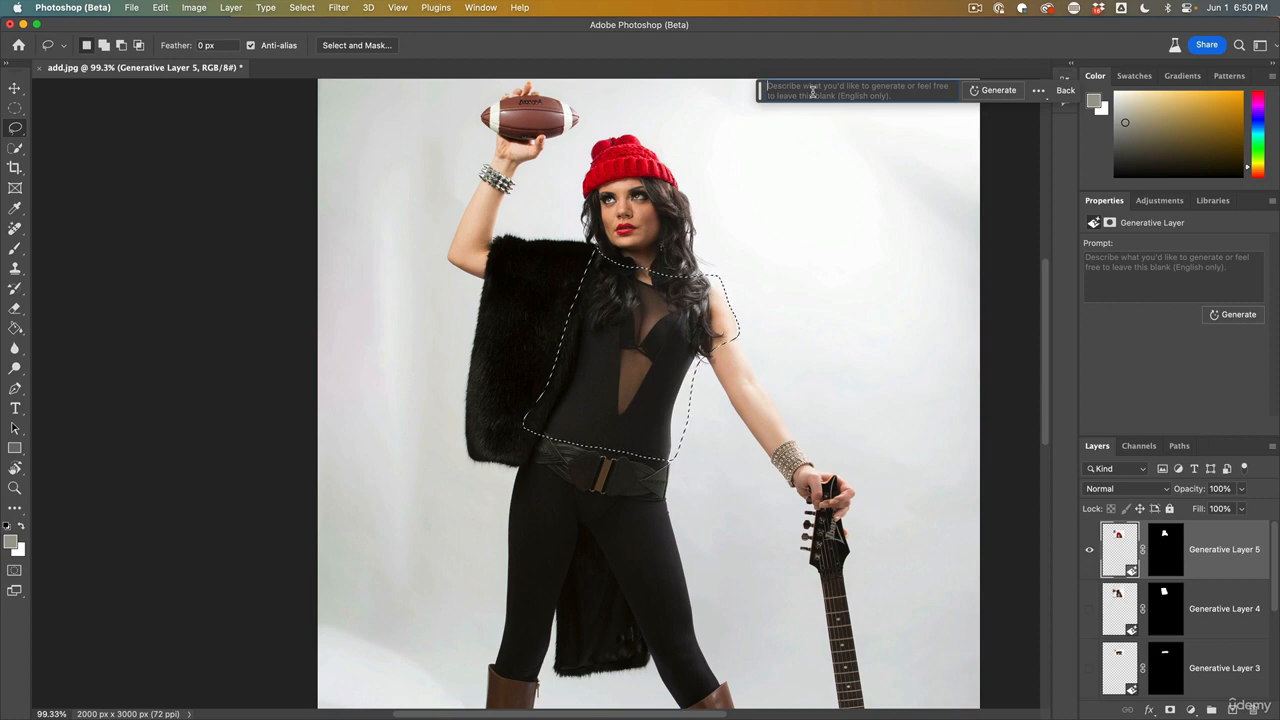
type("red tshirt")
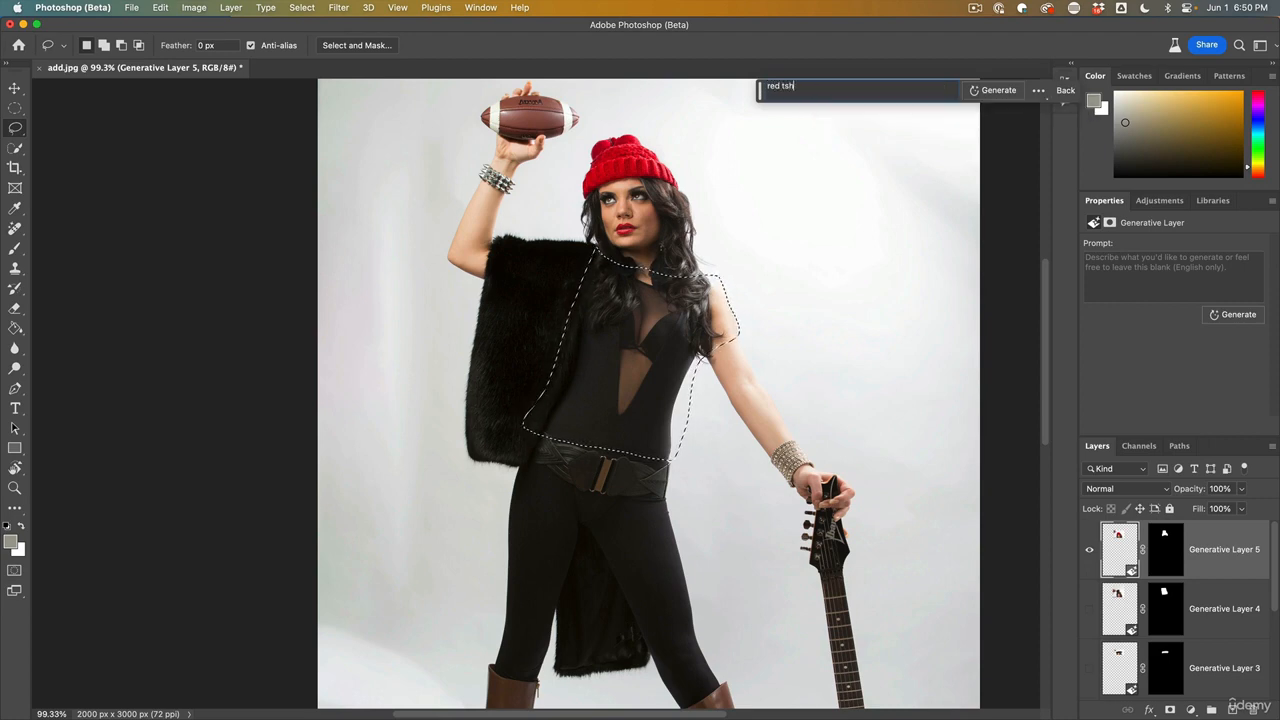
left_click(1005, 91)
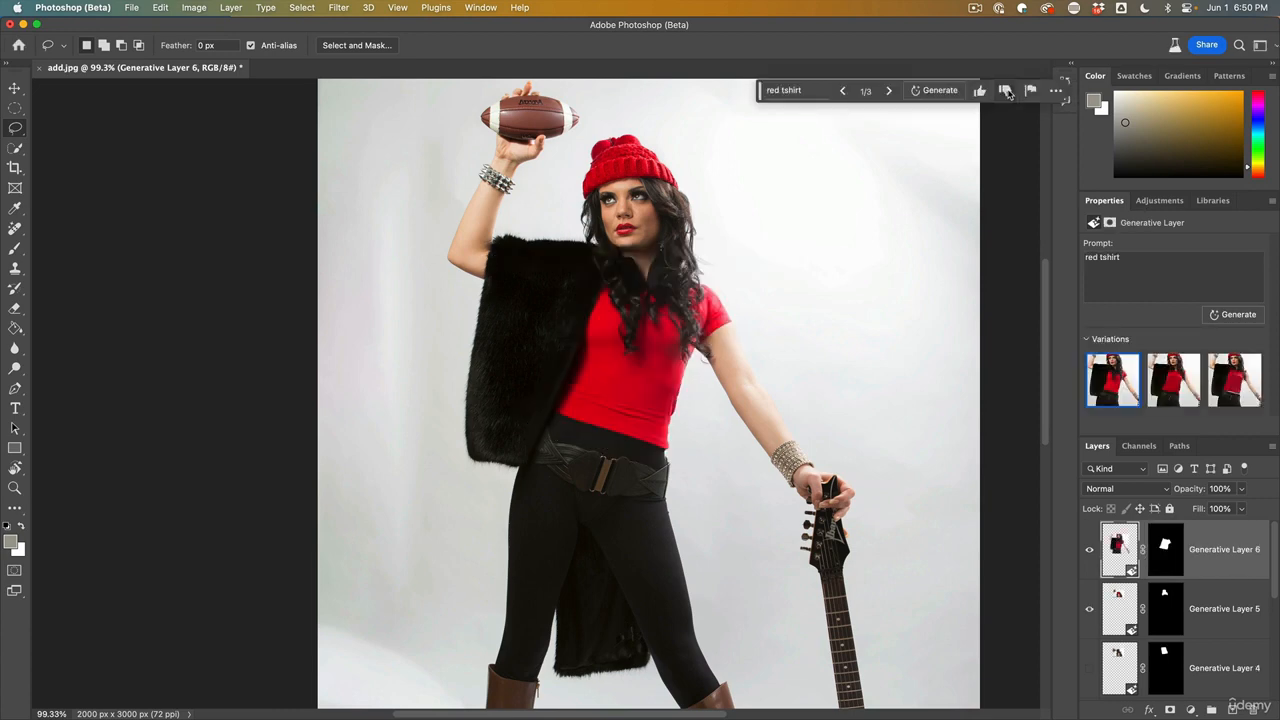
- Preview the generated red T-shirt variations and return to the first, short-sleeved one
left_click(1173, 380)
left_click(1246, 380)
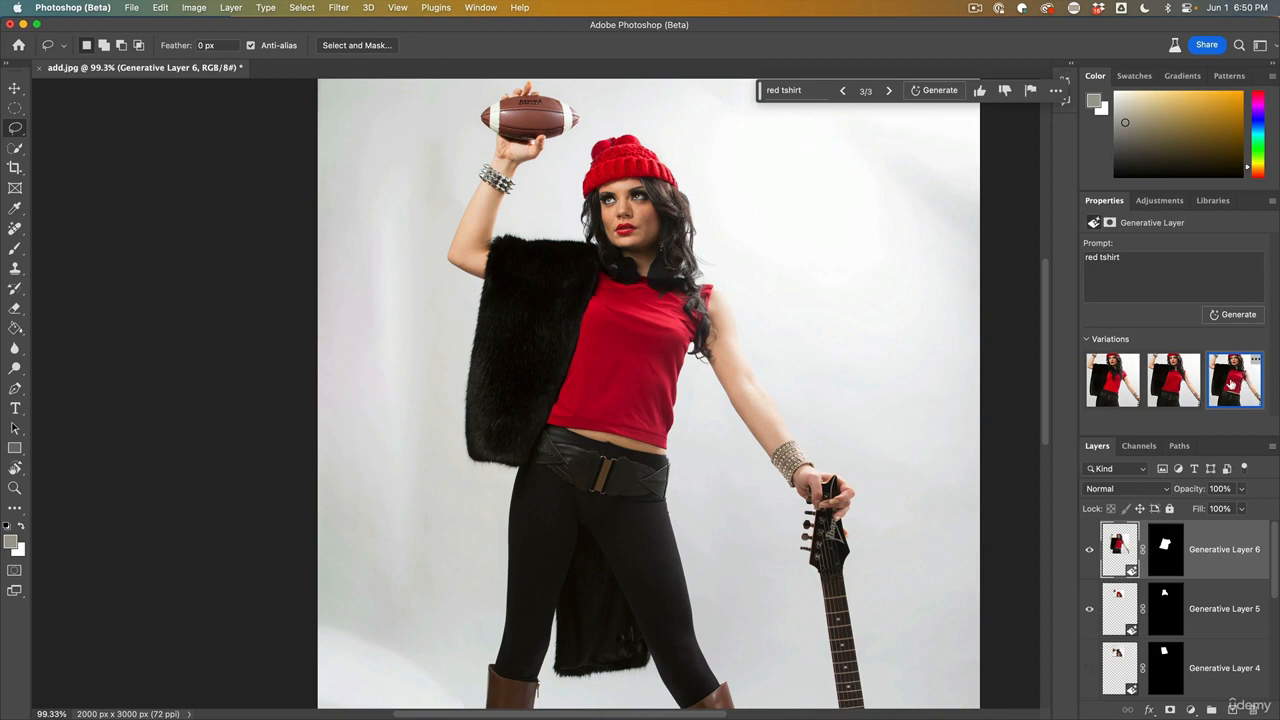
left_click(1126, 386)
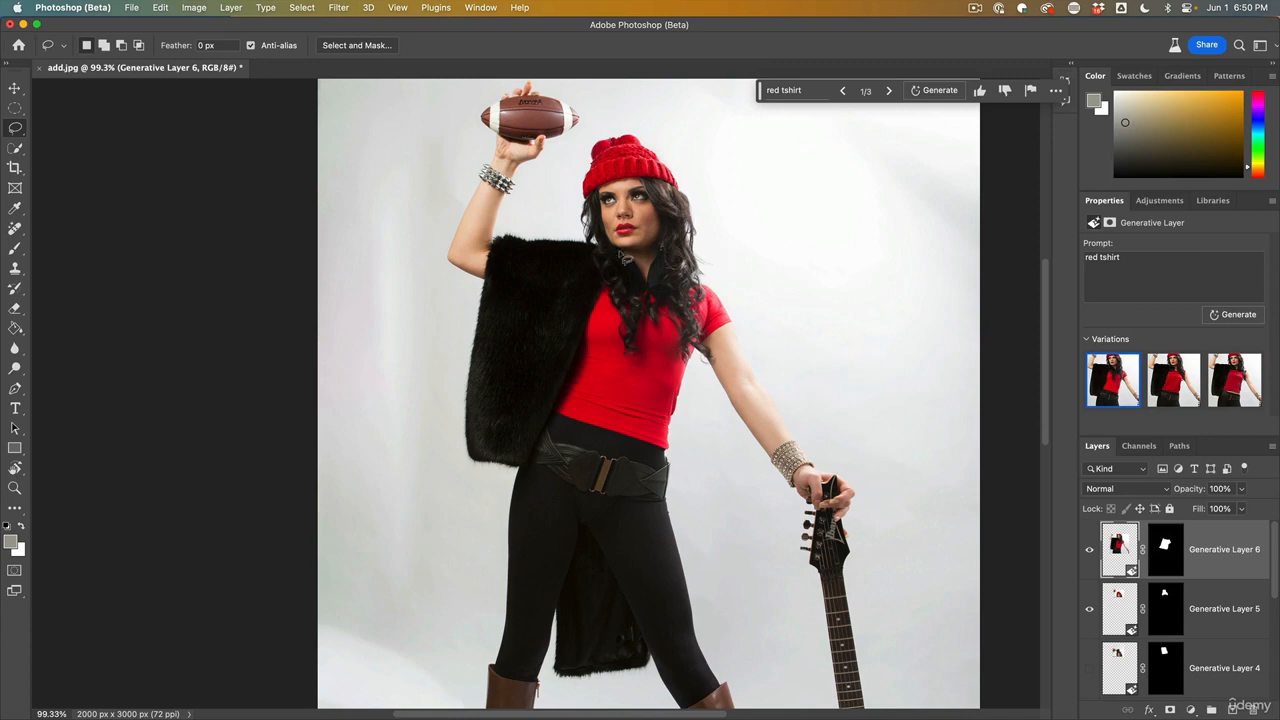
- Draw a Lasso selection around the hair on both sides of the woman's face, adding the second side to the first
mouse_move(652, 199)
left_mouse_down()
mouse_move(652, 300)
mouse_move(696, 355)
mouse_move(708, 346)
mouse_move(700, 238)
mouse_move(689, 202)
mouse_move(652, 192)
left_mouse_up()
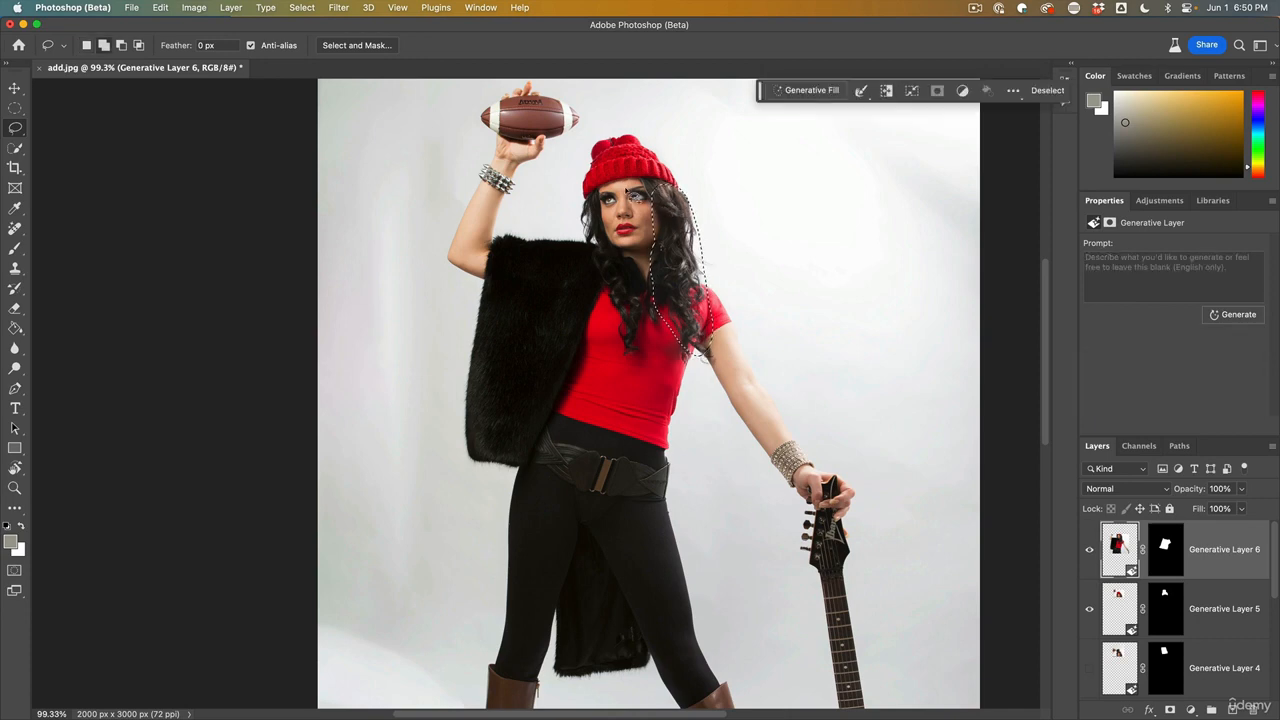
key("shift")
mouse_move(605, 232)
left_mouse_down()
mouse_move(595, 292)
mouse_move(631, 362)
mouse_move(651, 315)
mouse_move(643, 266)
mouse_move(603, 232)
left_mouse_up()
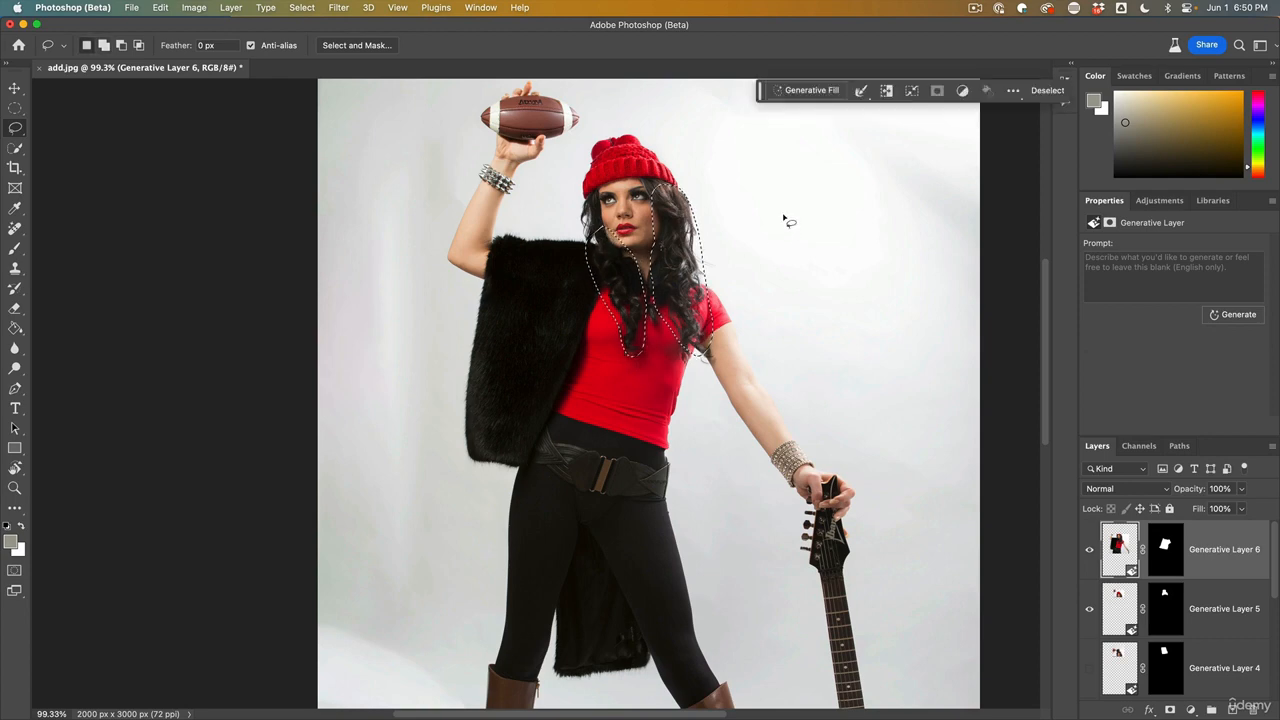
- Run Generative Fill on the hair selection with the prompt "straight hair"
left_click(811, 90)
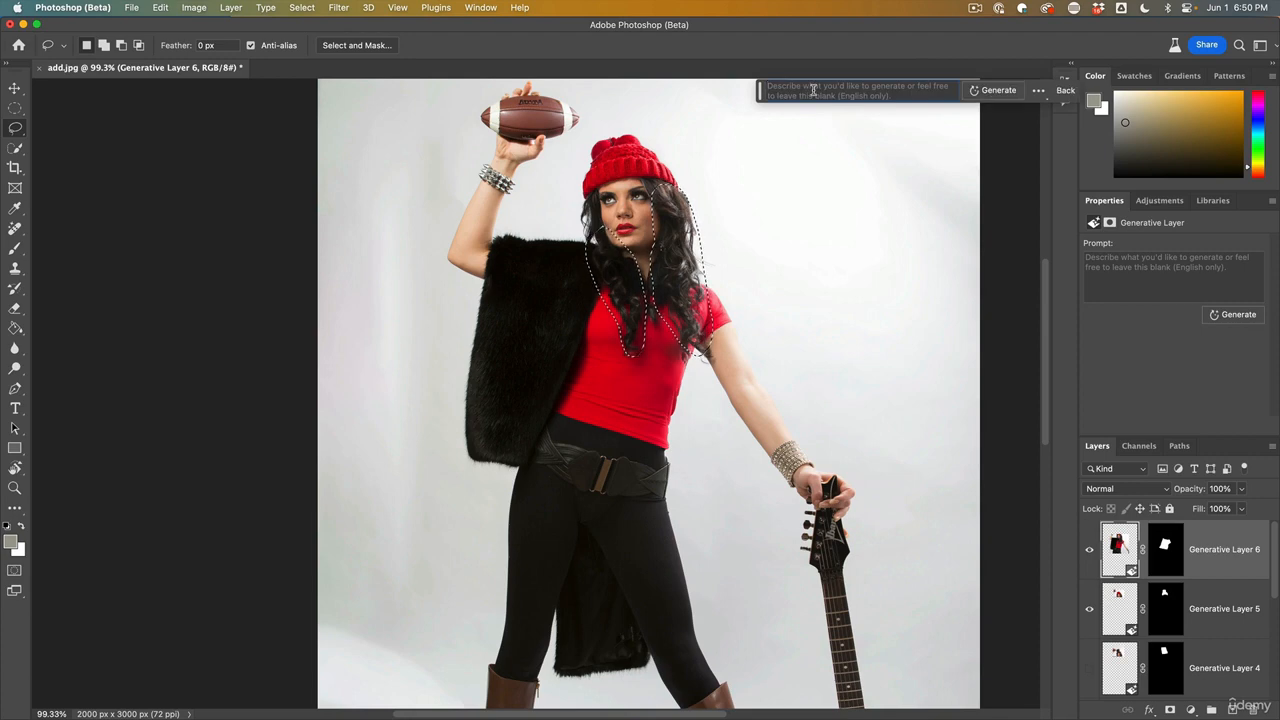
type("straight")
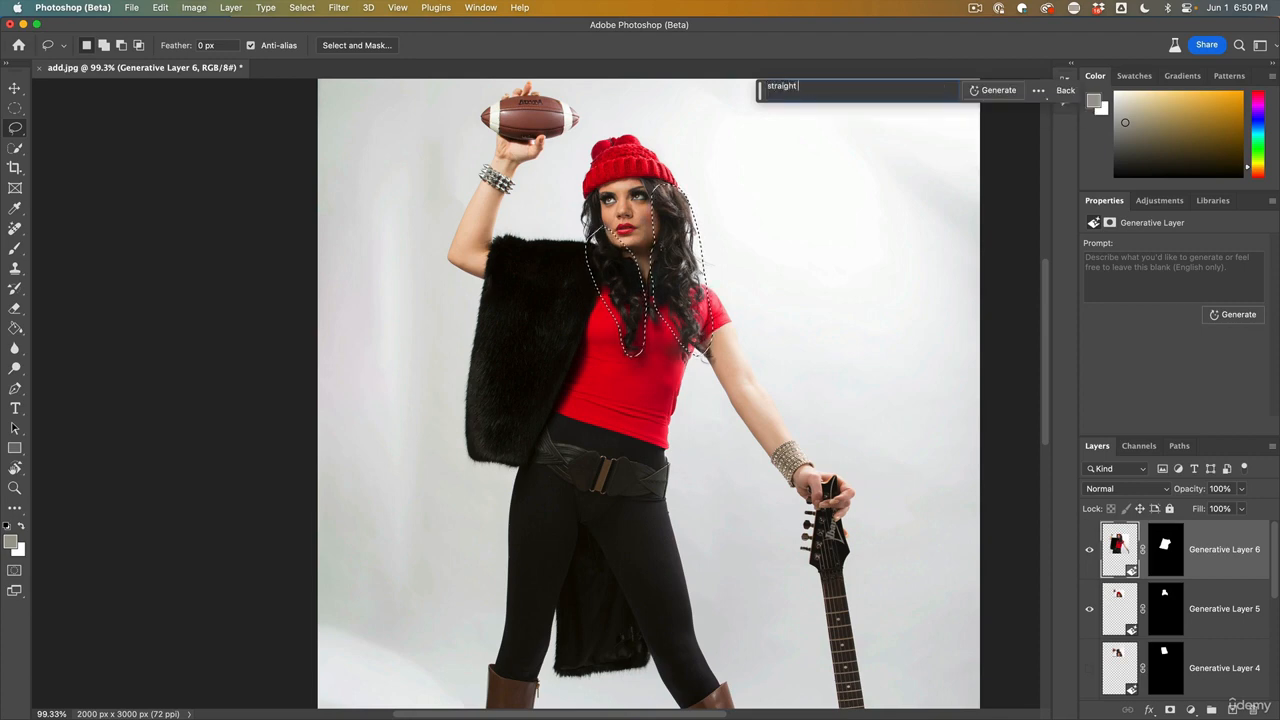
type(" hair")
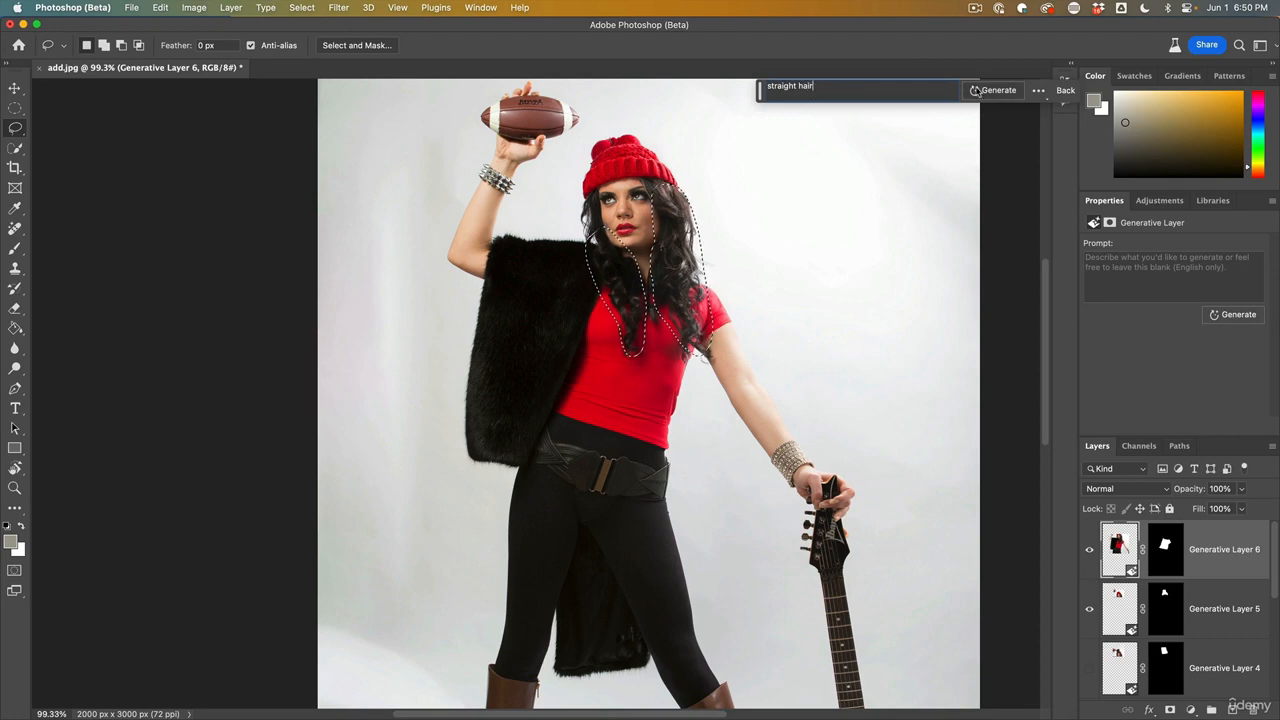
left_click(993, 90)
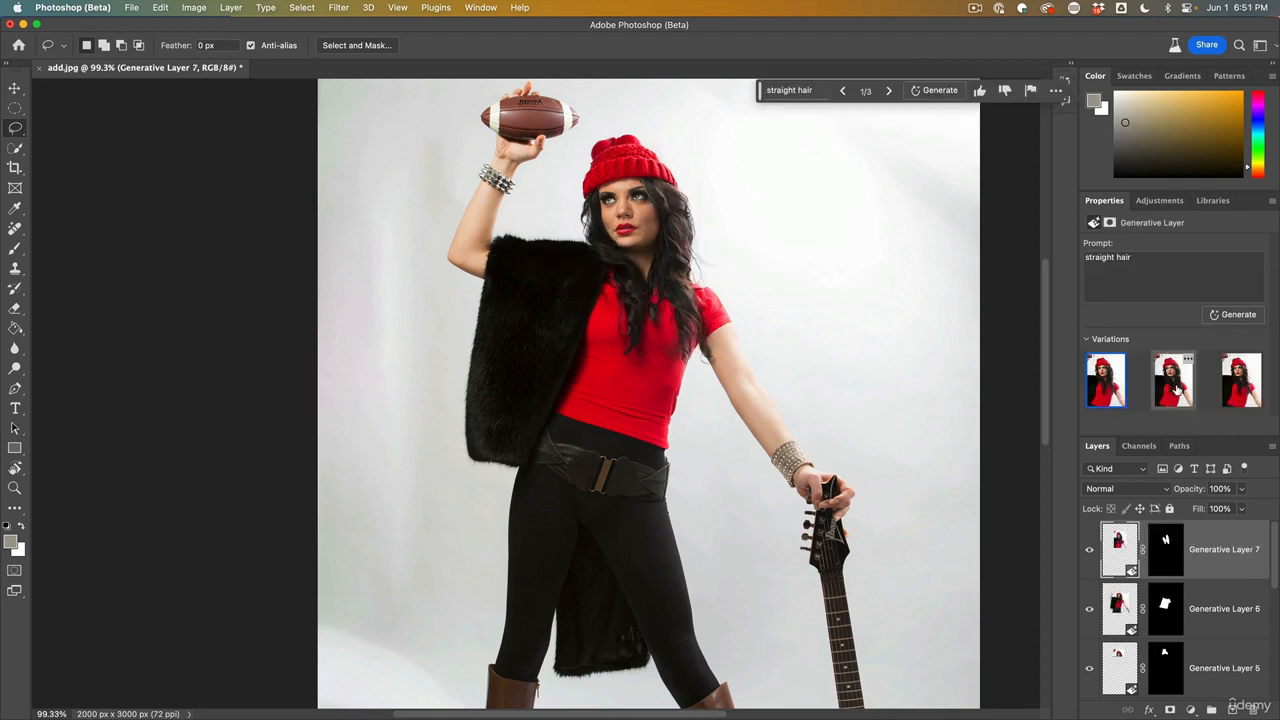
- Preview the straight hair variations, generate another set with the same prompt, and choose the third variation
left_click(1176, 389)
left_click(1238, 395)
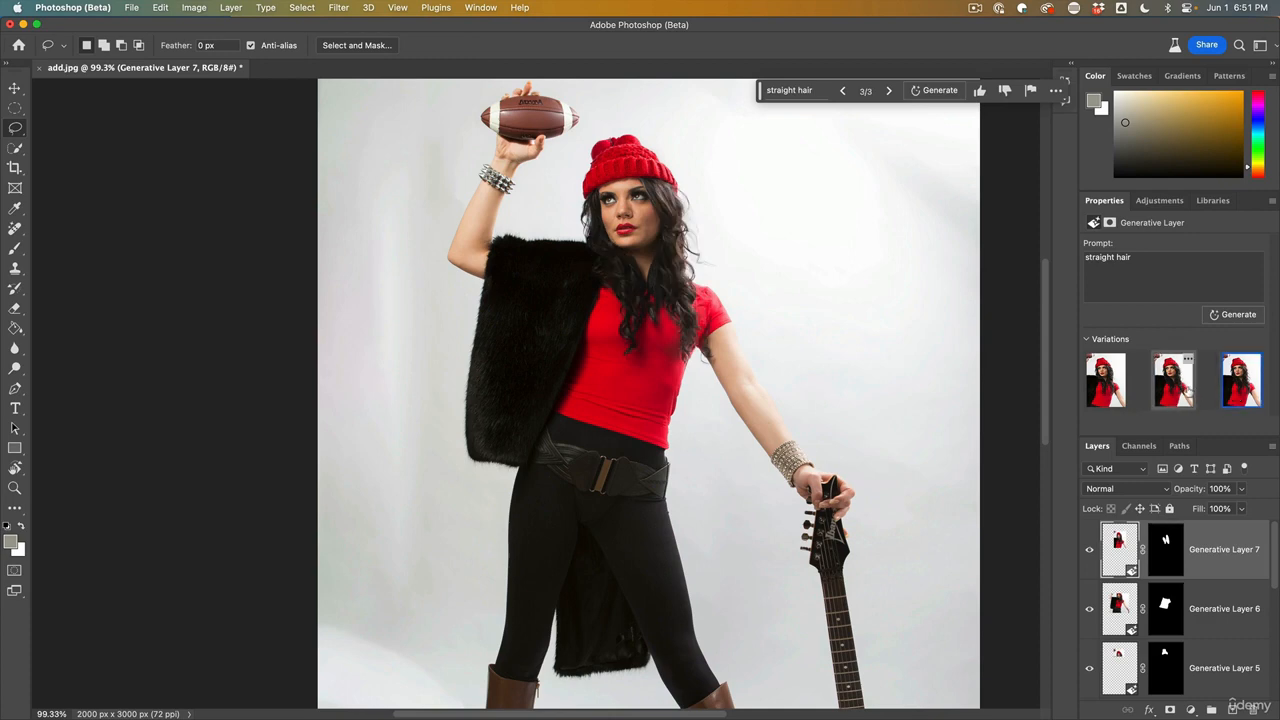
left_click(1174, 386)
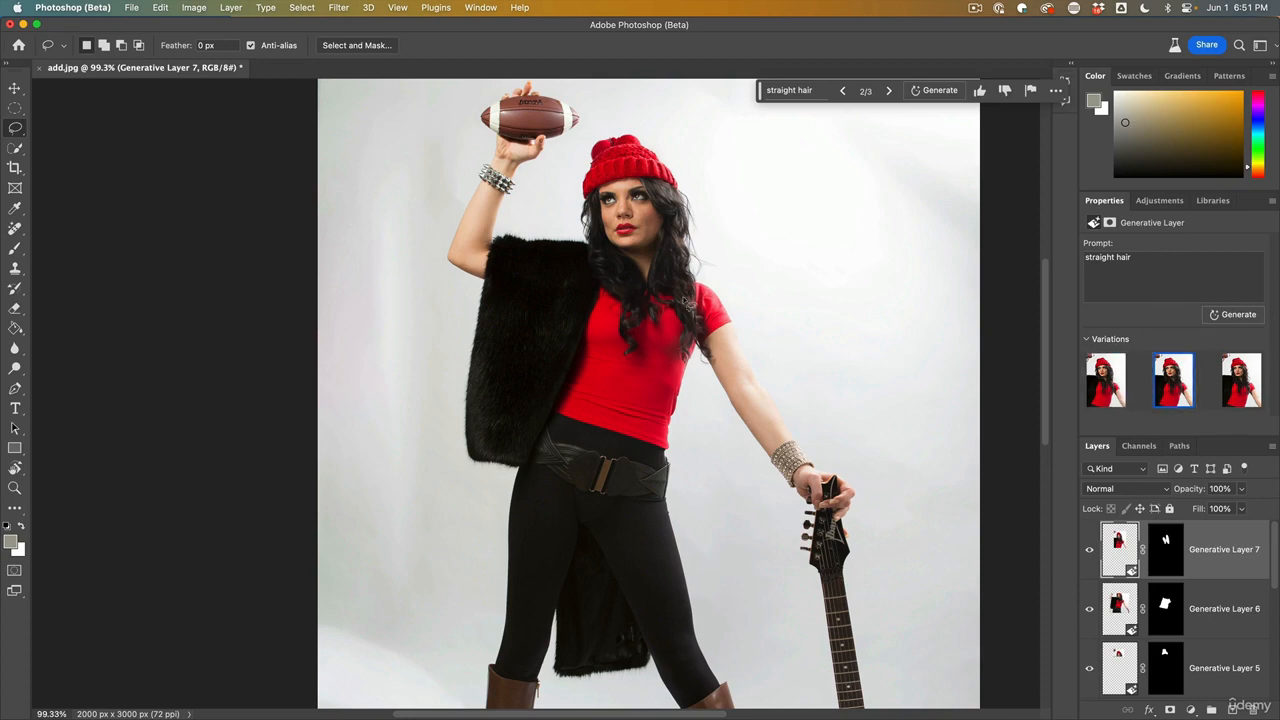
left_click(1230, 316)
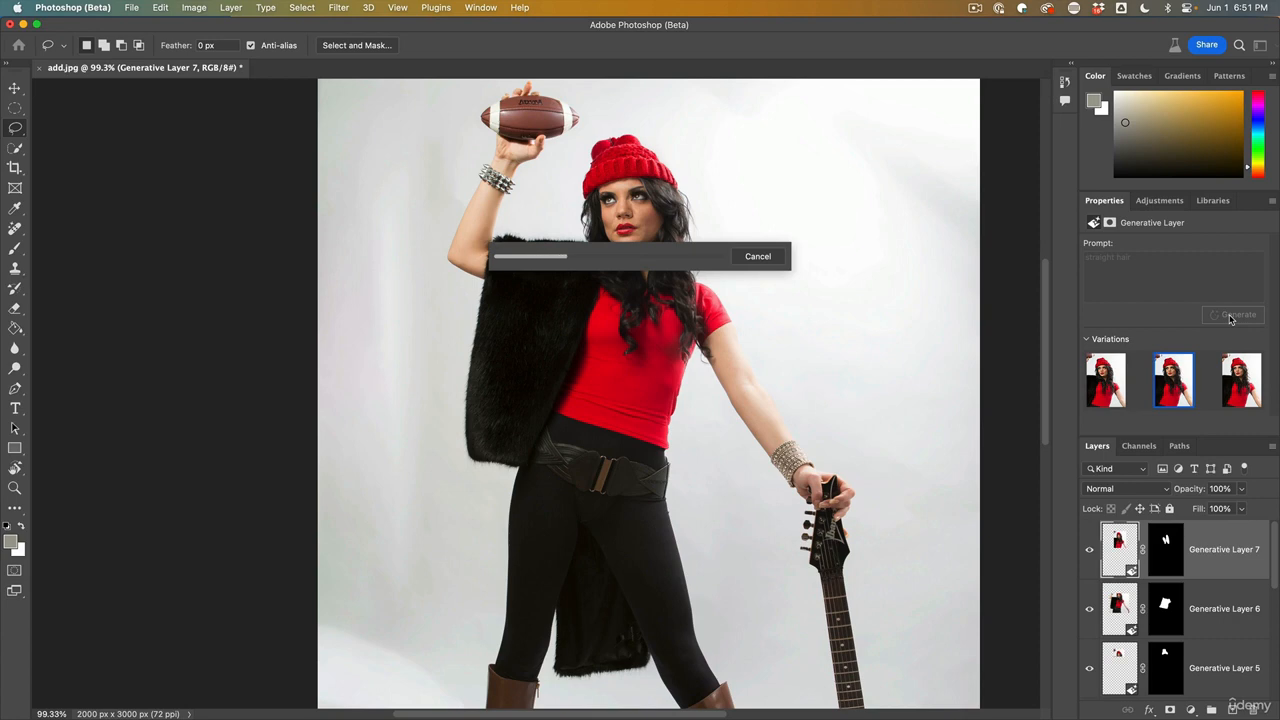
left_click(1240, 390)
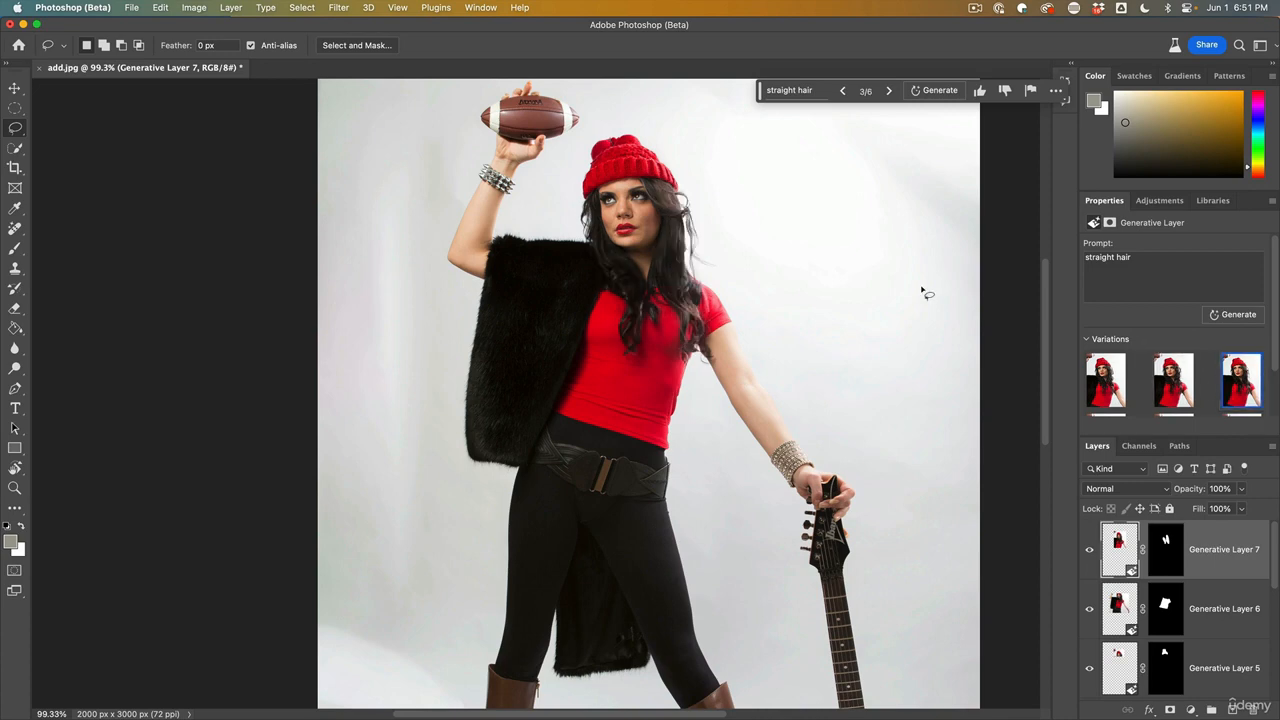
- Draw a wide Lasso selection on the floor between the woman's boots and run Generative Fill with the prompt "cat"
key("super+0")
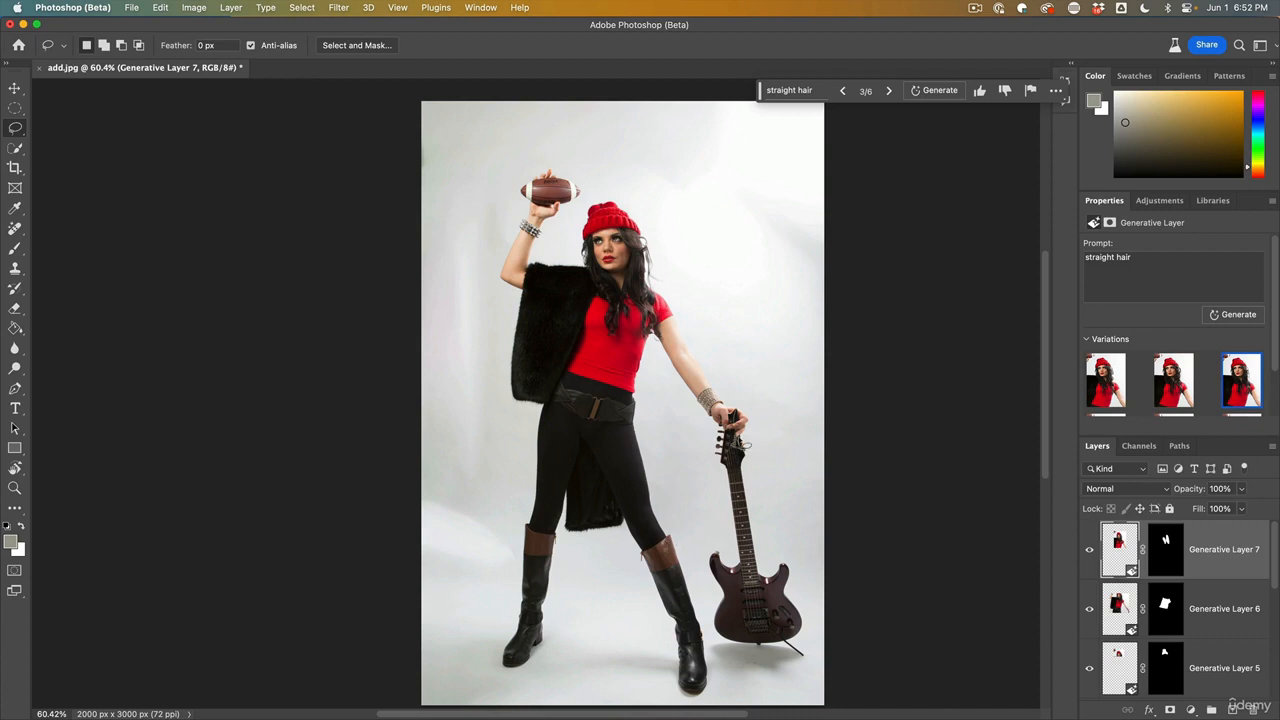
scroll(708, 428, "up", 1)
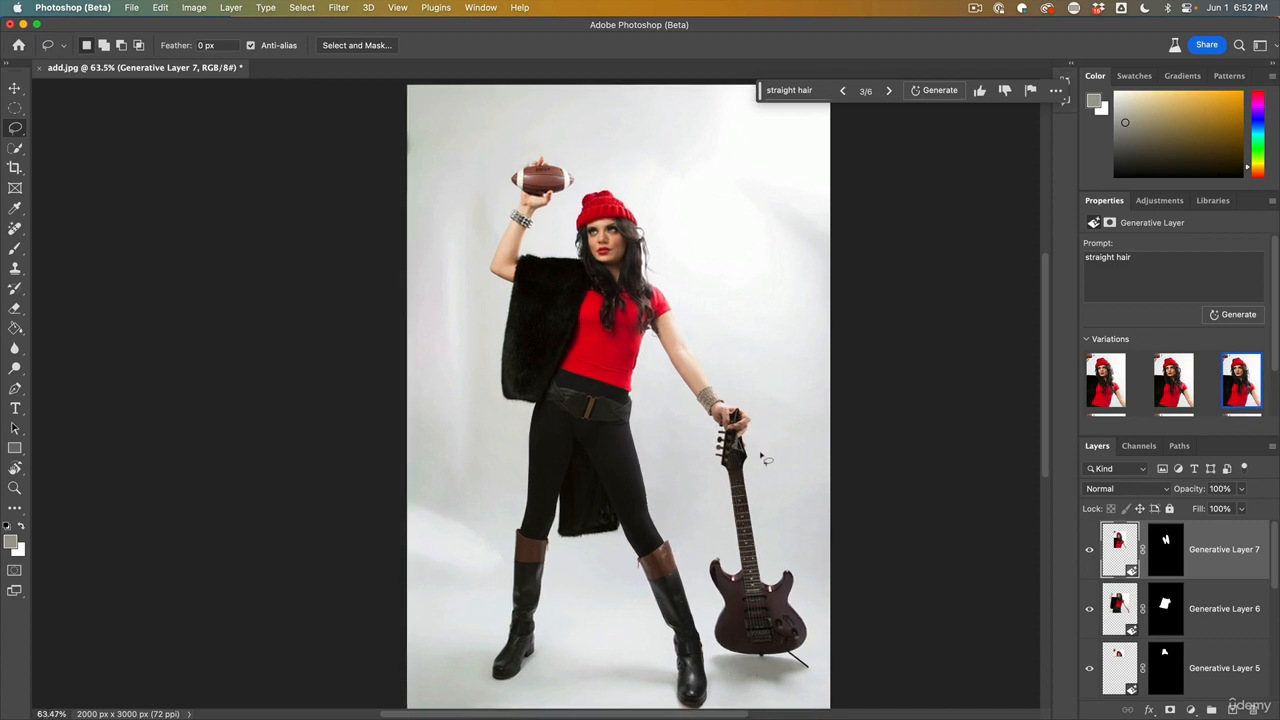
left_click_drag(757, 482, 818, 431)
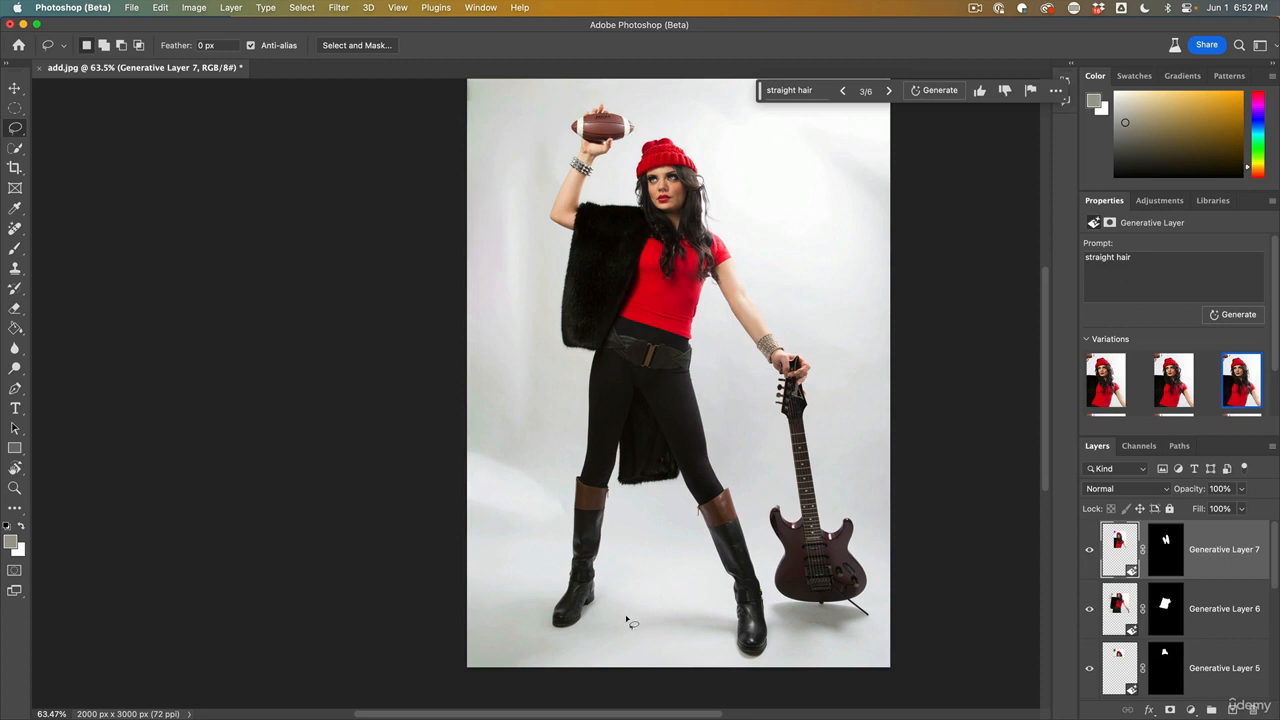
mouse_move(607, 585)
left_mouse_down()
mouse_move(608, 616)
mouse_move(660, 623)
mouse_move(712, 615)
mouse_move(728, 591)
mouse_move(612, 582)
mouse_move(607, 608)
left_mouse_up()
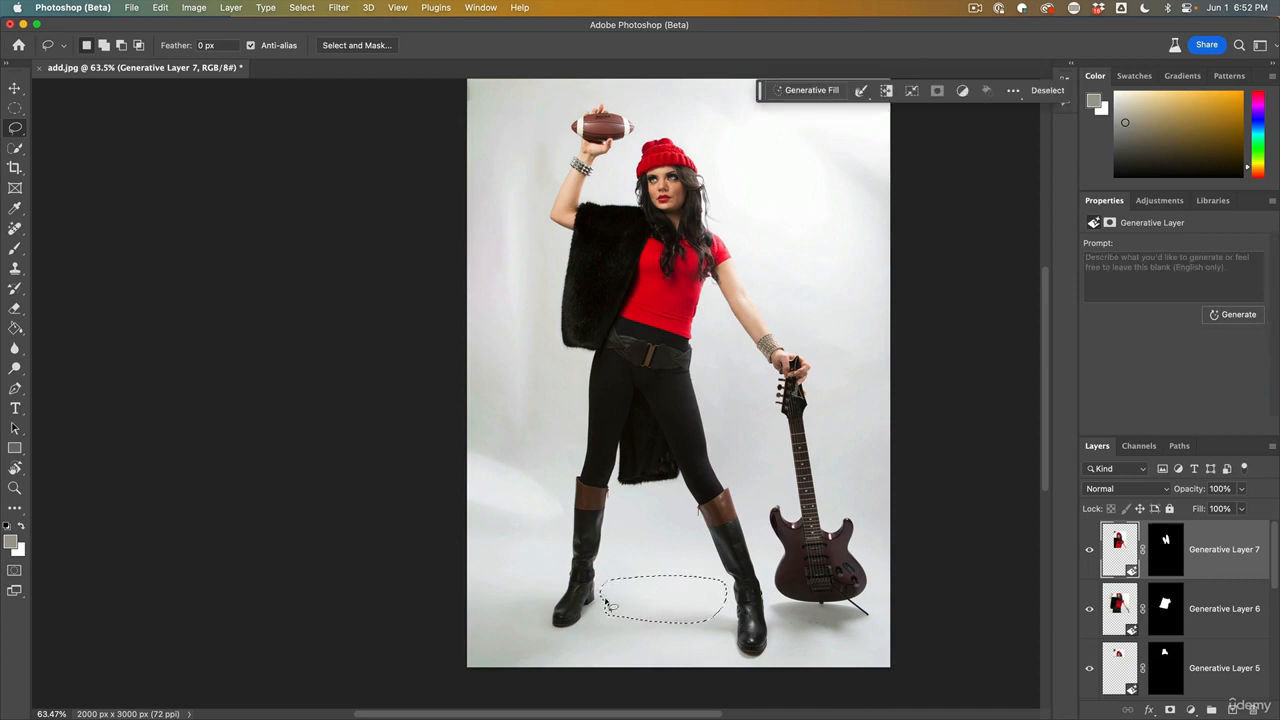
left_click(816, 91)
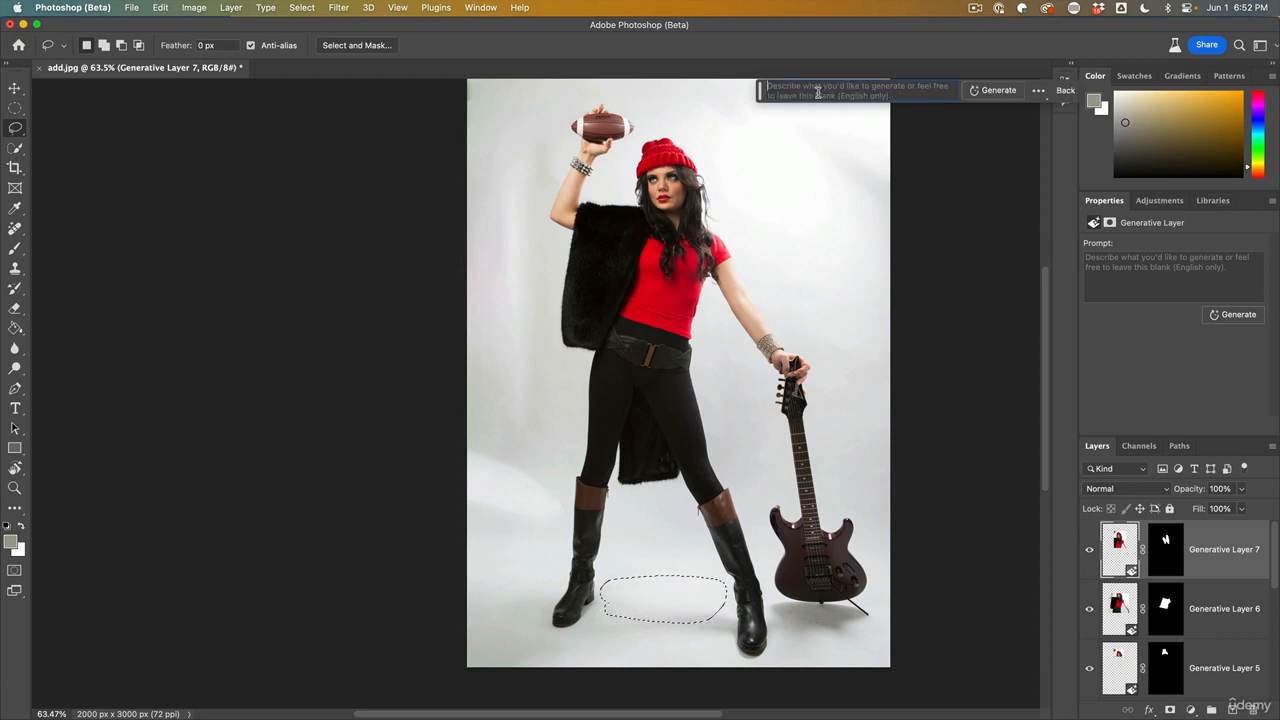
type("cat")
left_click(998, 95)
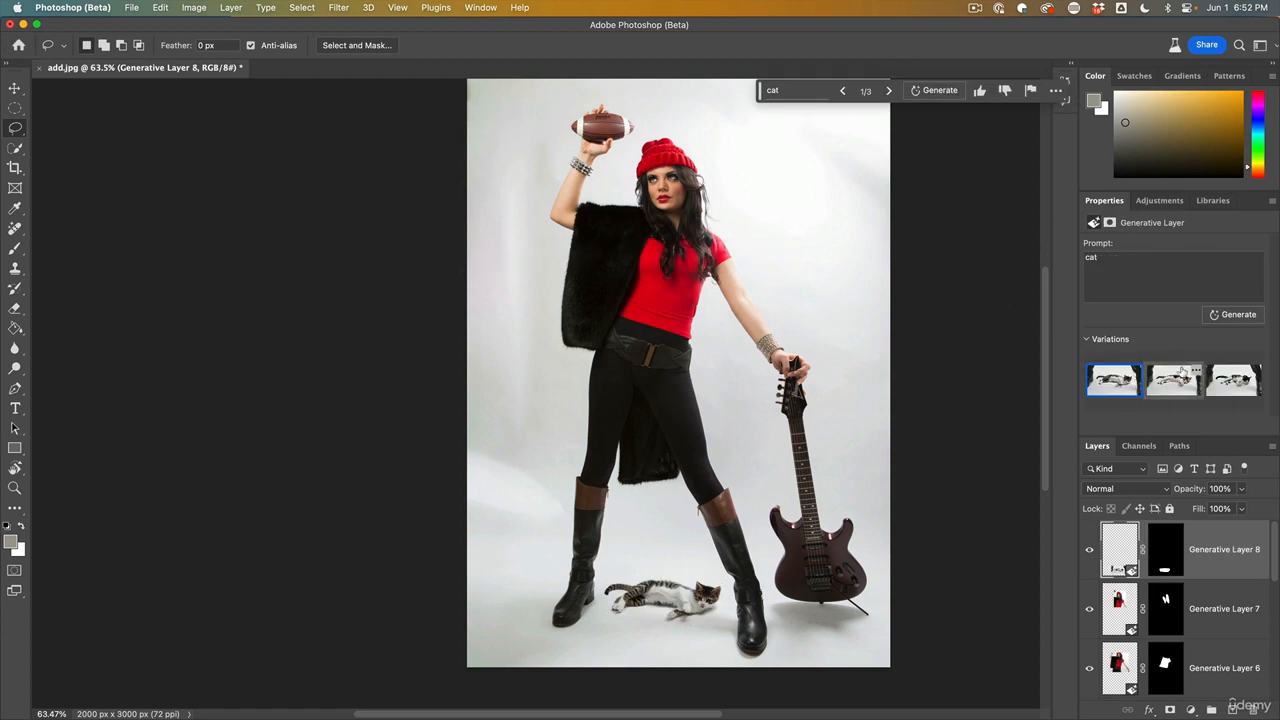
- Preview the three lying cat variations and return to the first one
left_click(1173, 380)
left_click(1240, 383)
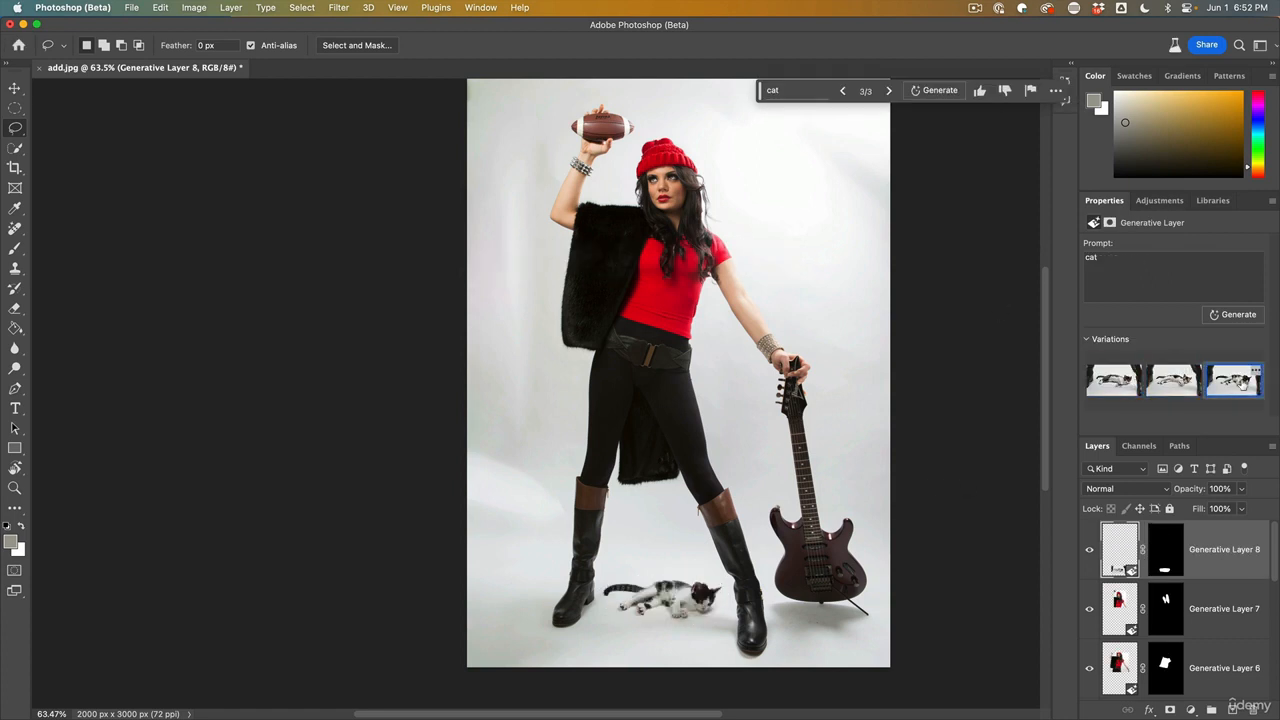
left_click(1178, 382)
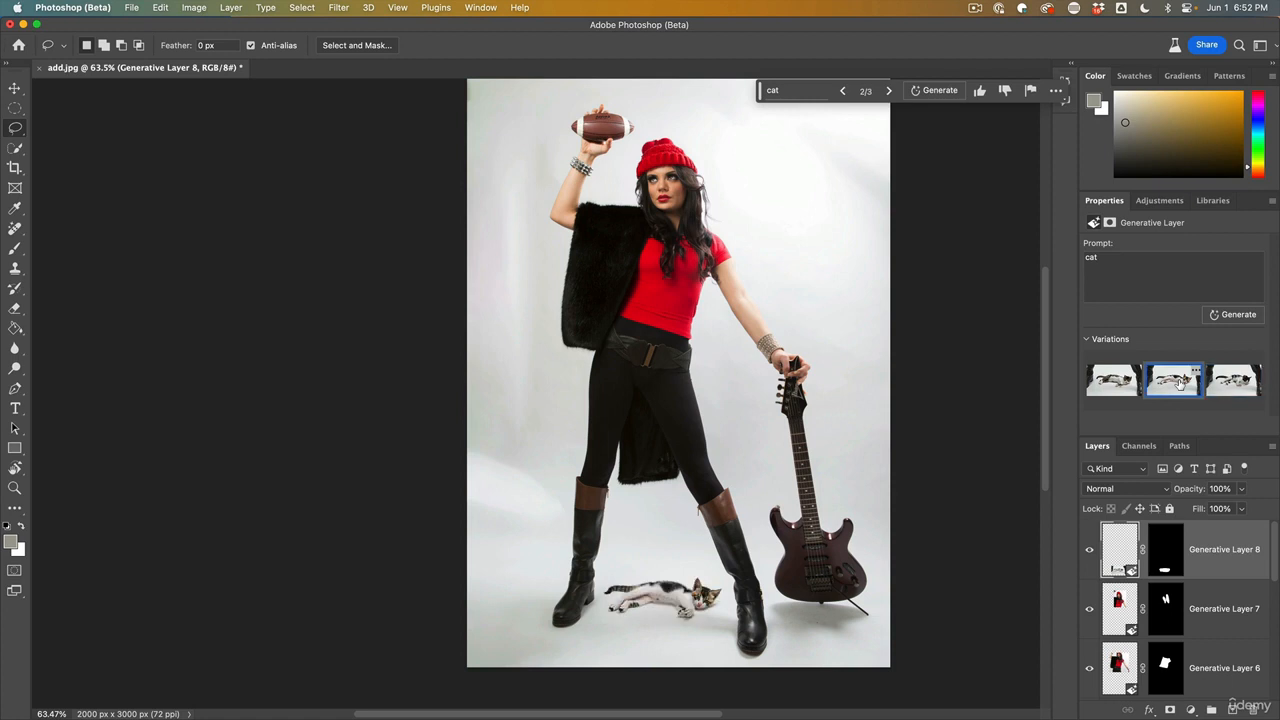
left_click(1108, 385)
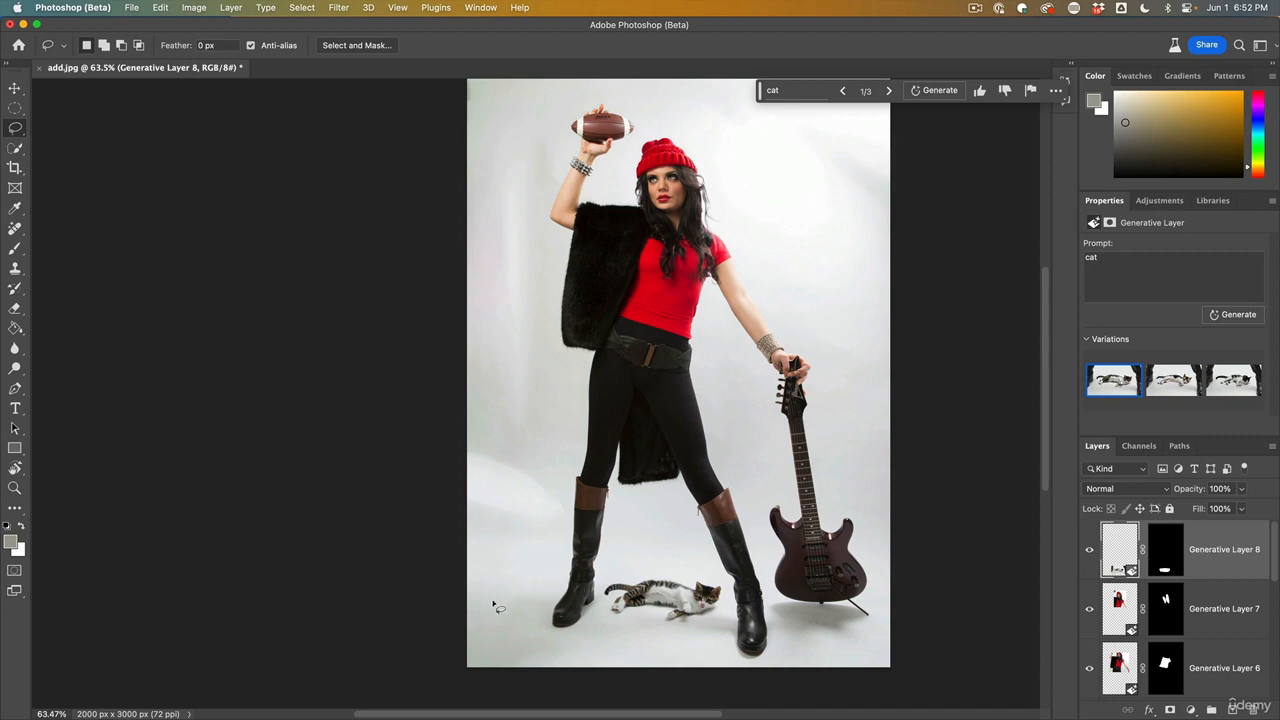
- Draw a tall Lasso selection on the floor beside the outer side of the boot near the cat's tail and generate a "cat" in it
mouse_move(492, 603)
left_mouse_down()
mouse_move(534, 618)
mouse_move(546, 564)
left_mouse_up()
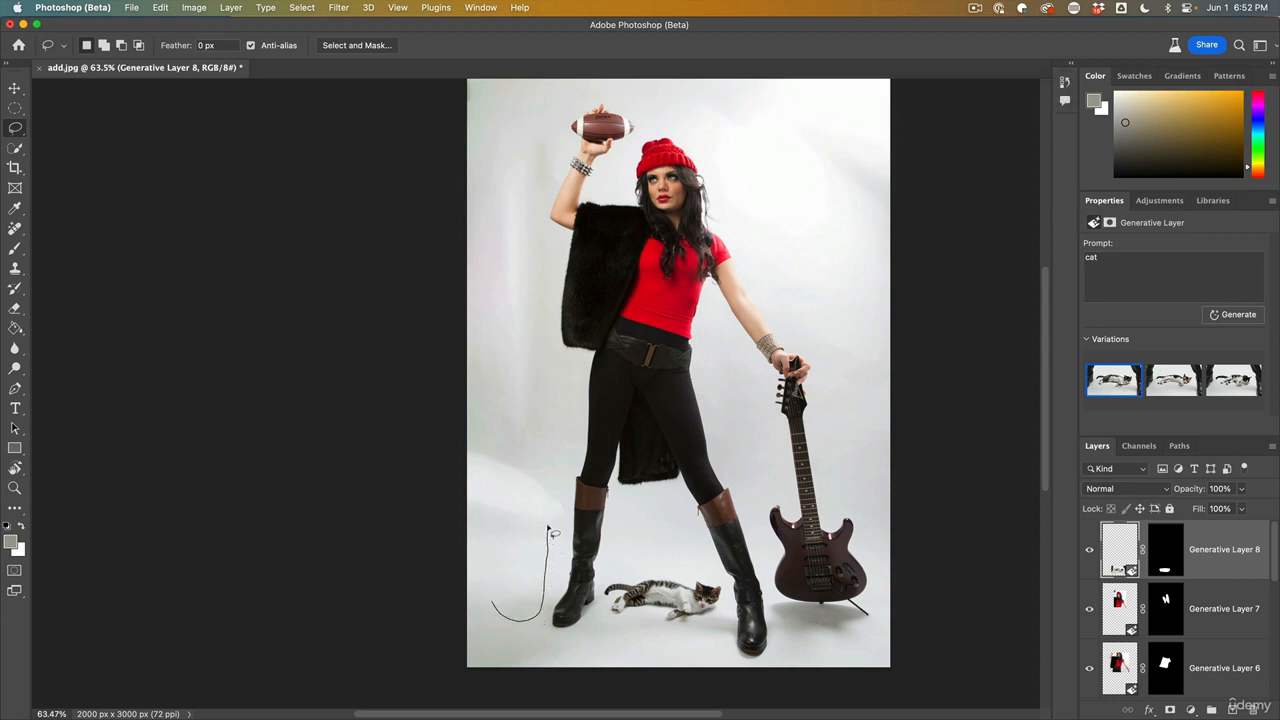
mouse_move(542, 520)
left_mouse_down()
mouse_move(508, 527)
mouse_move(490, 556)
left_mouse_up()
left_click_drag(513, 625, 510, 622)
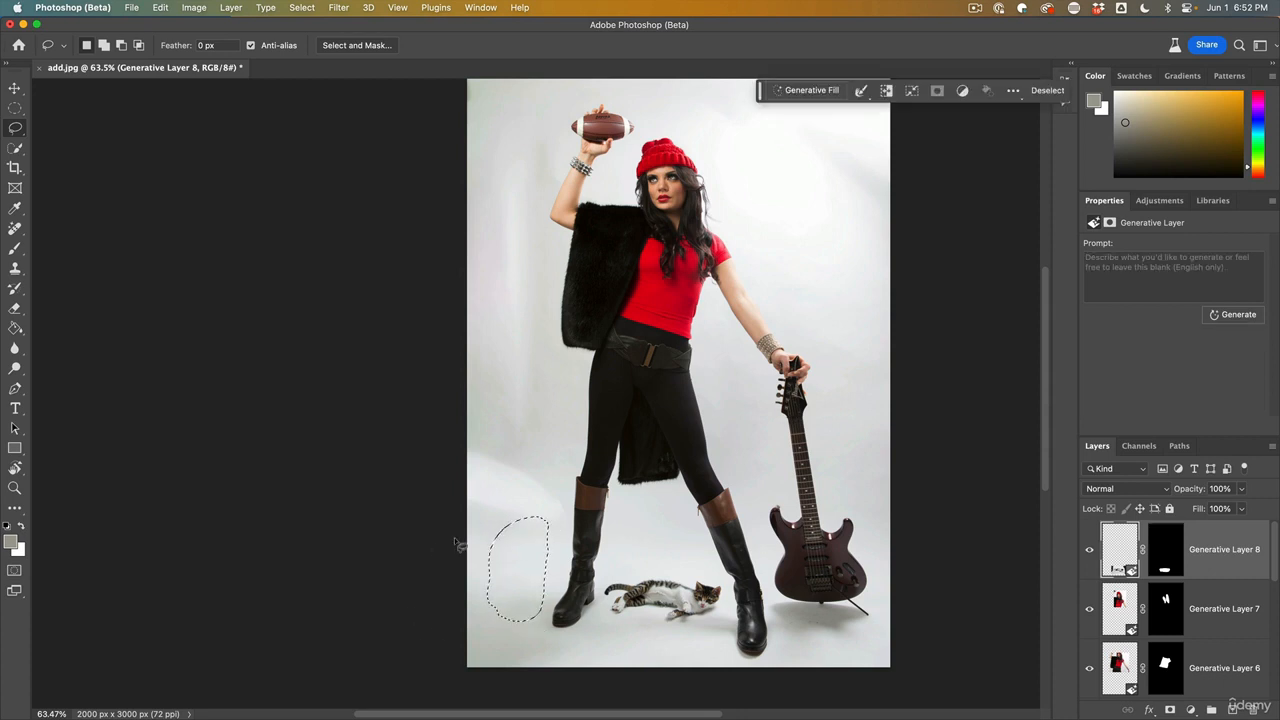
left_click(1187, 274)
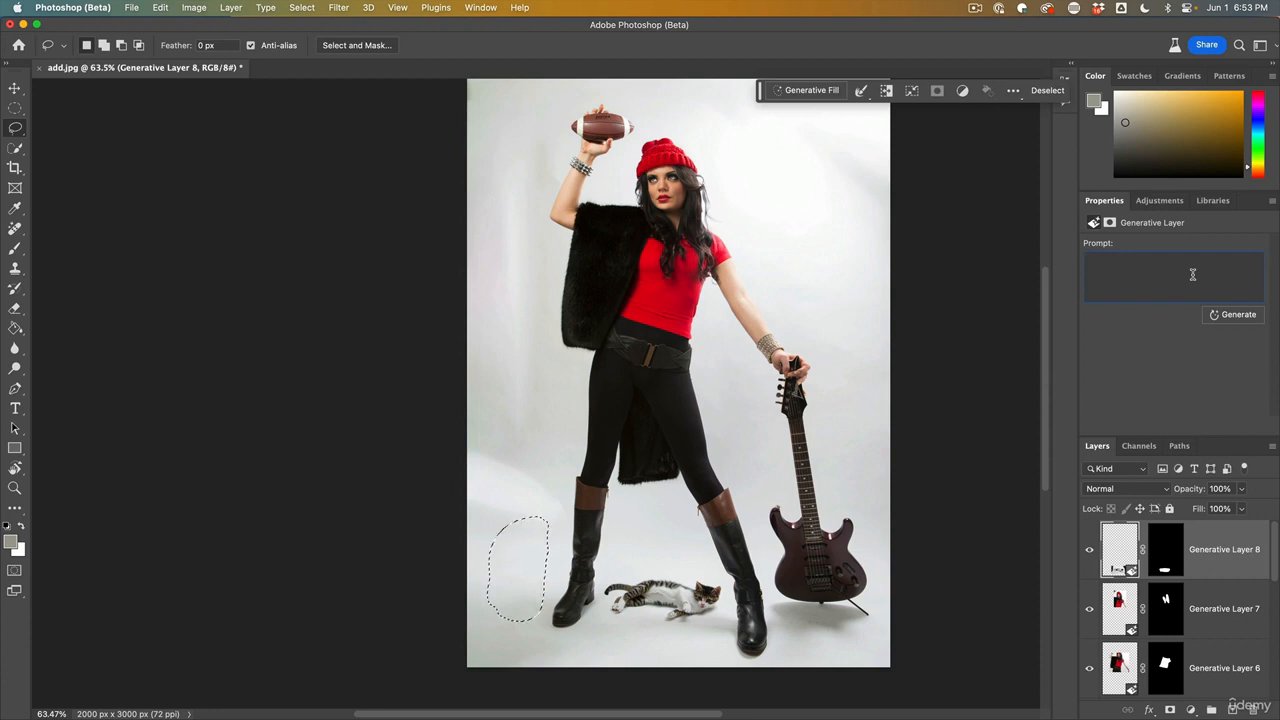
type("cat")
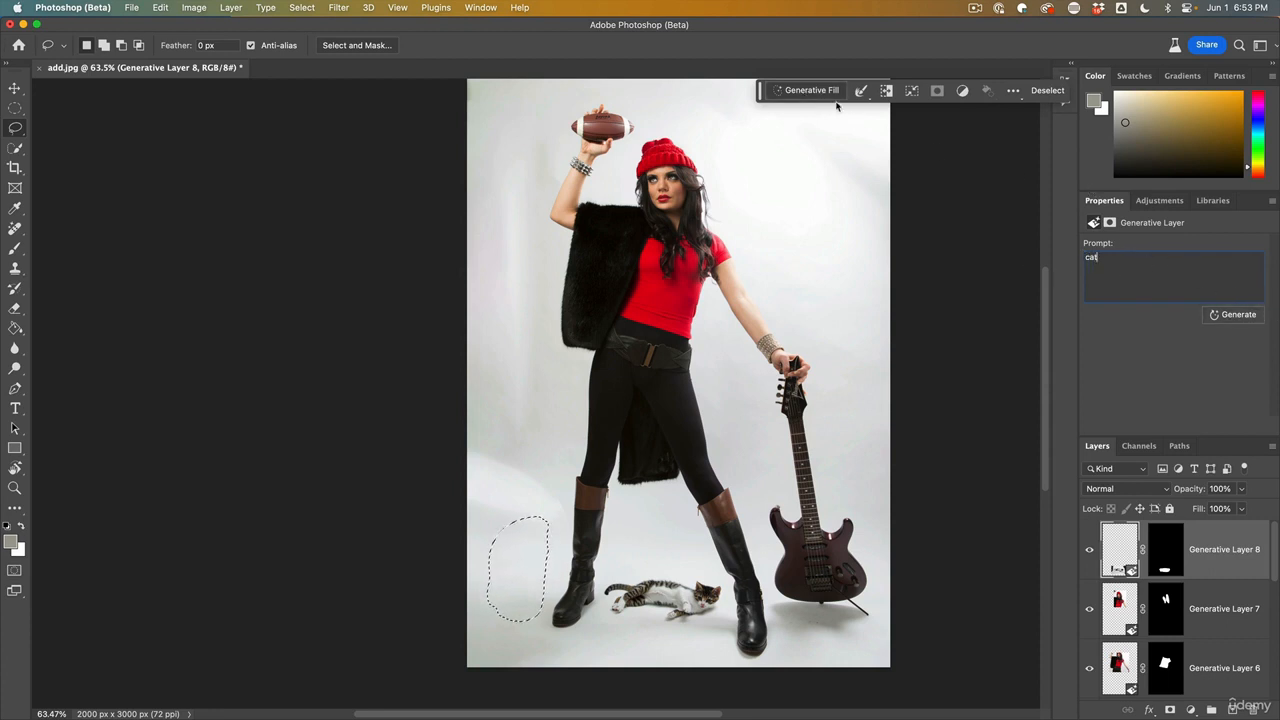
left_click(1238, 315)
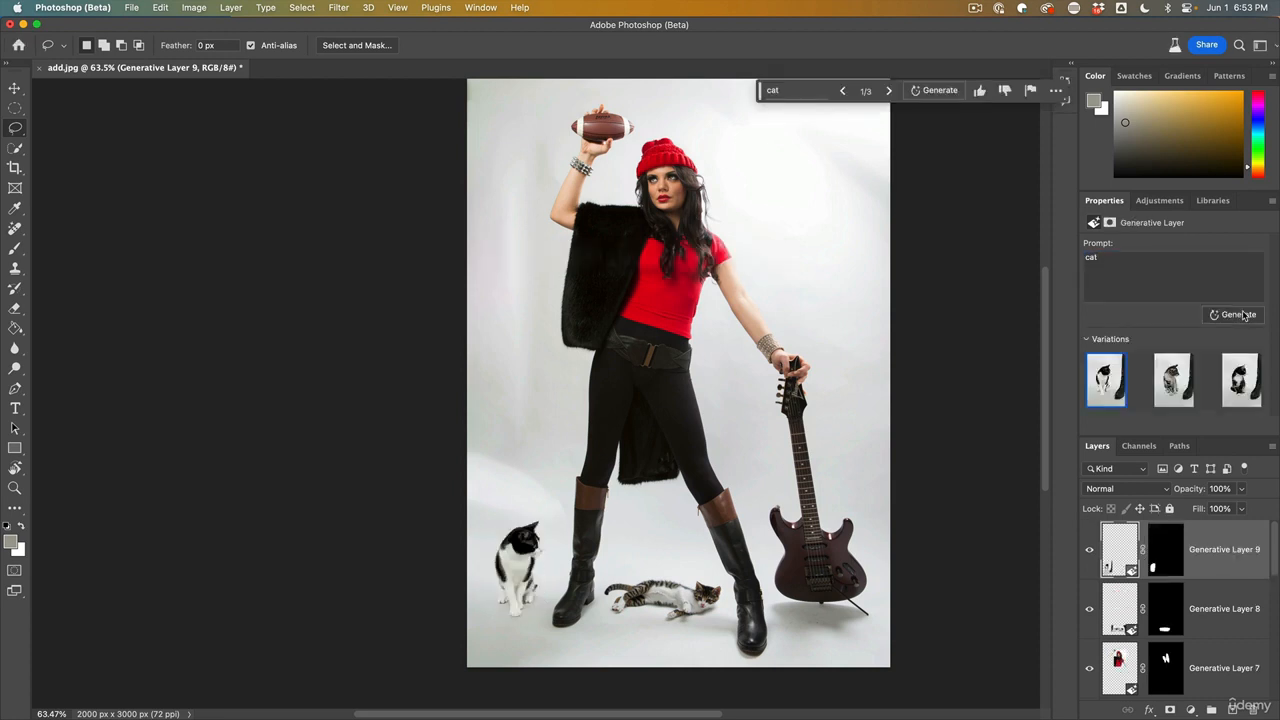
- Compare the sitting cat variations and keep the second one, the tabby and white cat
left_click(1180, 390)
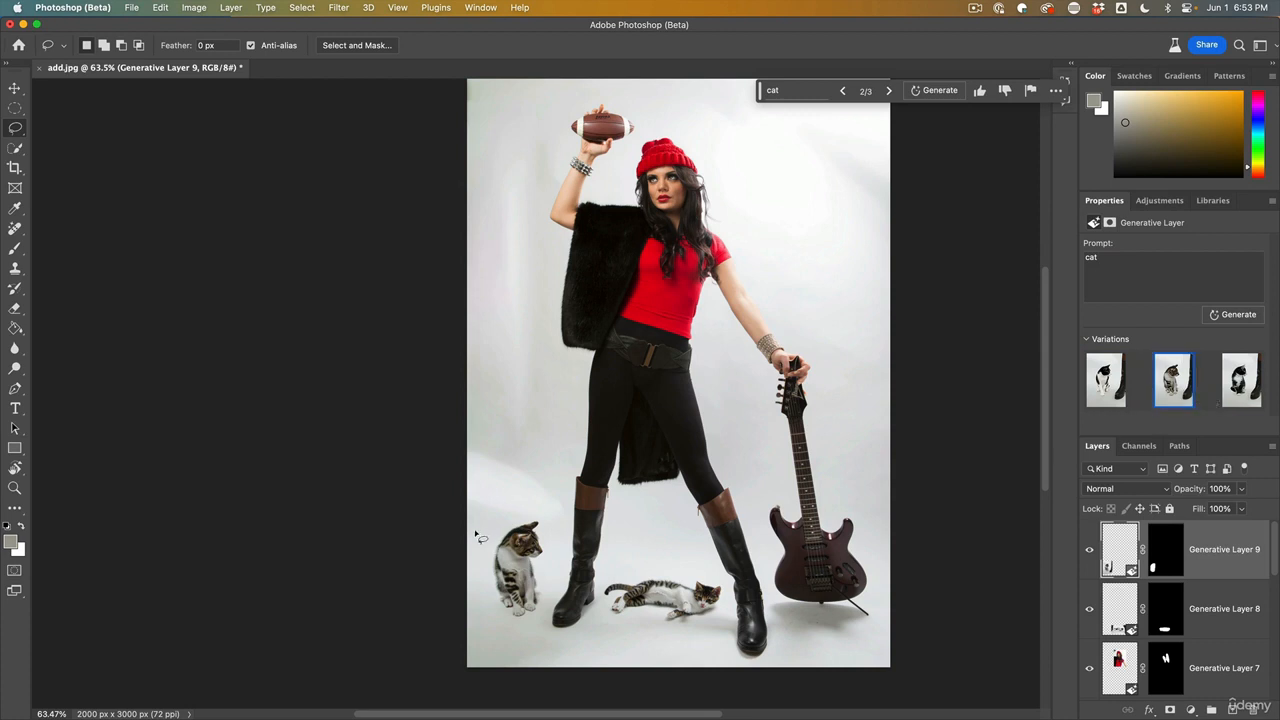
left_click(1240, 383)
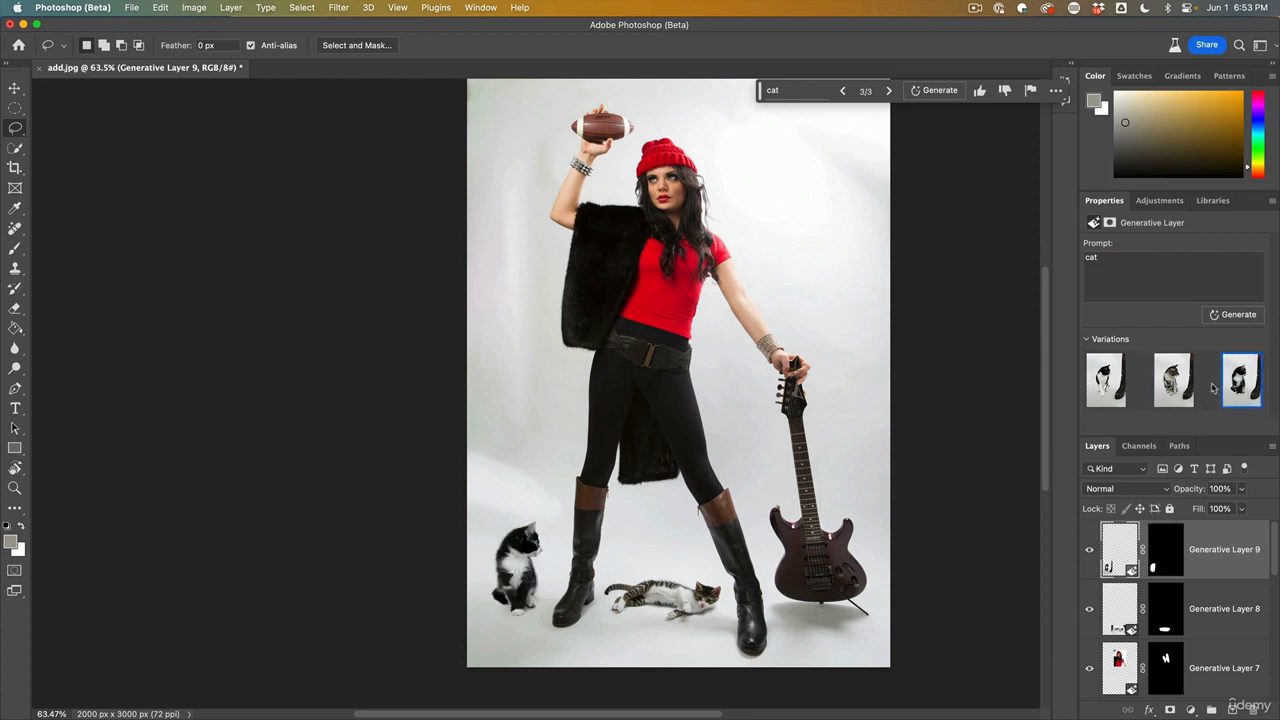
left_click(1179, 384)
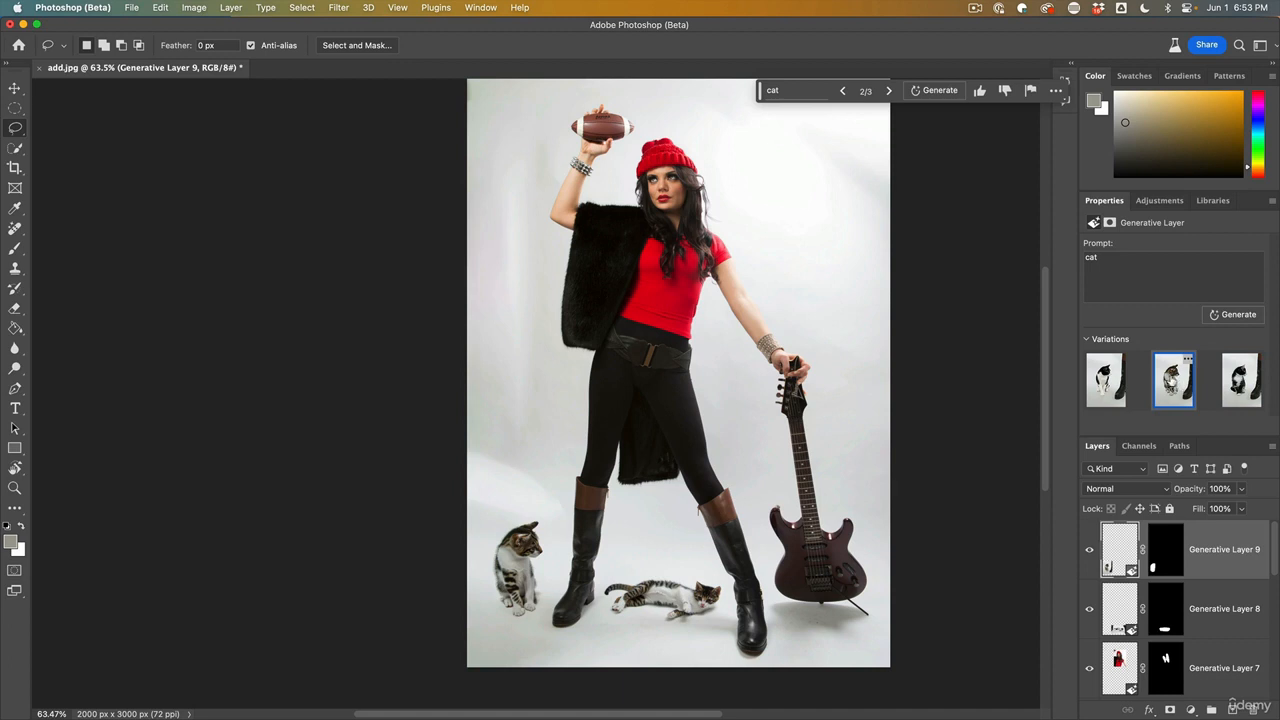
- Float and lengthen the Layers panel, and compare the original photo with the composite by isolating the Background layer and restoring the others
left_click_drag(1098, 446, 197, 131)
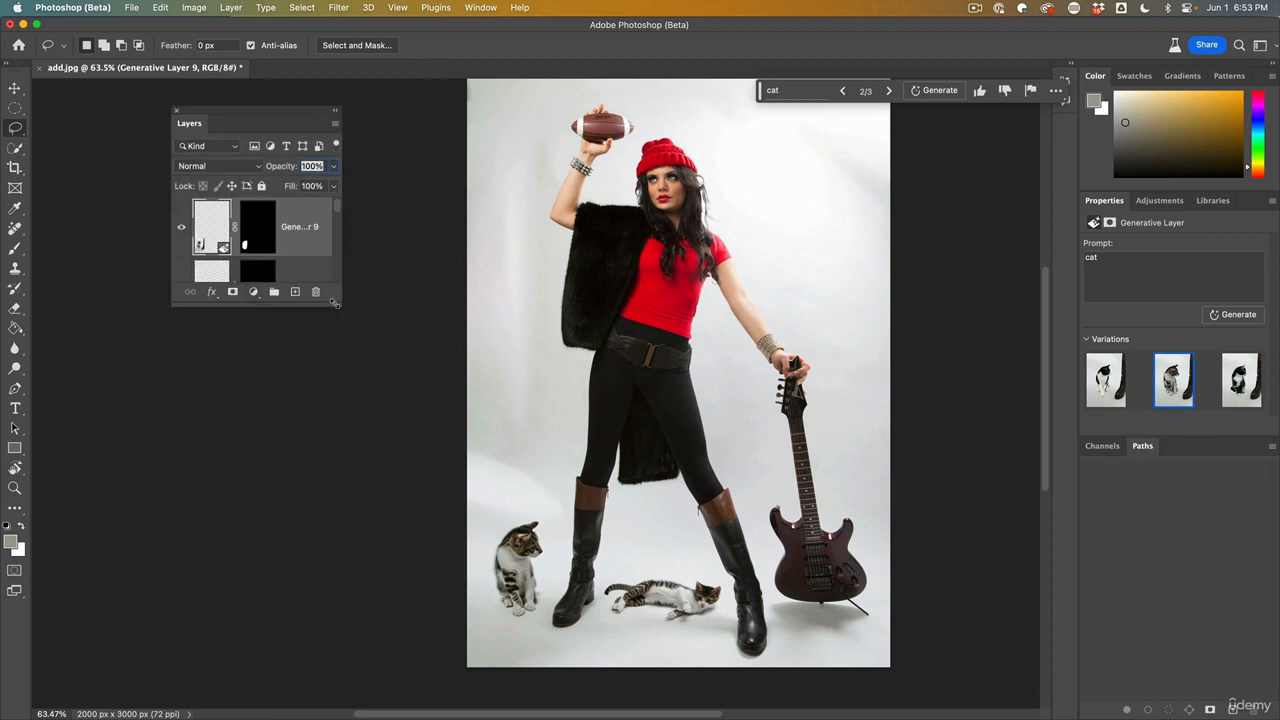
left_click_drag(334, 303, 346, 631)
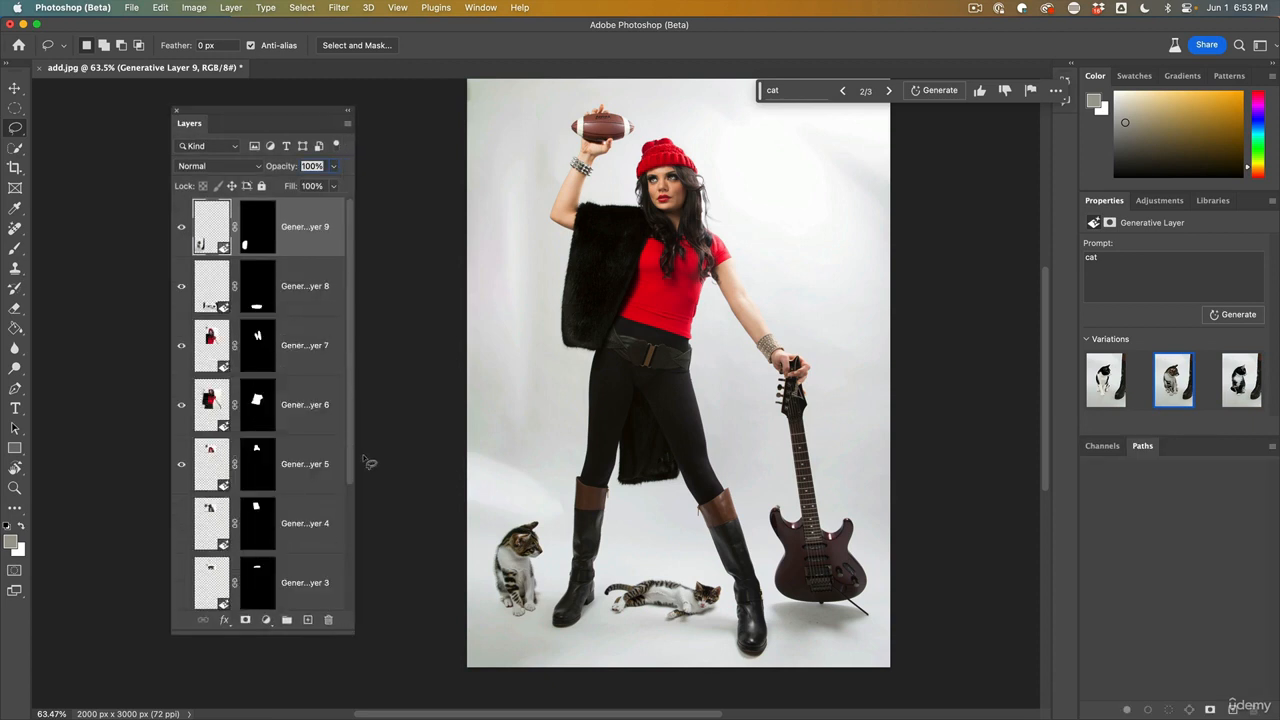
left_click_drag(351, 462, 334, 598)
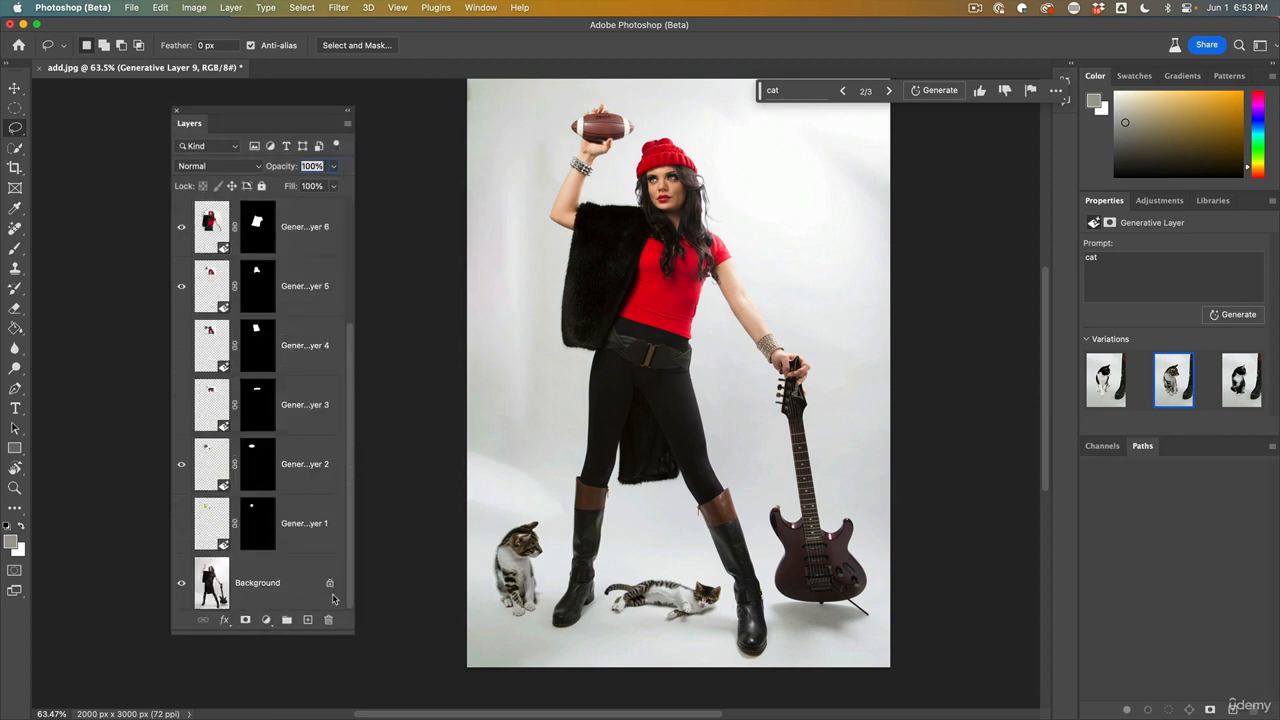
left_click(181, 585, "alt")
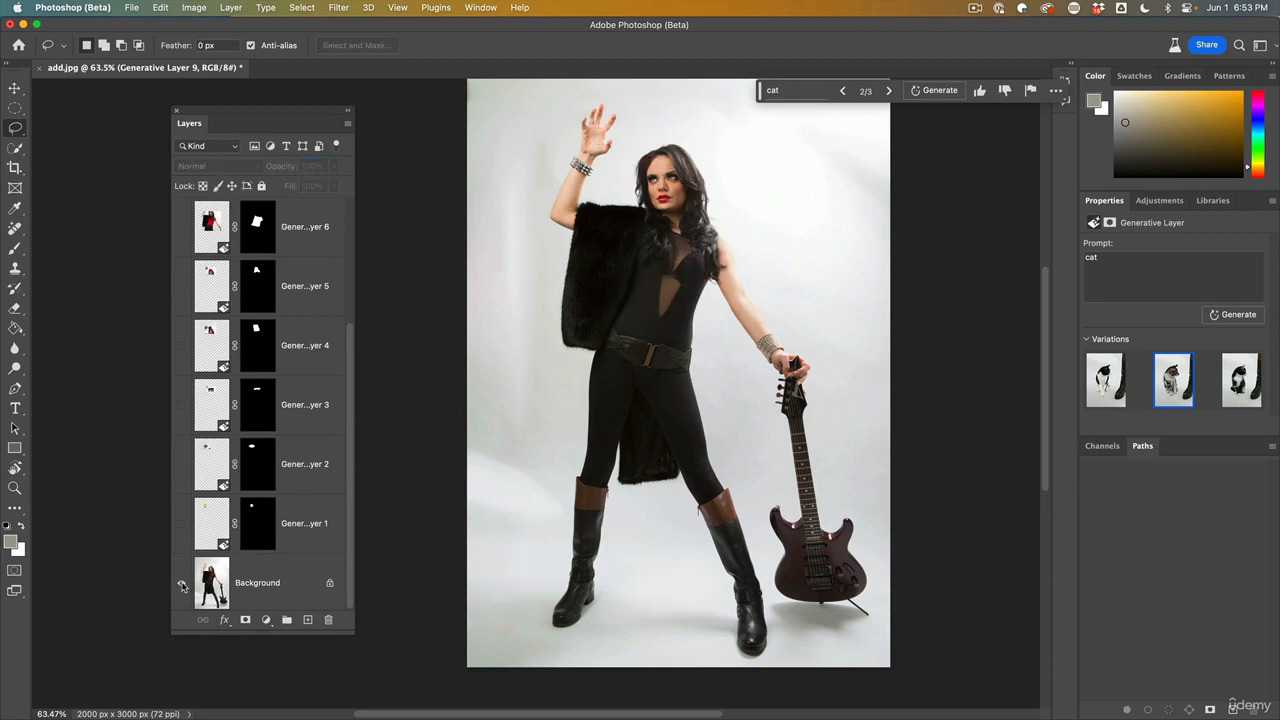
left_click(181, 585, "alt")
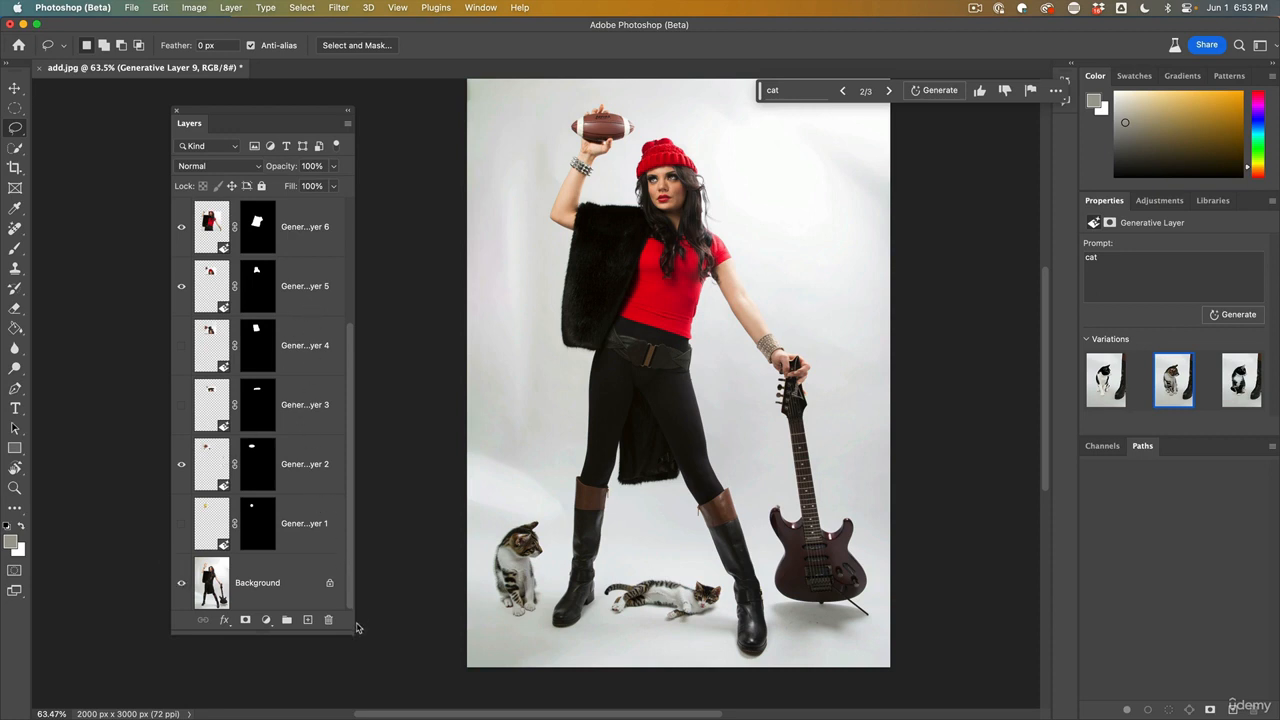
- Inspect the "red woolen hat" and "hat" generative layers, and switch the "ball" layer to its first football variation
left_click(209, 279)
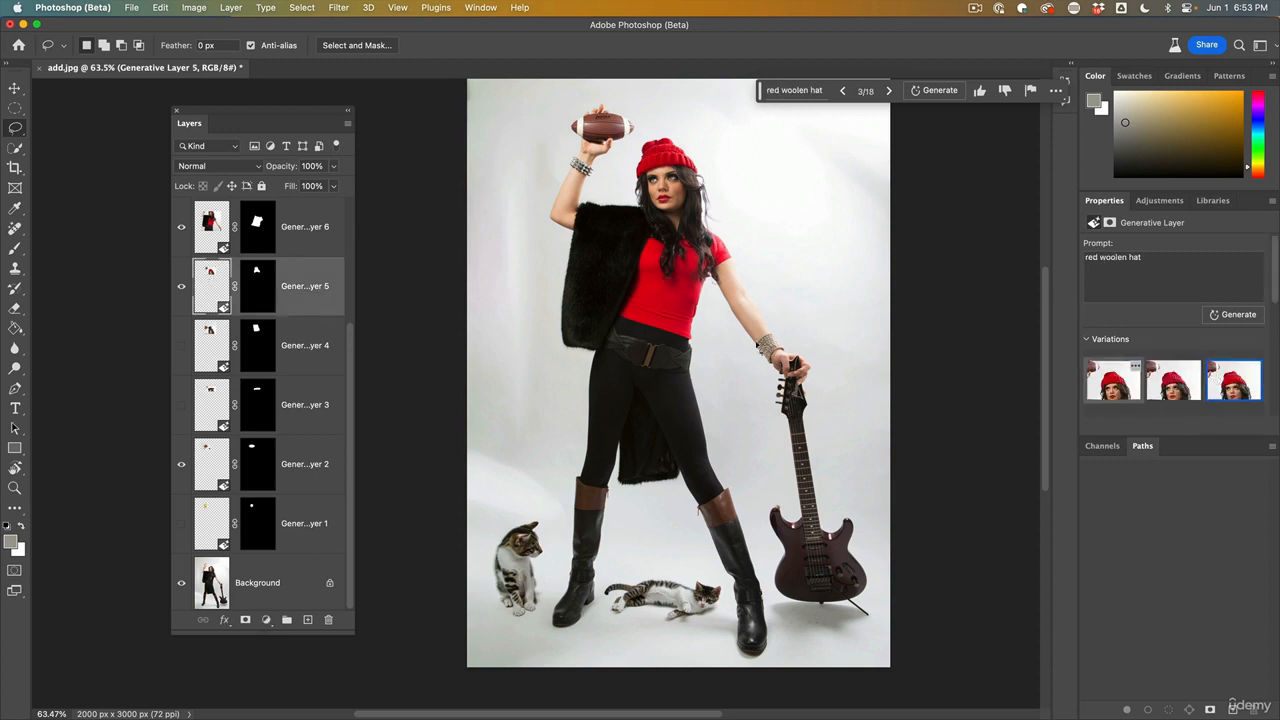
left_click(204, 341)
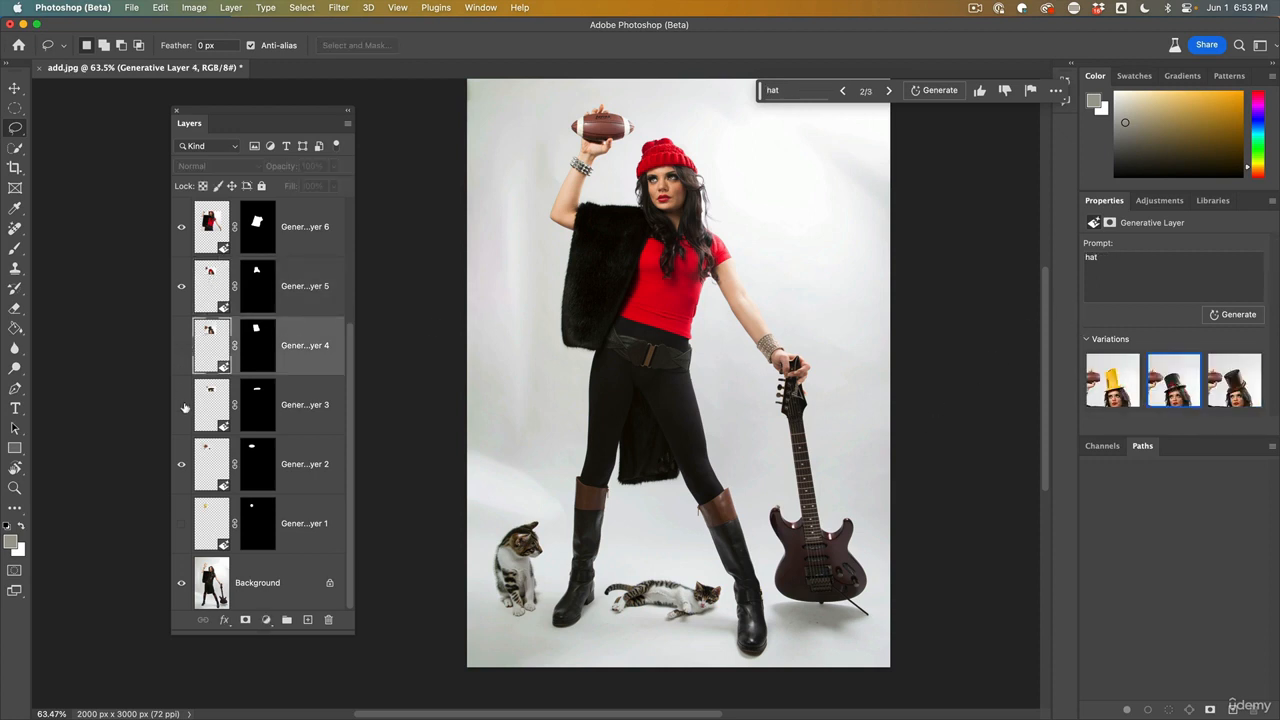
left_click(206, 450)
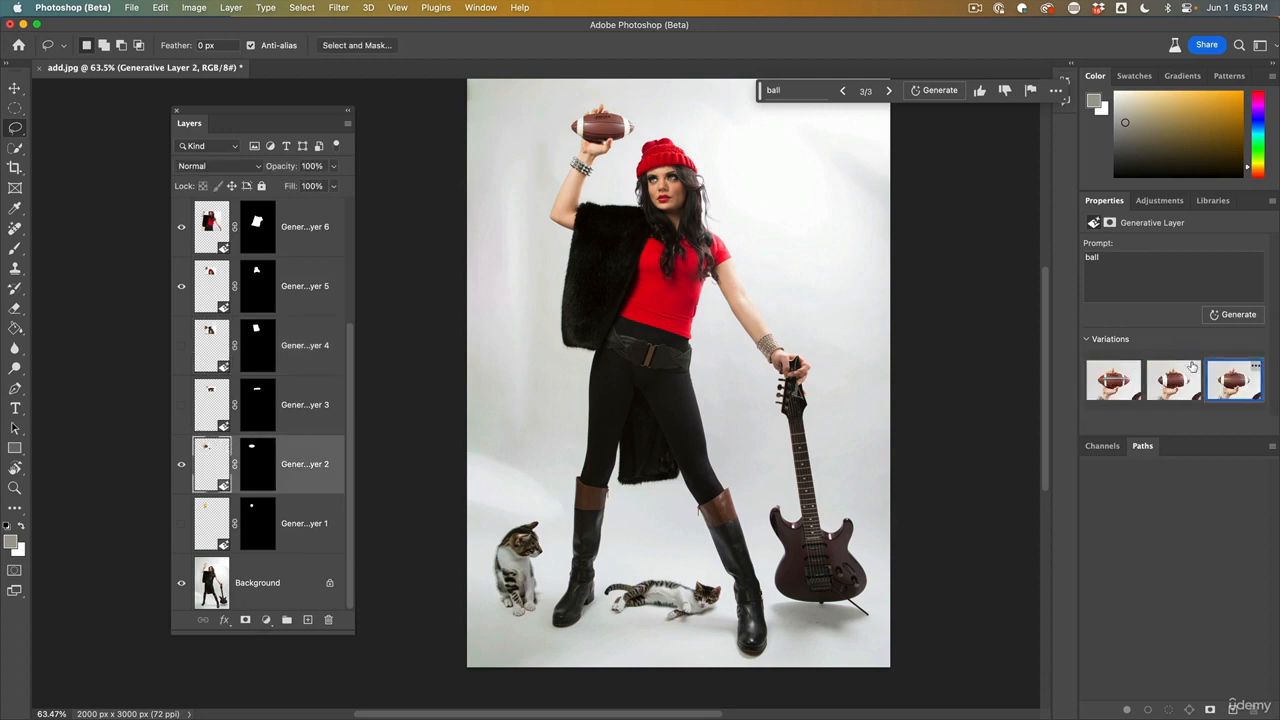
mouse_move(1233, 389)
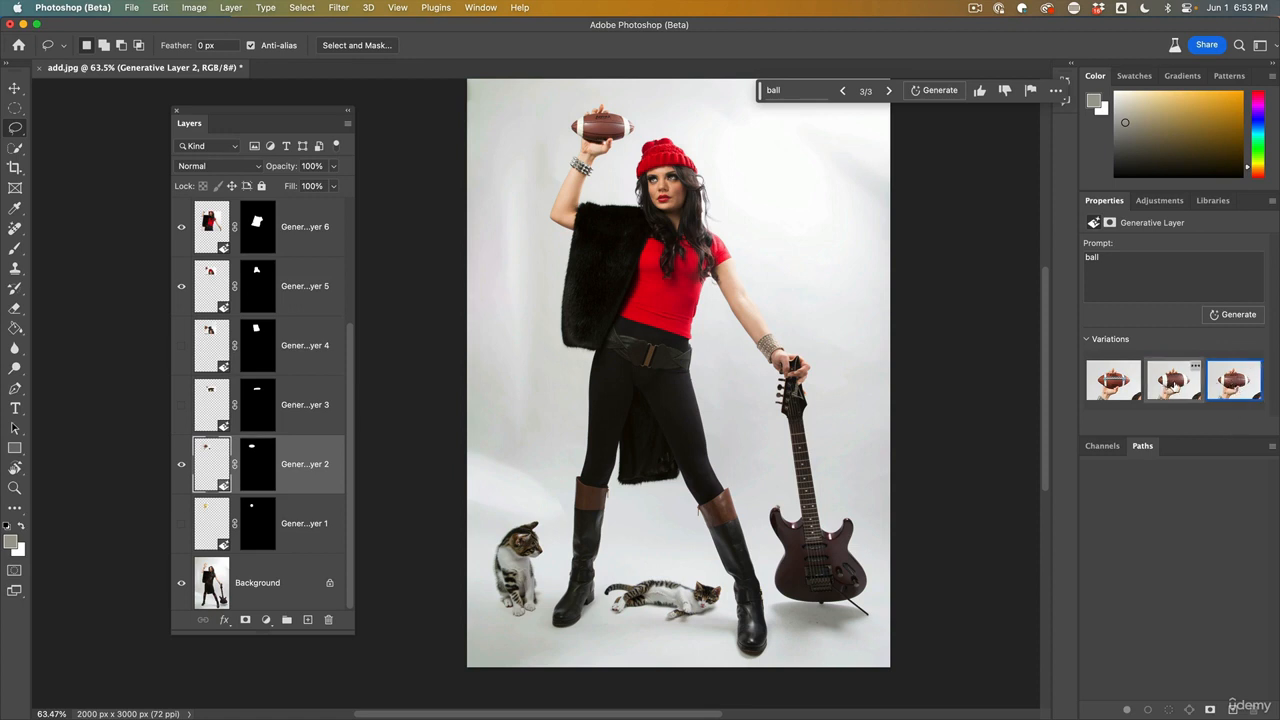
left_click(1173, 386)
left_click(1113, 382)
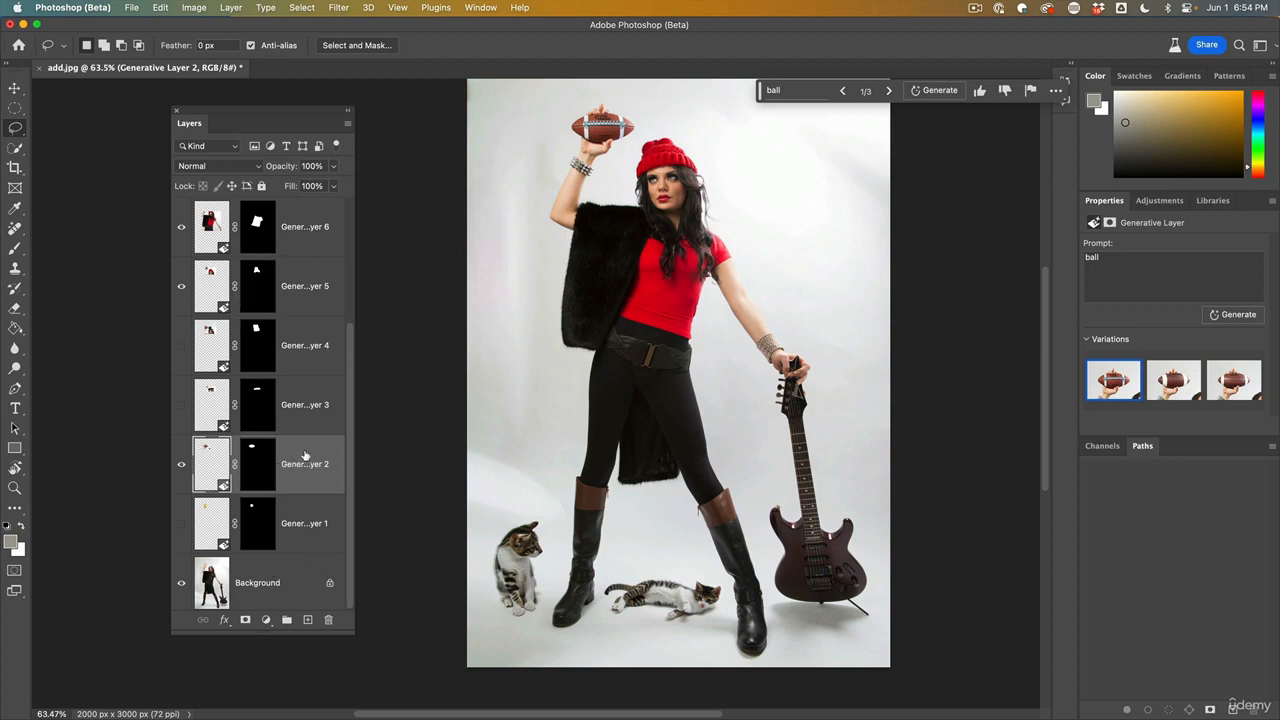
- Hide the football layer, then show and select the "yellow baseball" generative layer beneath it
scroll(305, 456, "down", 1)
left_click(181, 462)
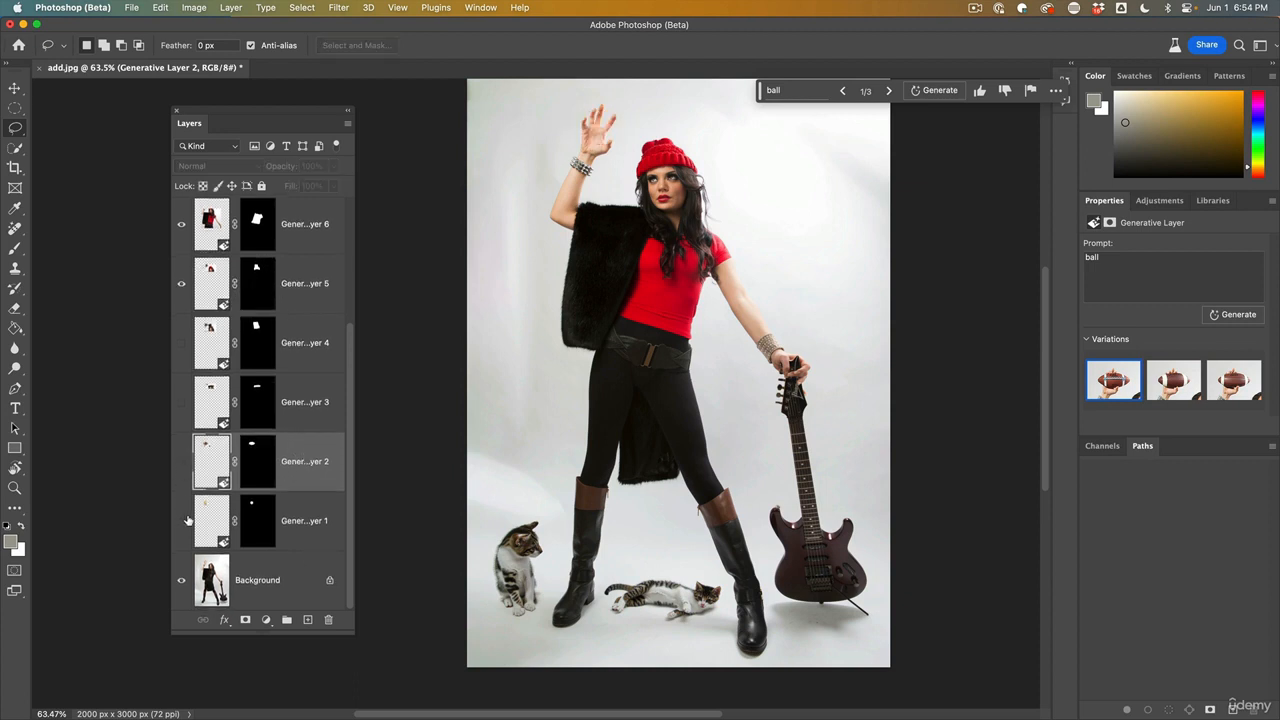
left_click(181, 521)
left_click(212, 514)
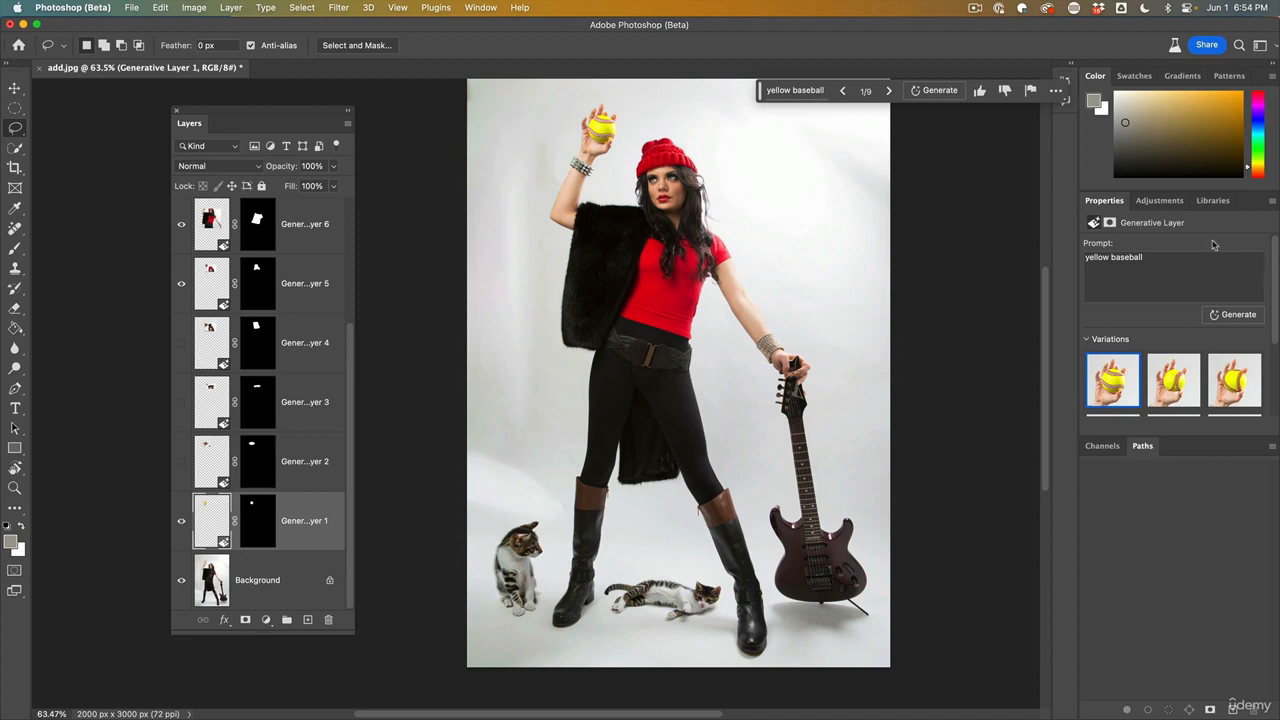
- Float and lengthen the Properties panel to show all ball variations, and switch the ball to the sixth one, a white baseball
left_click_drag(1122, 208, 933, 176)
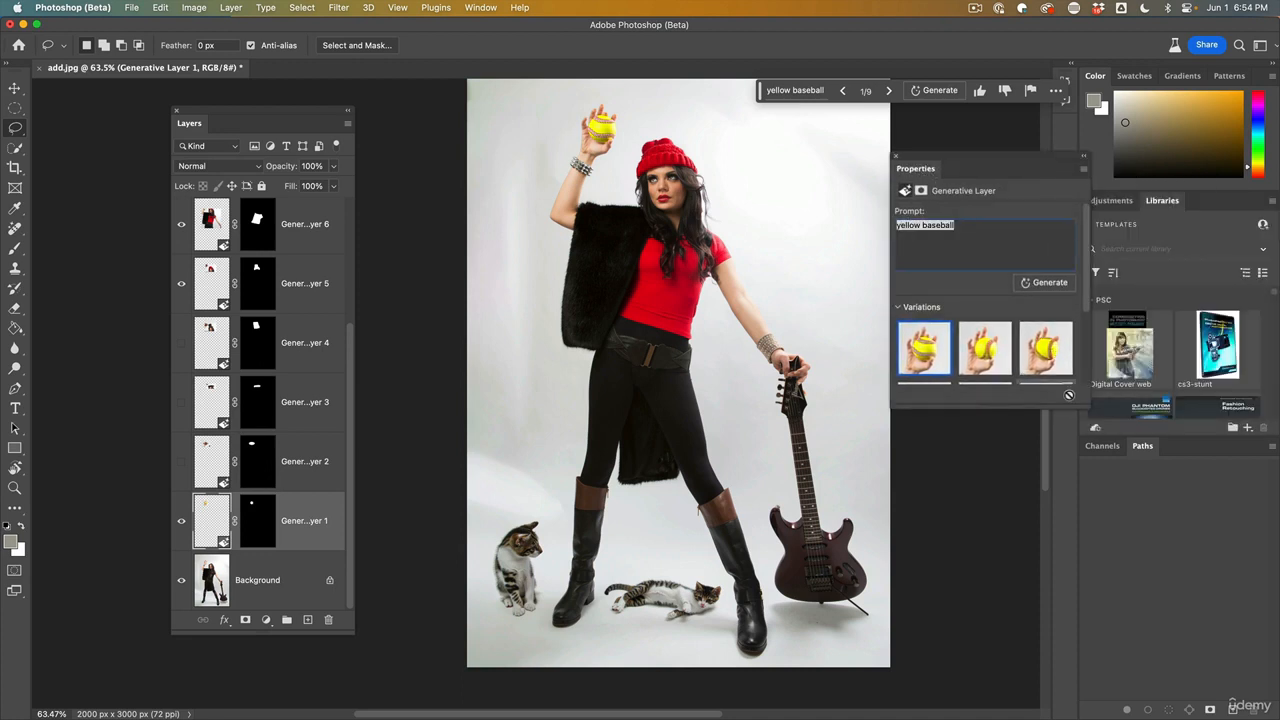
left_click_drag(1086, 405, 1088, 648)
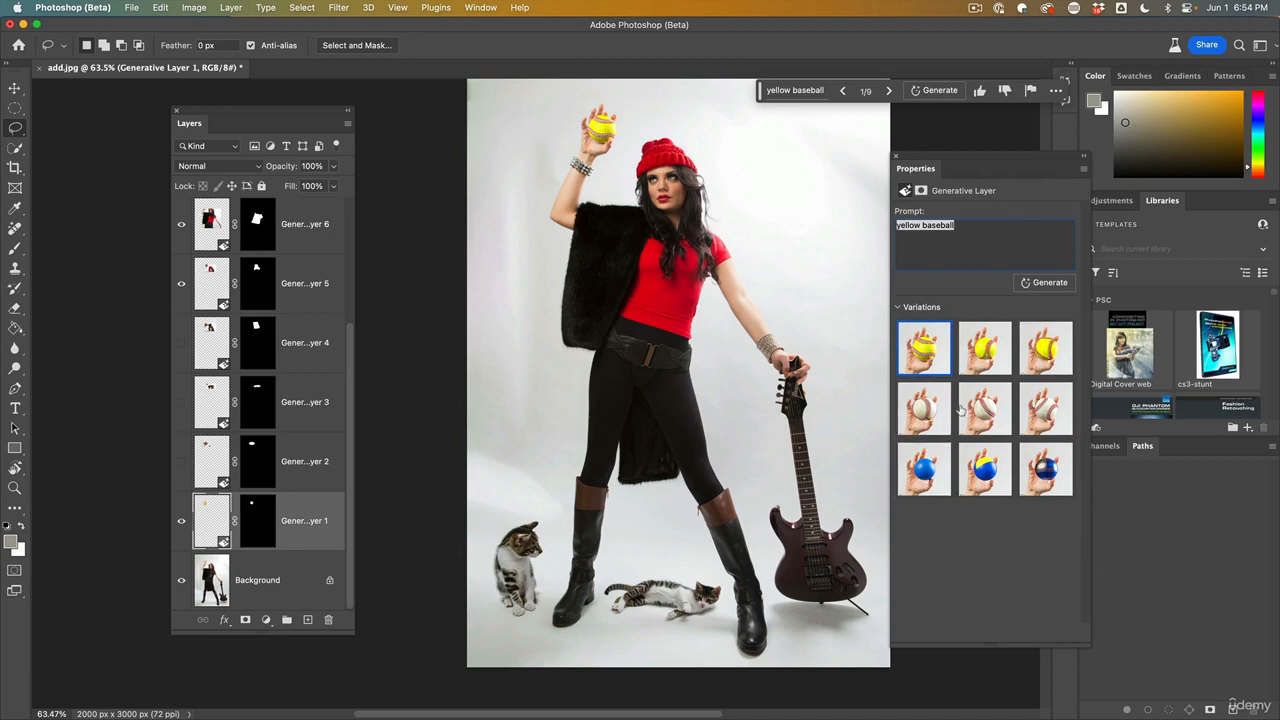
left_click(1042, 409)
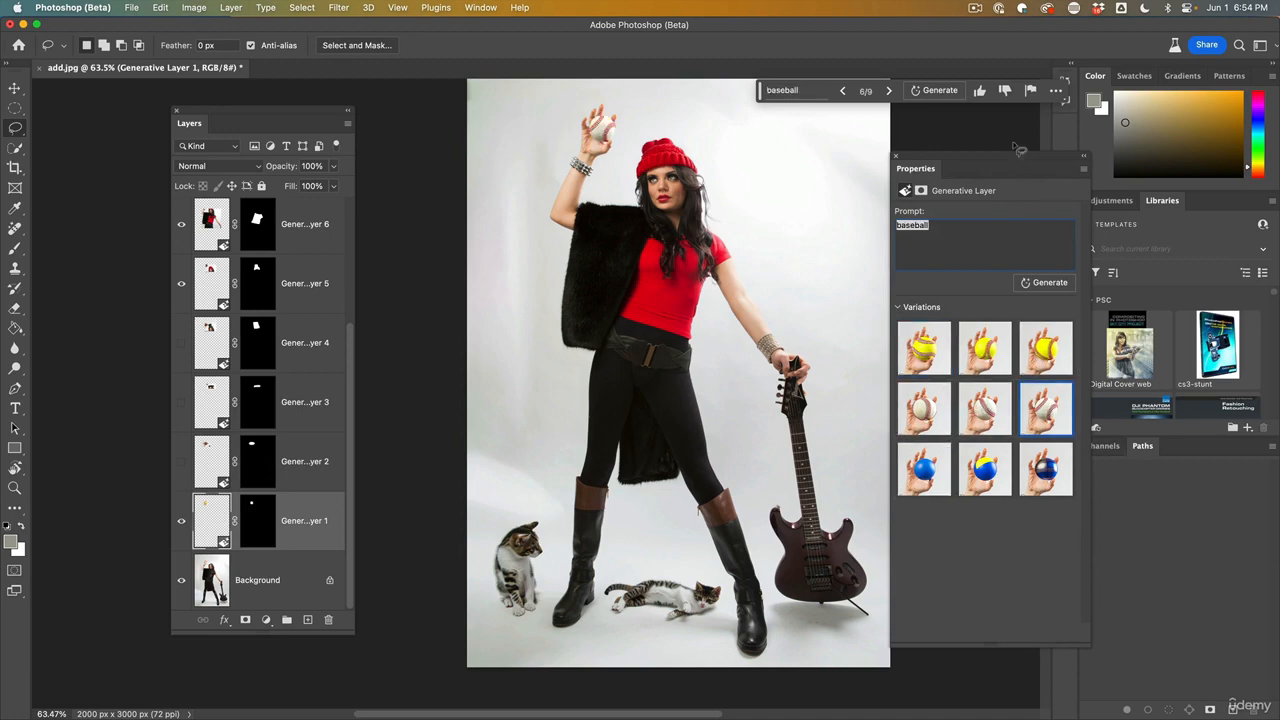
left_click_drag(998, 157, 1018, 135)
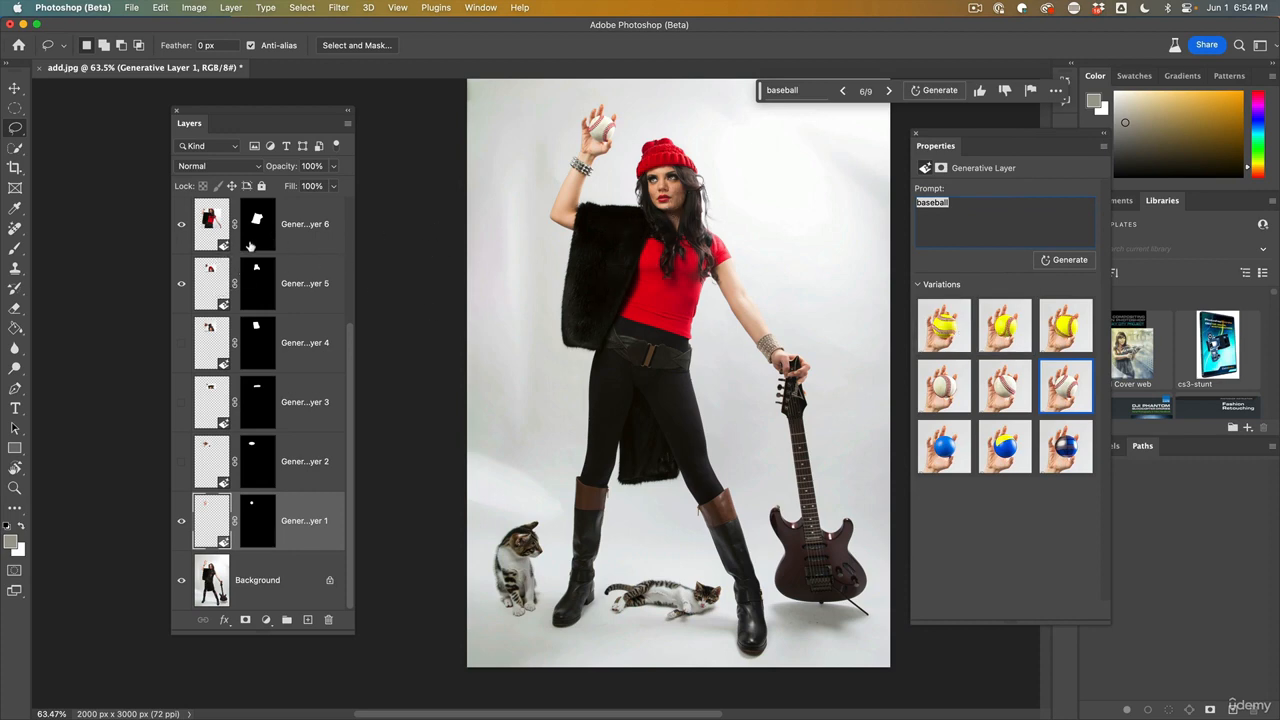
- Compare the "wool hat" variations on the hat's generative layer and settle on the second "red woolen hat" variation
left_click(208, 278)
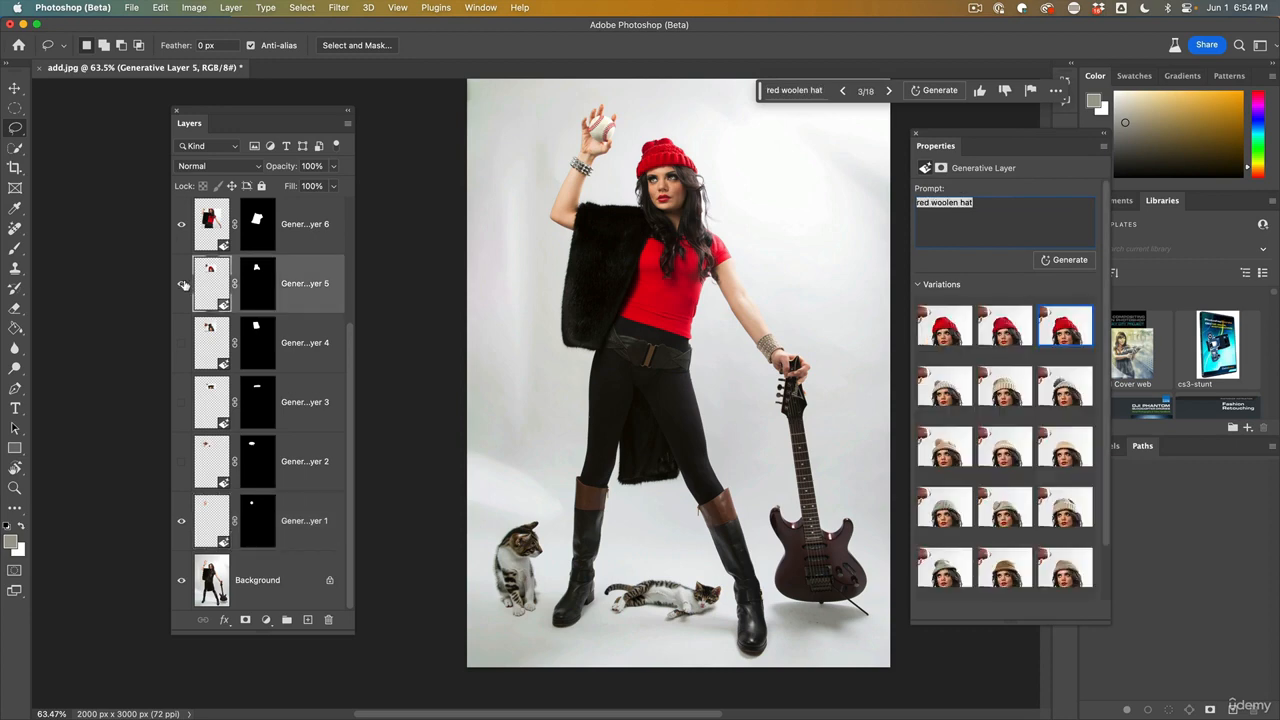
left_click(1008, 390)
left_click(1065, 395)
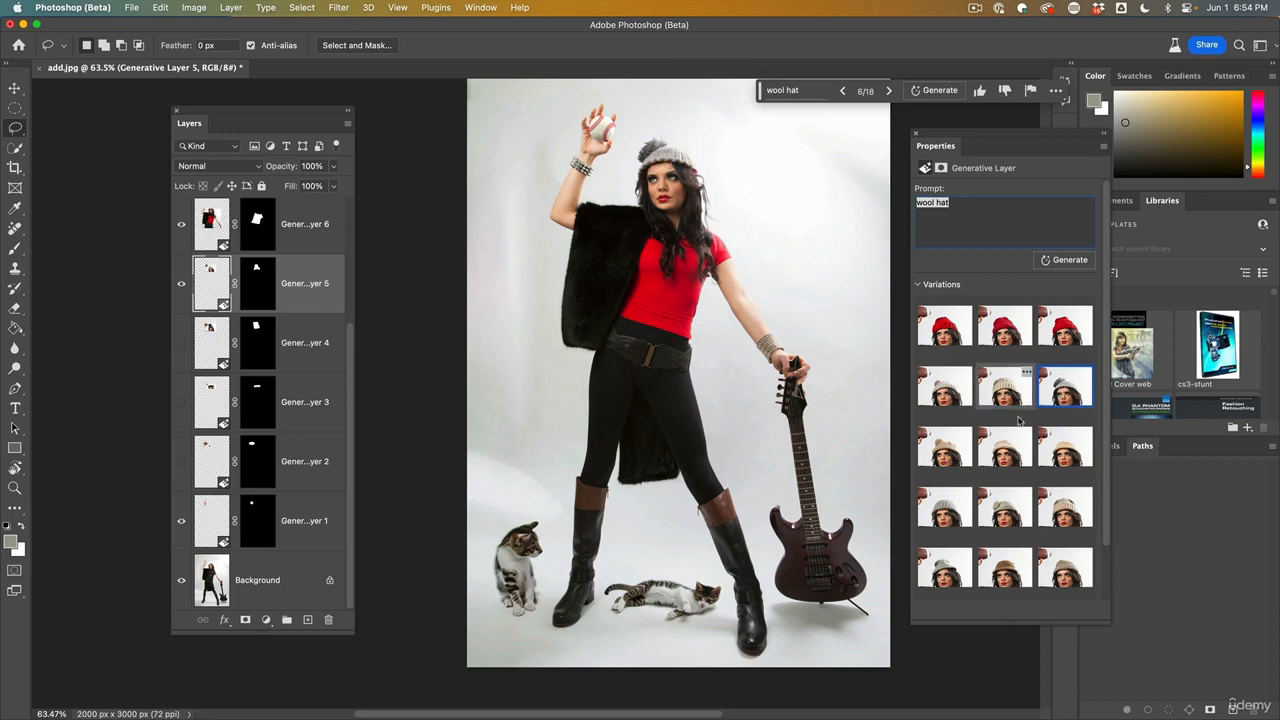
left_click(1004, 447)
left_click(998, 368)
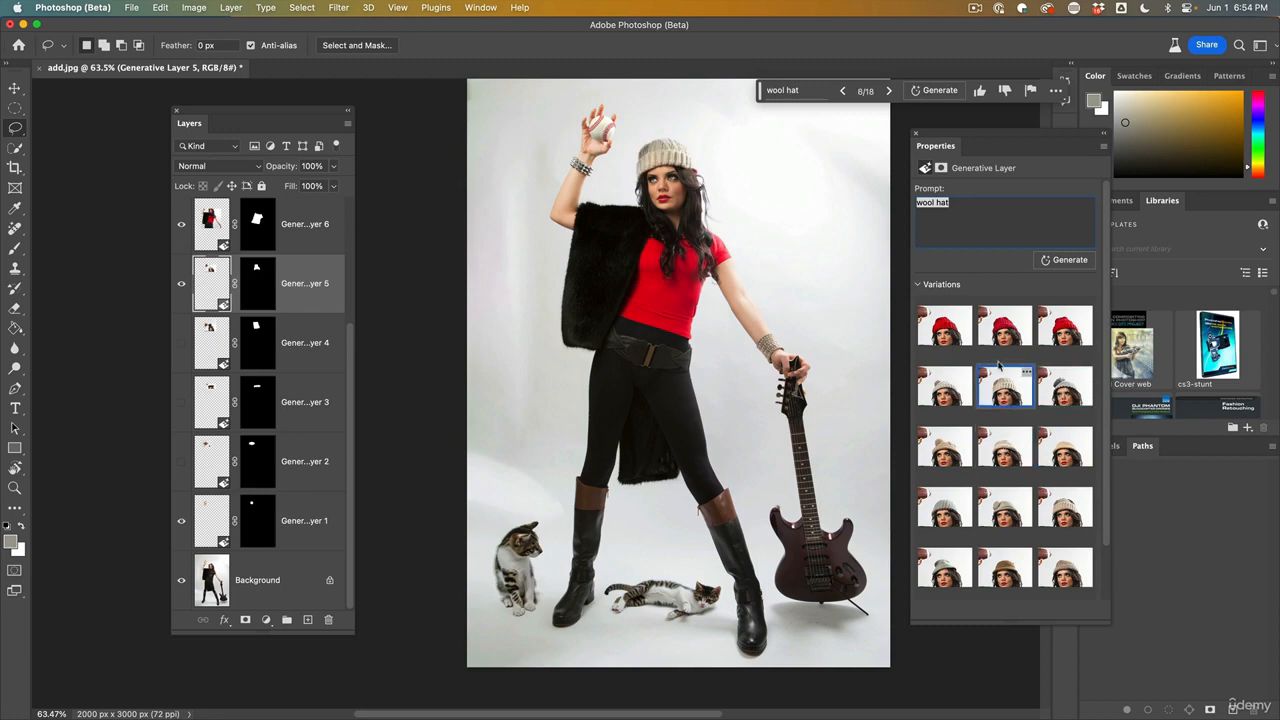
left_click(1004, 334)
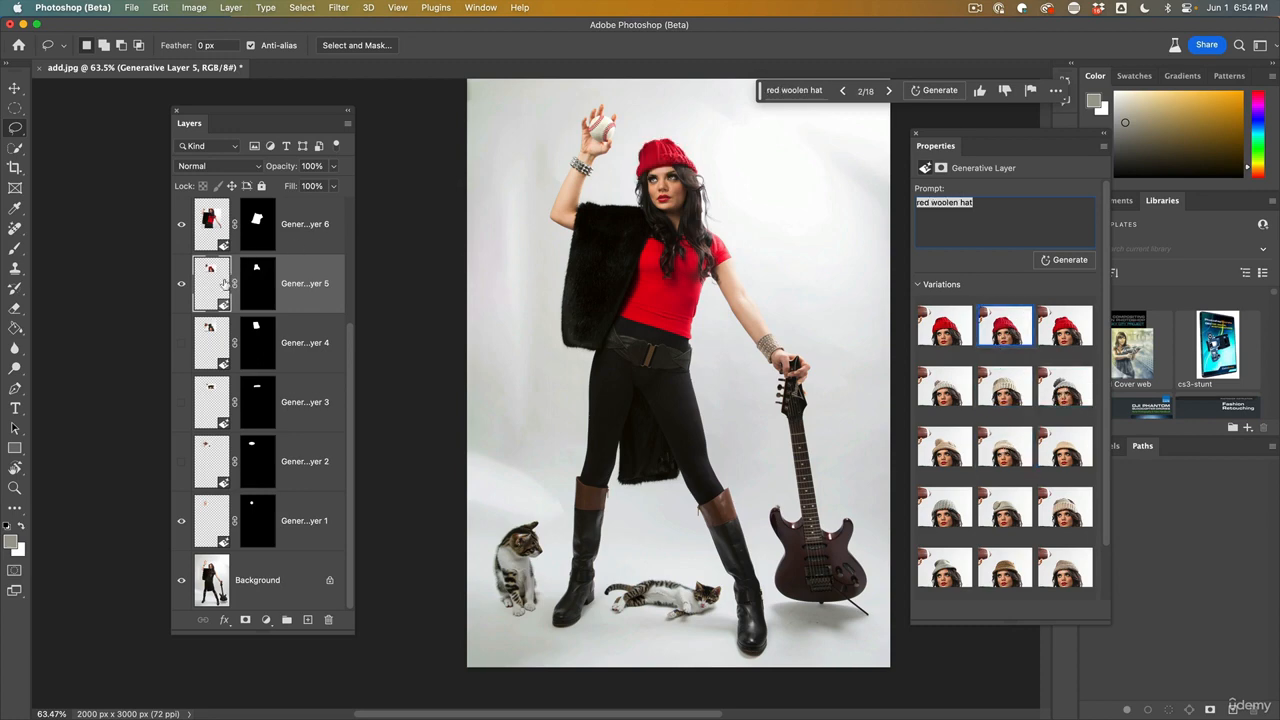
- Toggle the "straight hair" generative layer off and on to compare the hair, and select that layer
scroll(260, 270, "up", 3)
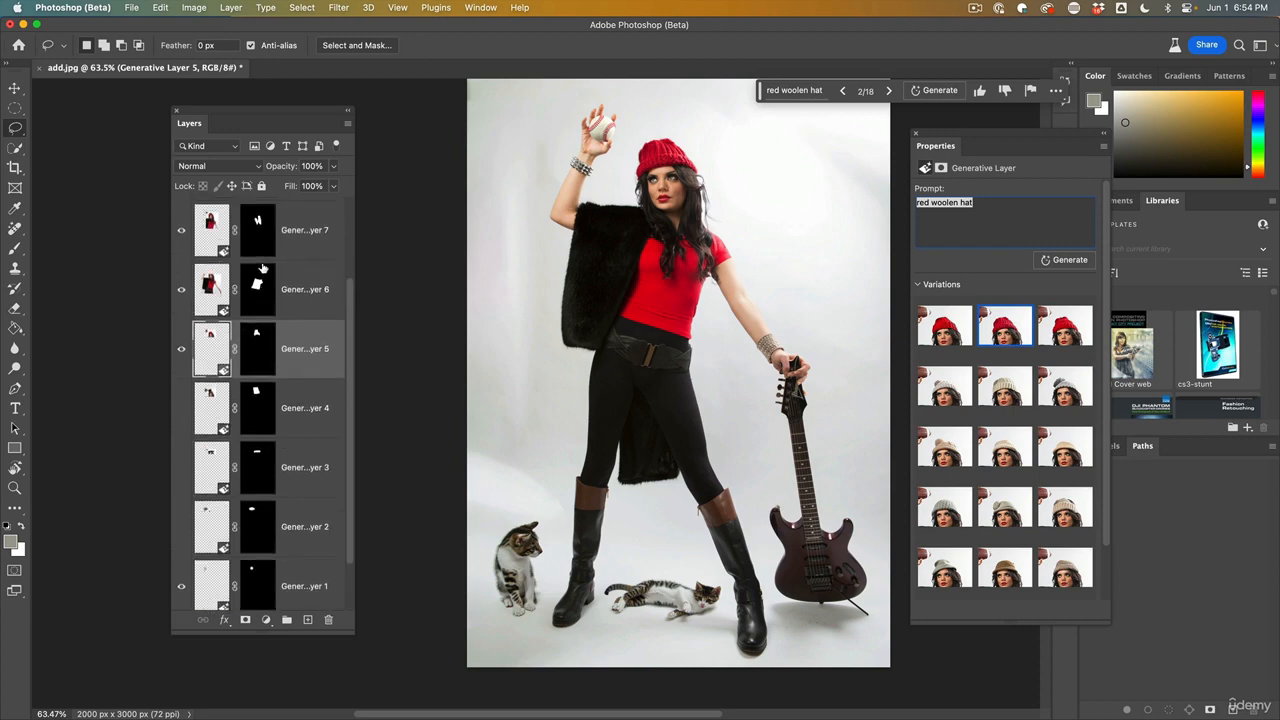
scroll(262, 268, "up", 2)
left_click(181, 287)
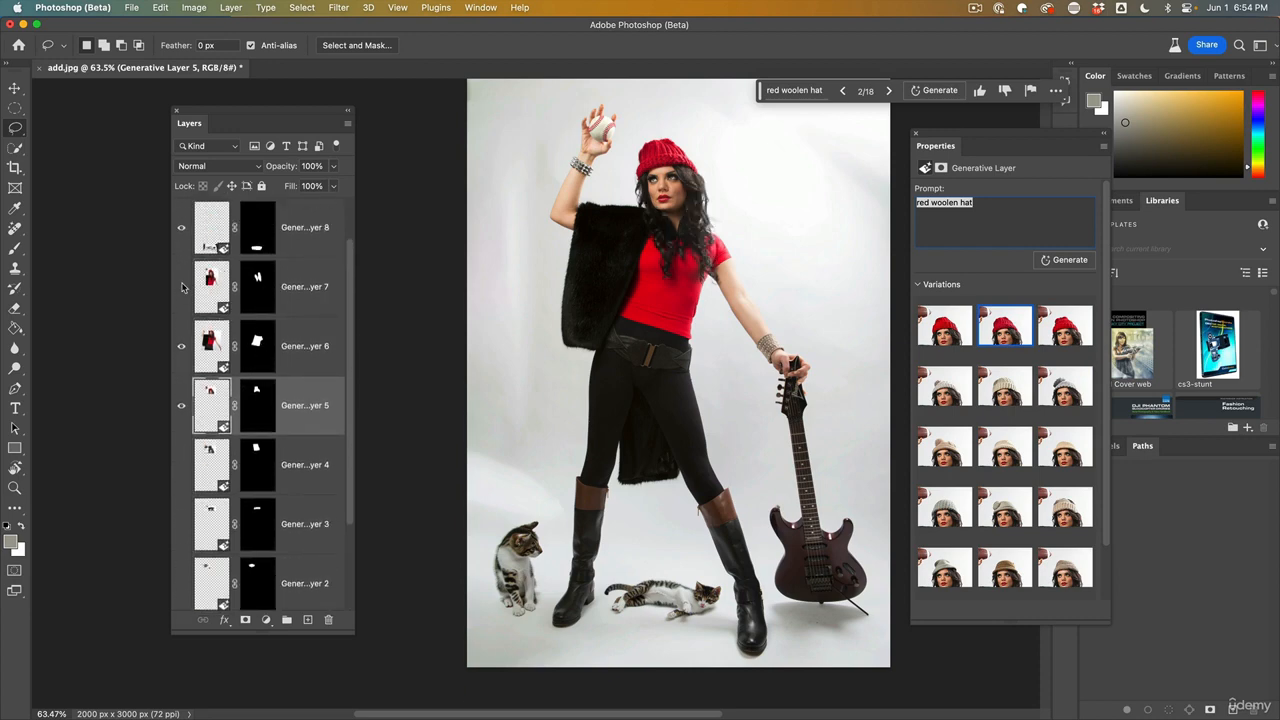
left_click(181, 287)
left_click(211, 288)
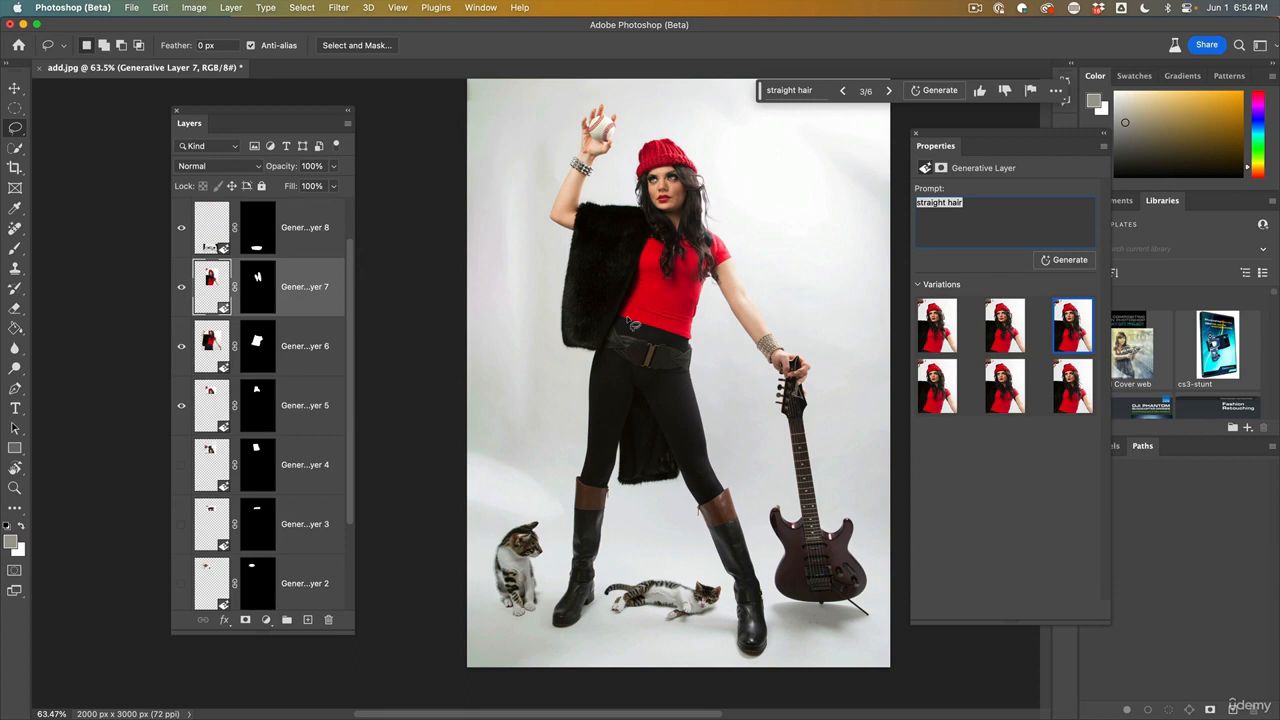
- Compare the "straight hair" variations, switch to the second one and examine the hair against the red shirt up close
left_click(946, 393)
left_click(1001, 393)
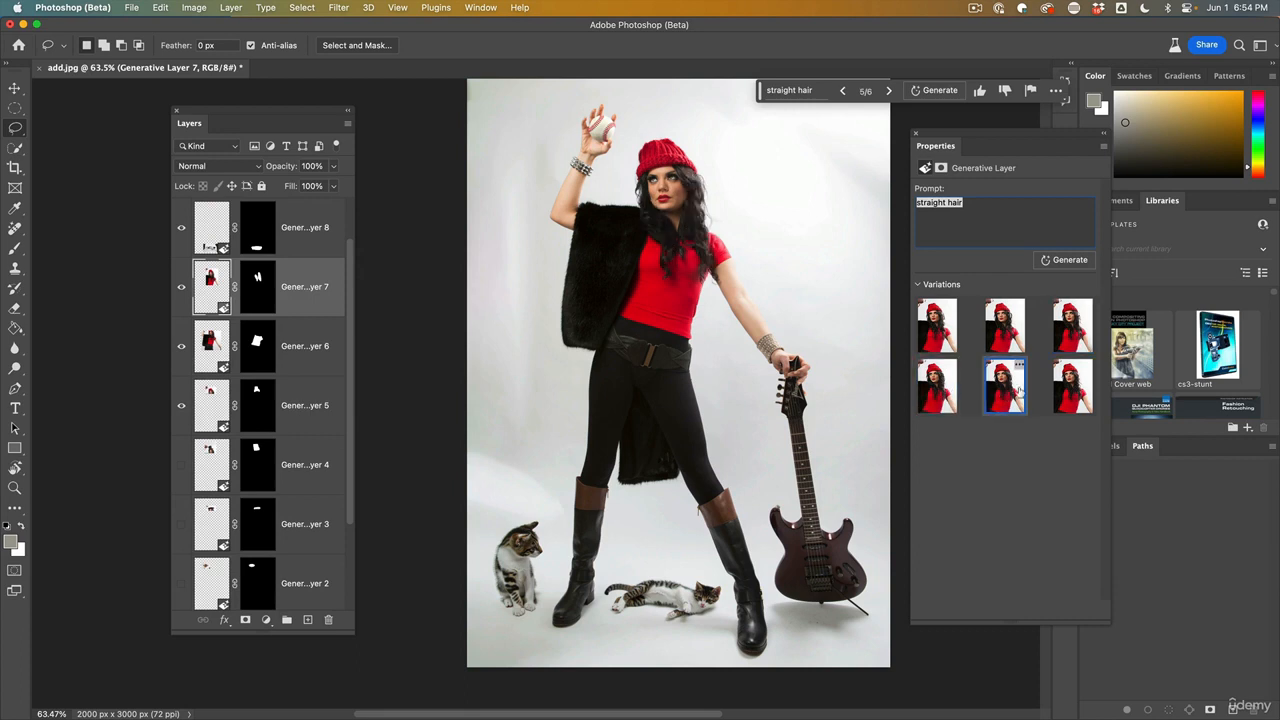
left_click(1072, 388)
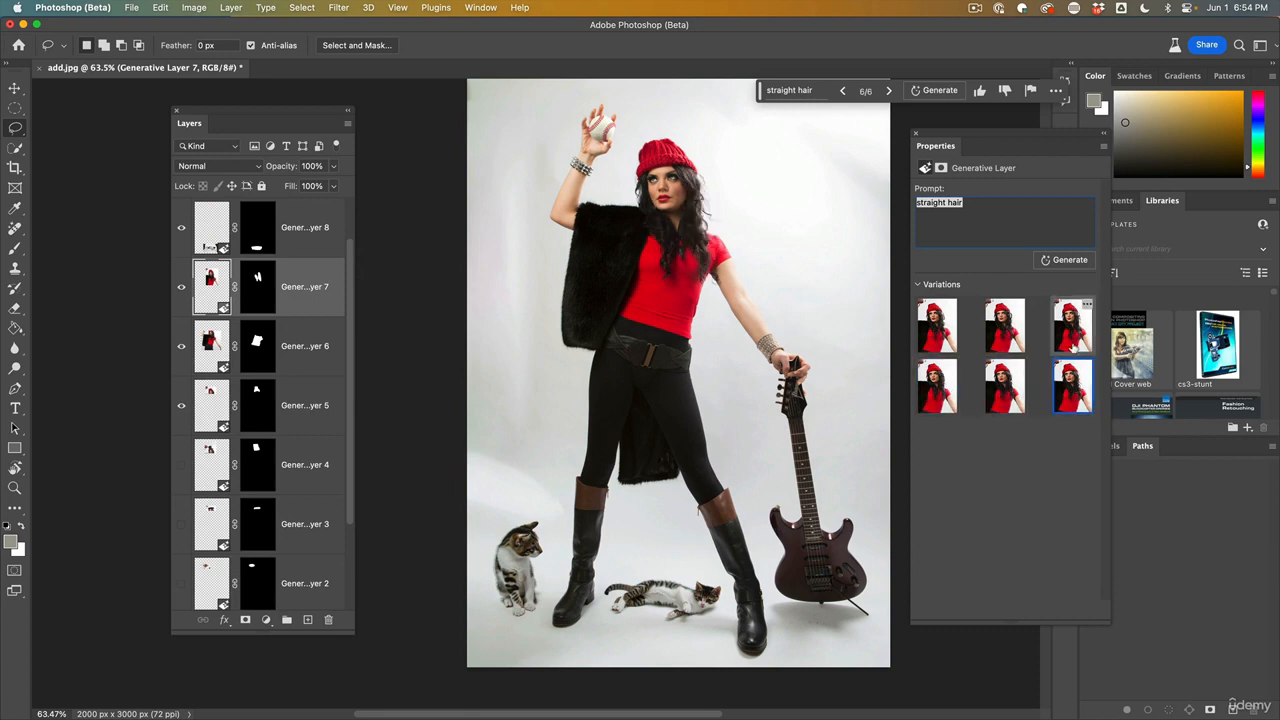
left_click(1070, 337)
left_click(1001, 336)
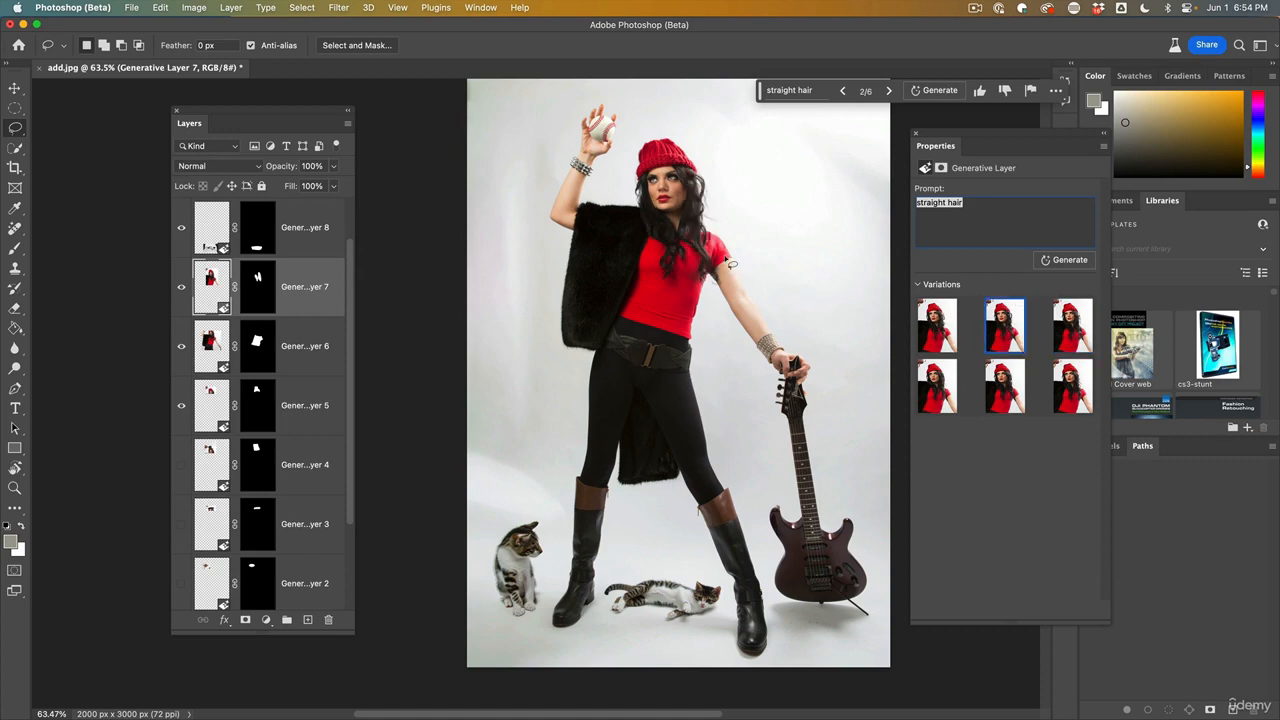
scroll(725, 256, "up", 8)
scroll(716, 253, "down", 2)
scroll(711, 252, "up", 3)
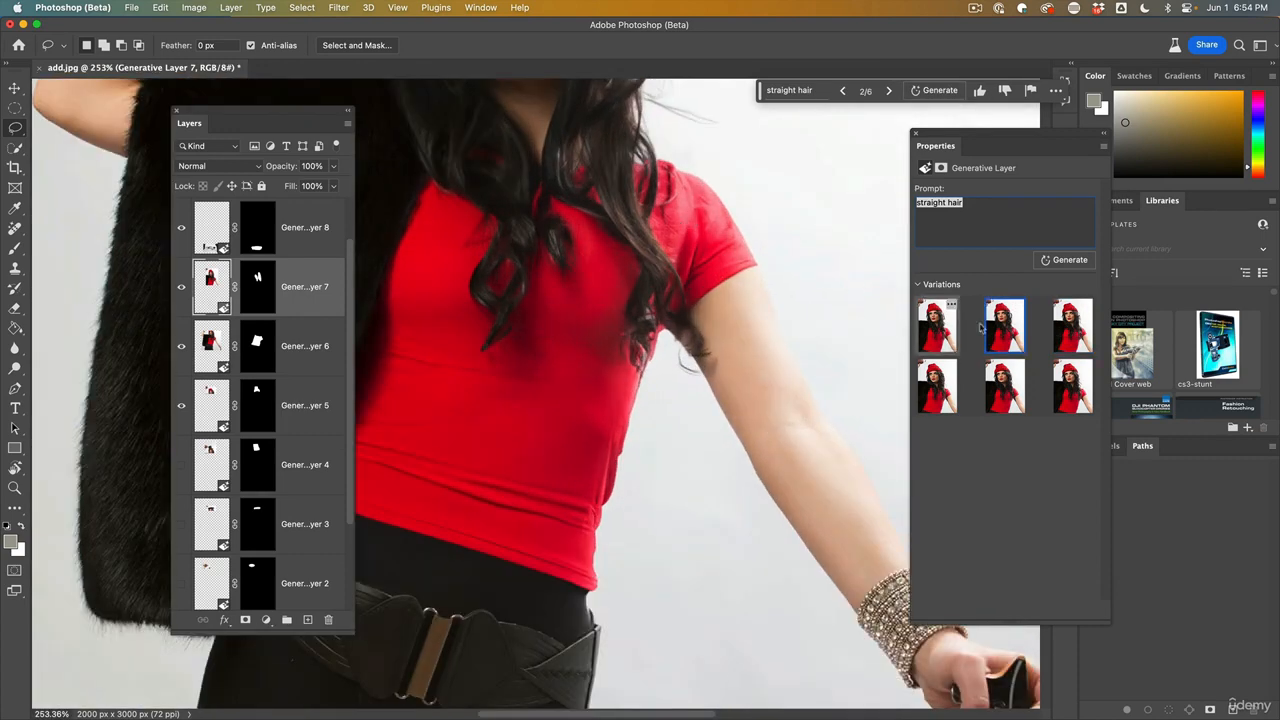